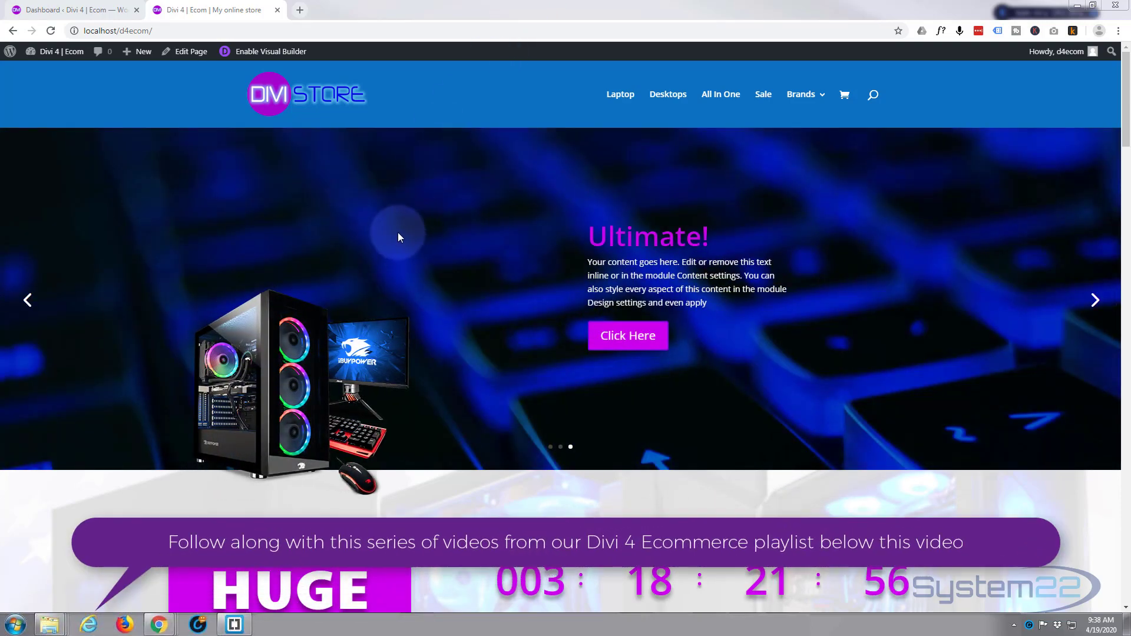
Scroll the store homepage and open the Alienware Turbo Desktop product page
scroll(370, 210, "down", 5)
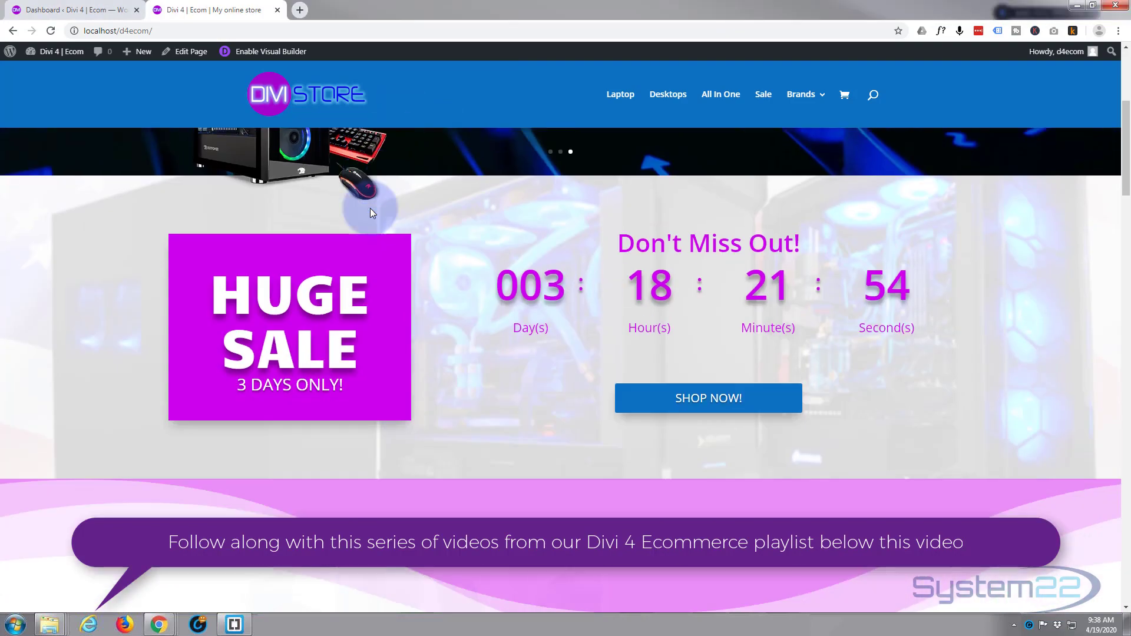
scroll(370, 210, "down", 10)
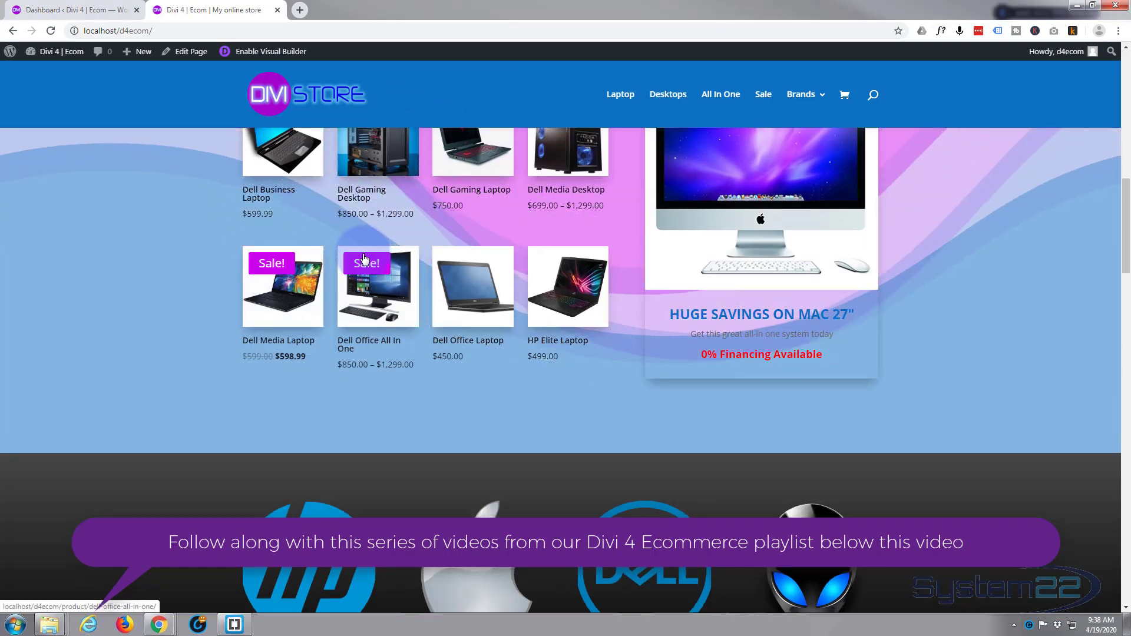
scroll(363, 257, "down", 13)
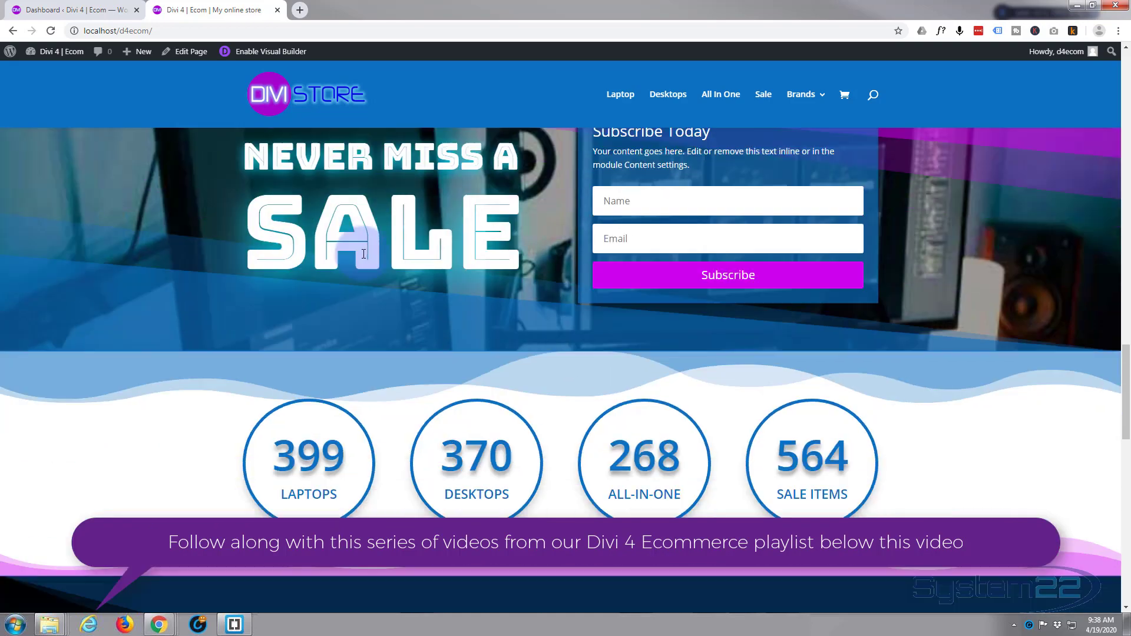
scroll(363, 254, "down", 6)
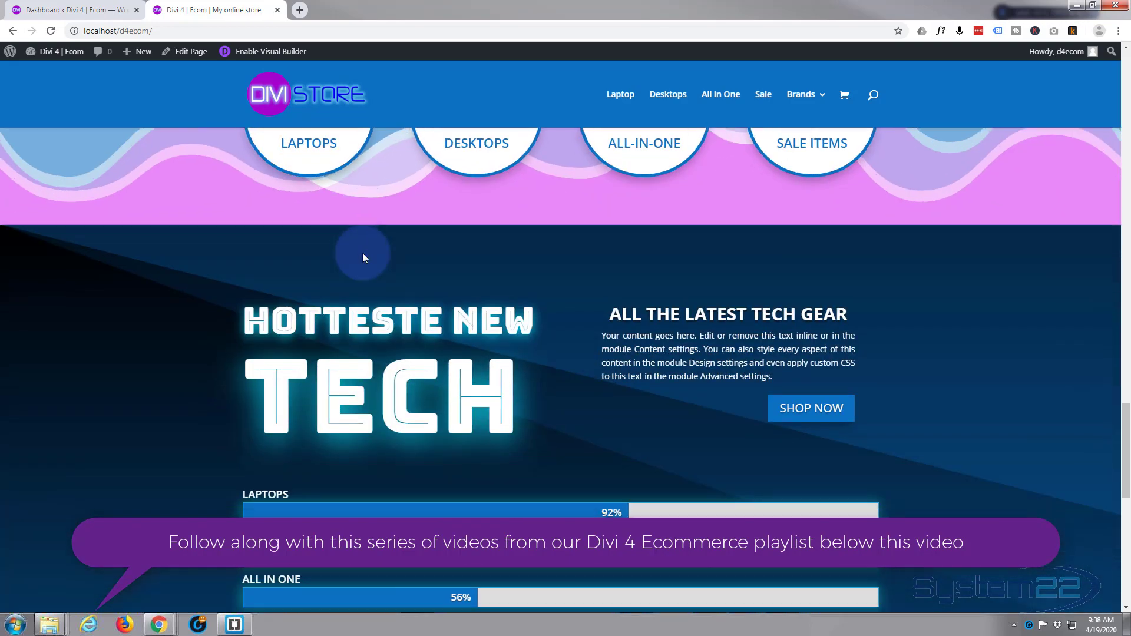
scroll(362, 257, "down", 6)
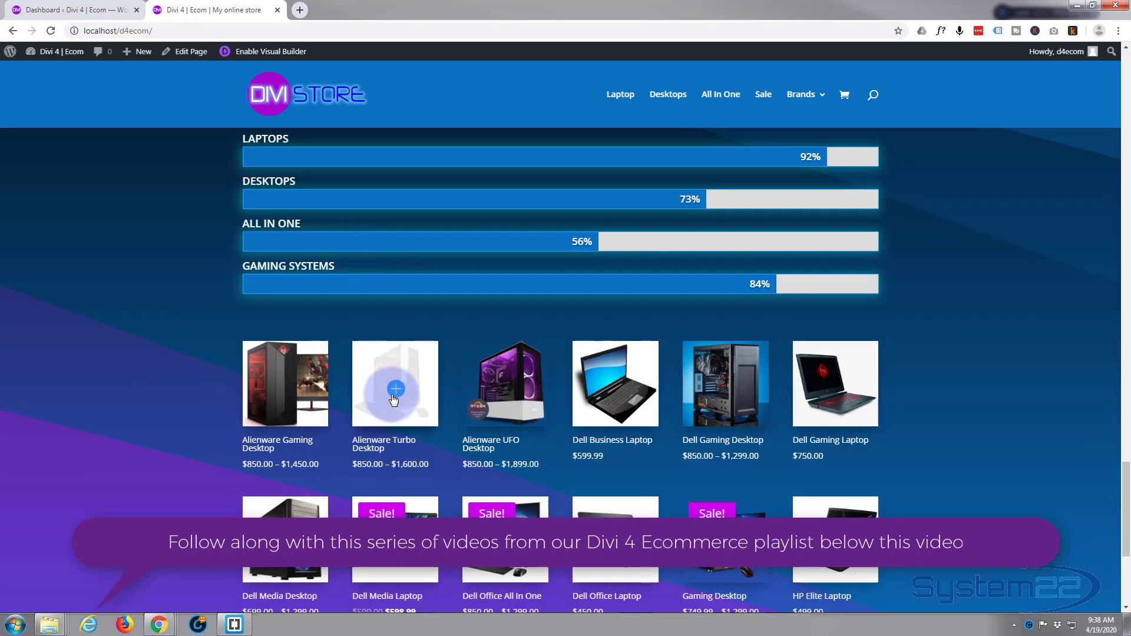
left_click(394, 398)
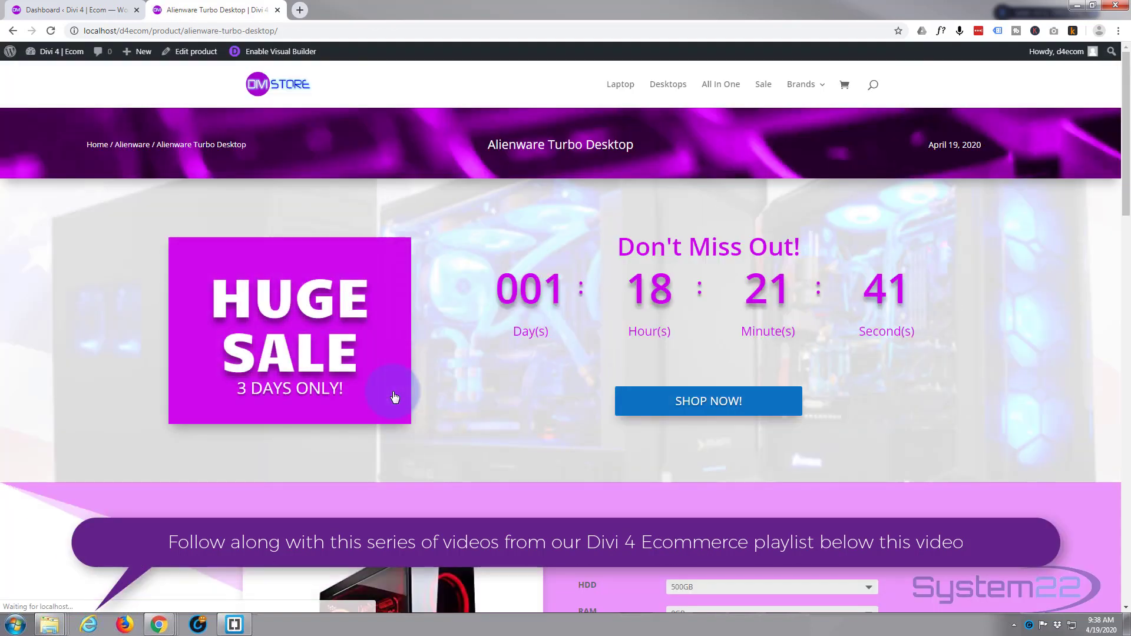
Review the product page and add the Alienware Turbo Desktop to the cart
scroll(465, 268, "down", 8)
scroll(461, 384, "down", 6)
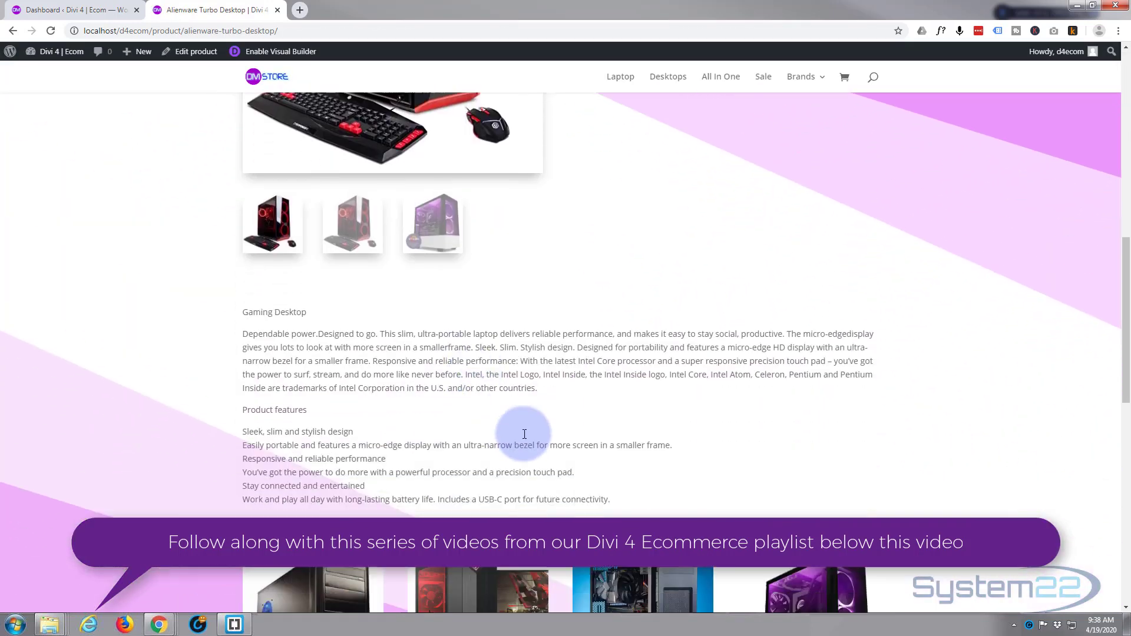
scroll(180, 406, "down", 7)
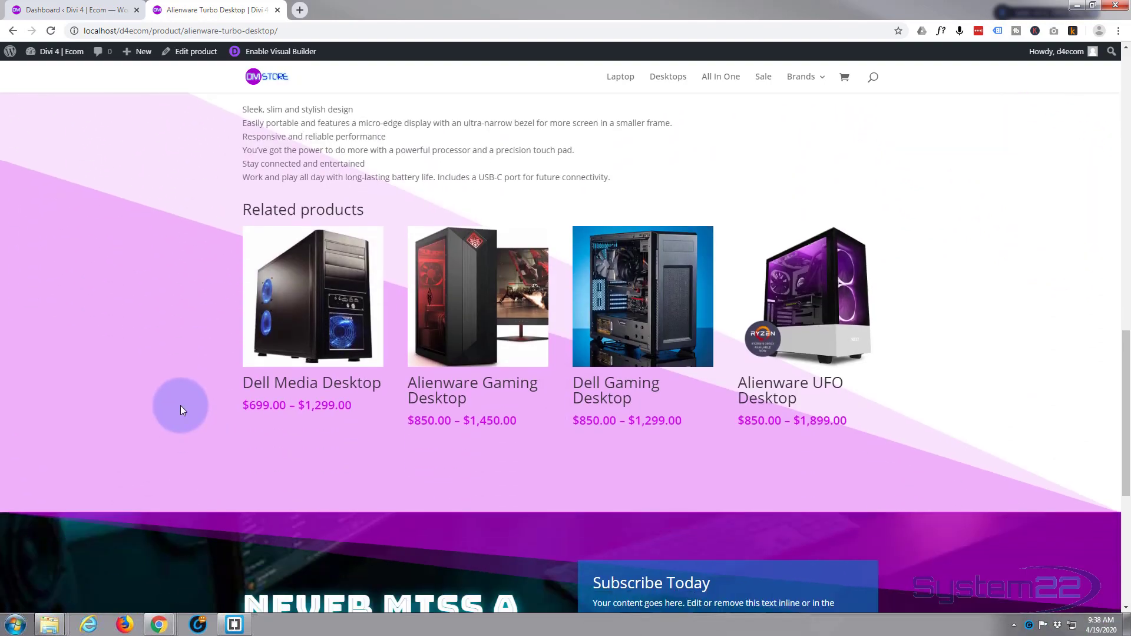
scroll(180, 406, "down", 2)
scroll(180, 405, "up", 9)
scroll(180, 405, "up", 11)
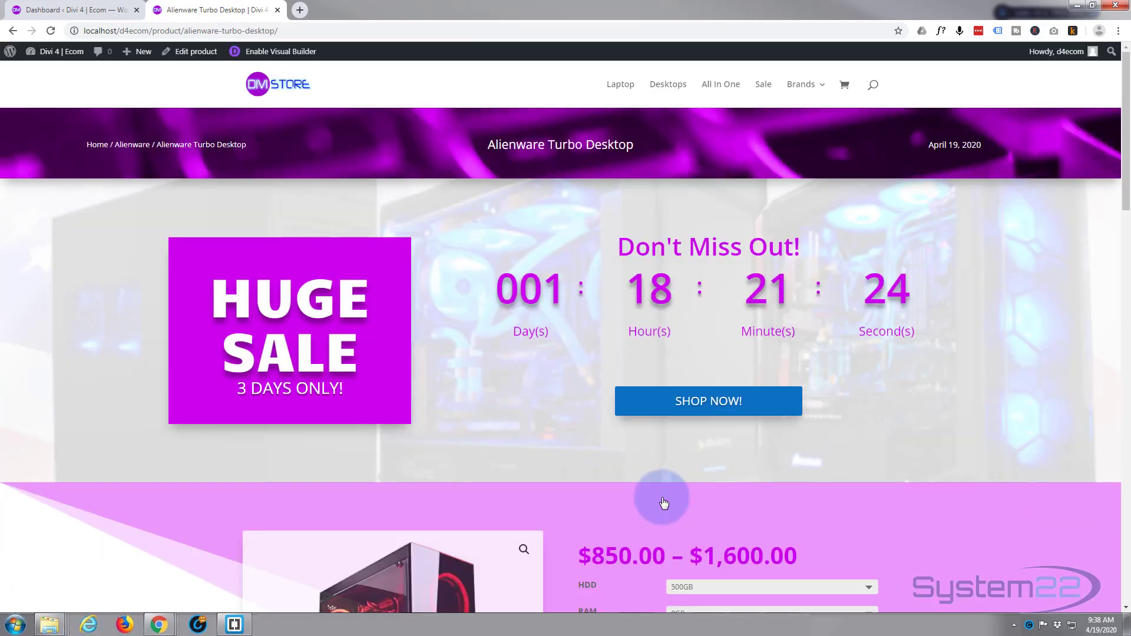
scroll(578, 466, "down", 10)
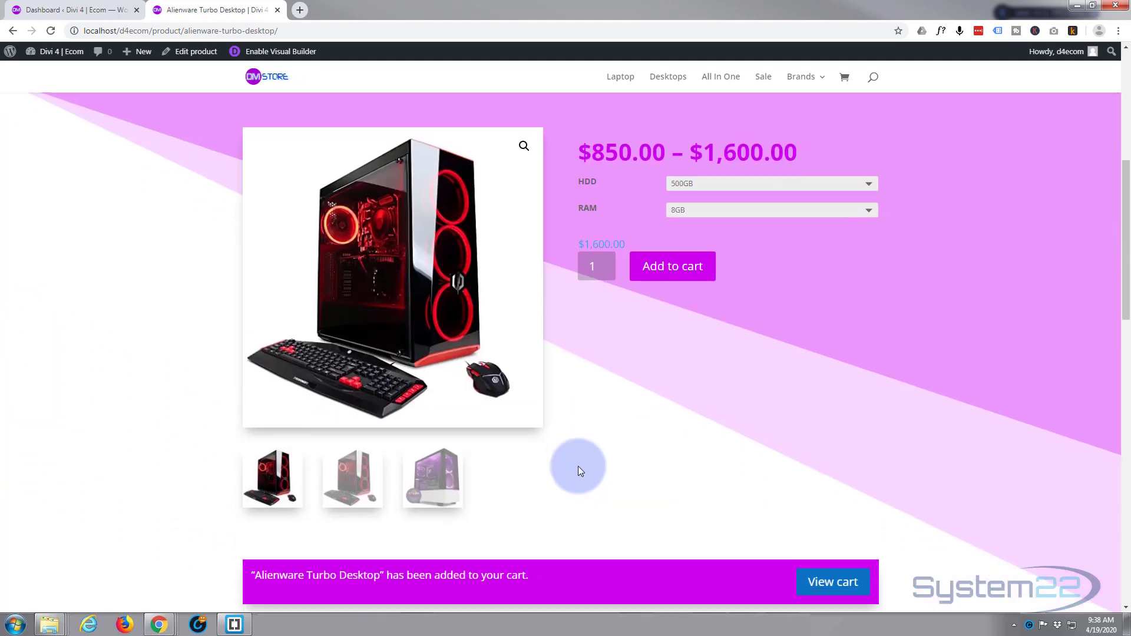
scroll(578, 466, "down", 1)
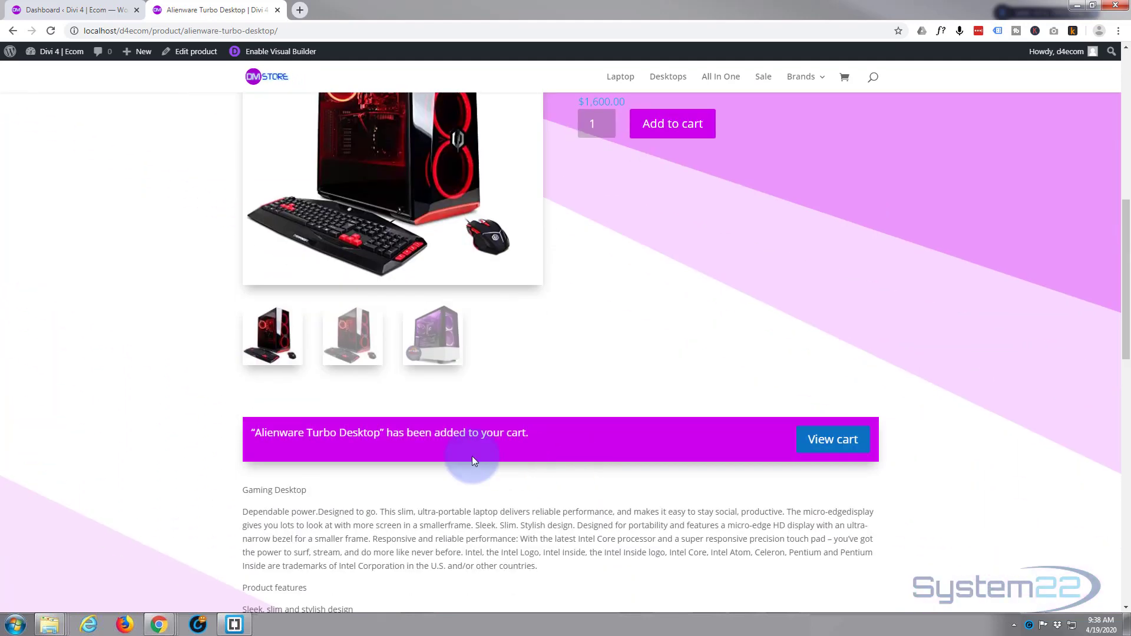
View the cart's four products and its $7,368.99 total with $20 flat-rate shipping
left_click(848, 449)
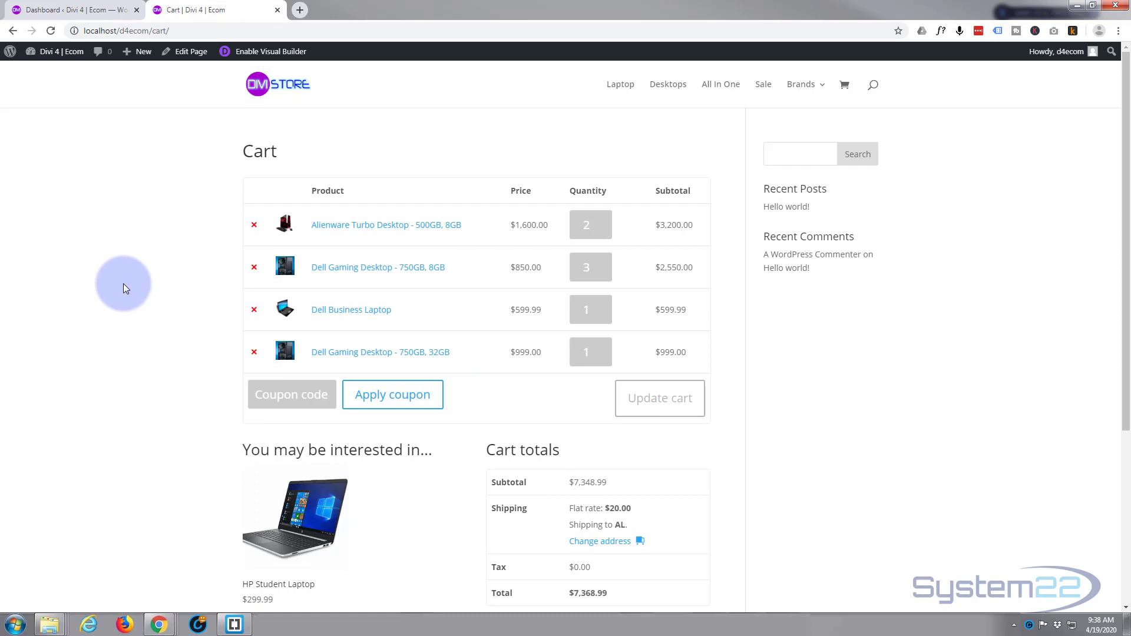
scroll(122, 284, "down", 3)
scroll(123, 284, "up", 1)
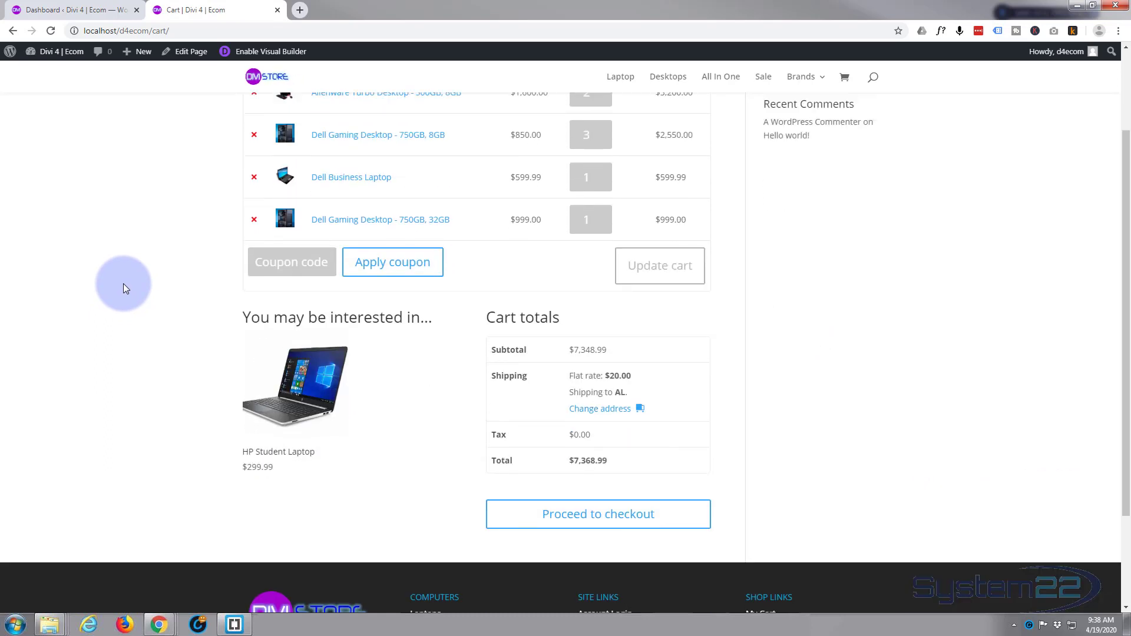
scroll(122, 284, "up", 2)
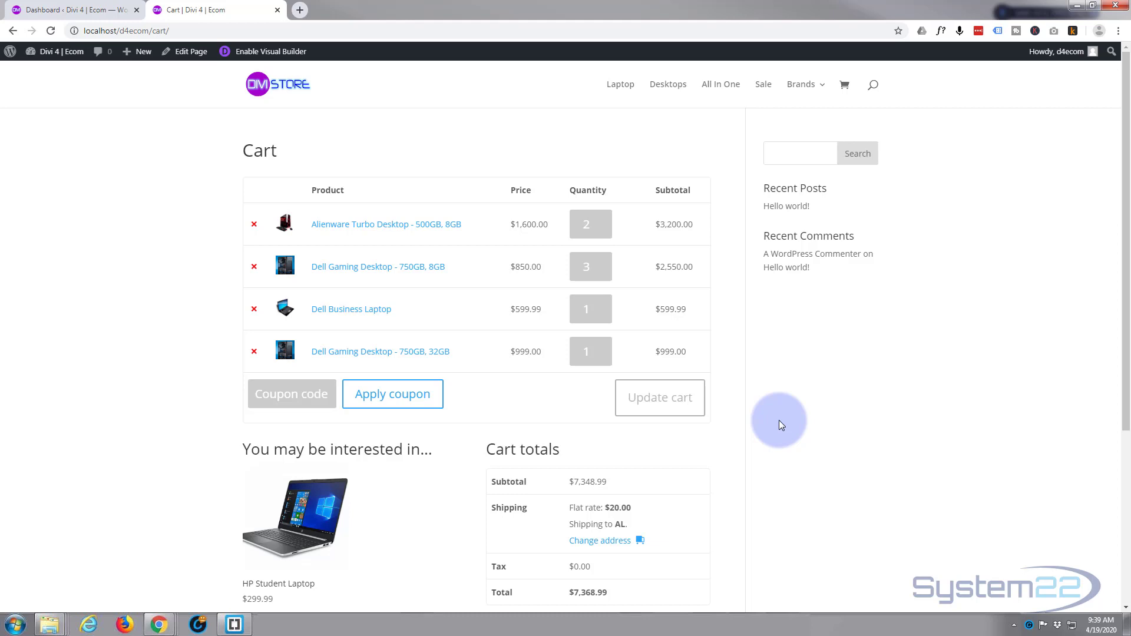
Go to the WordPress dashboard and open Divi's Theme Builder
left_click(95, 8)
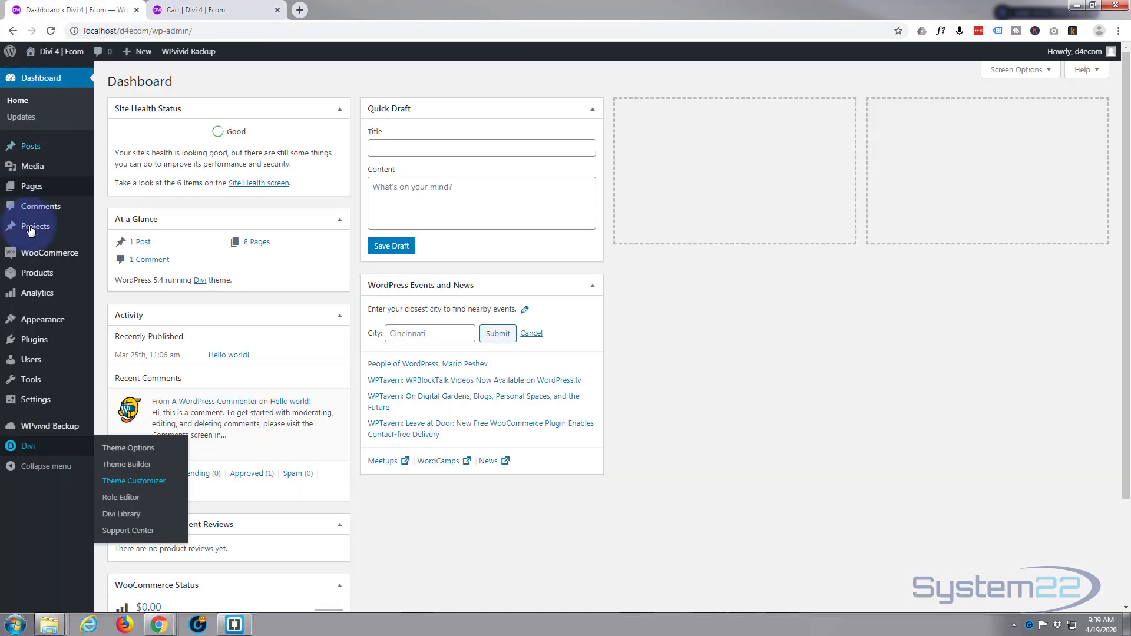
mouse_move(32, 454)
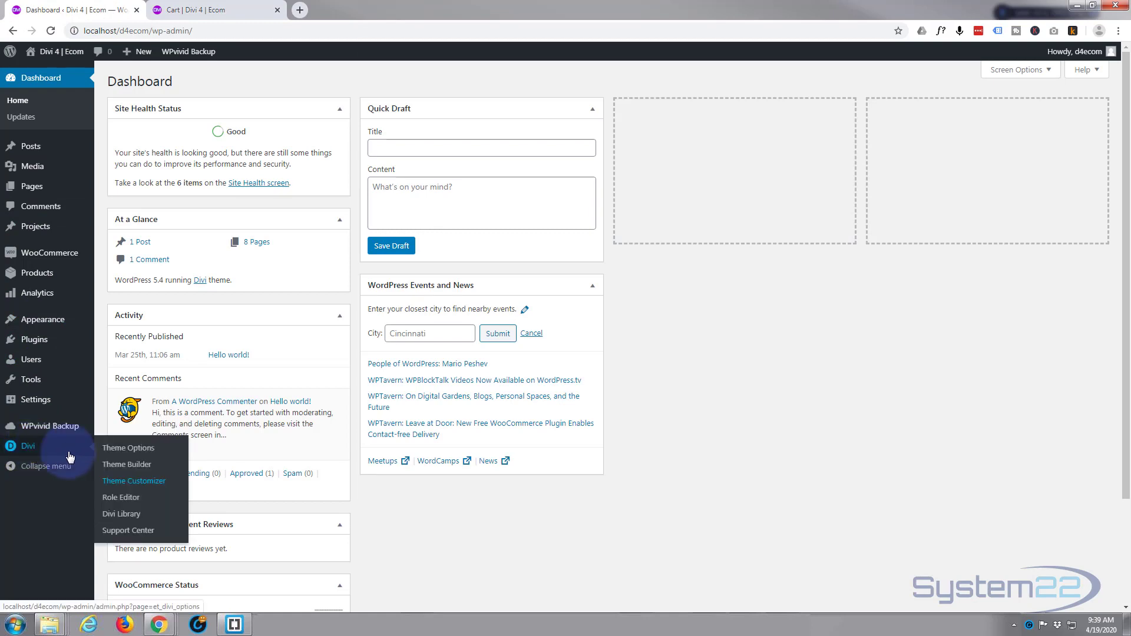
left_click(131, 470)
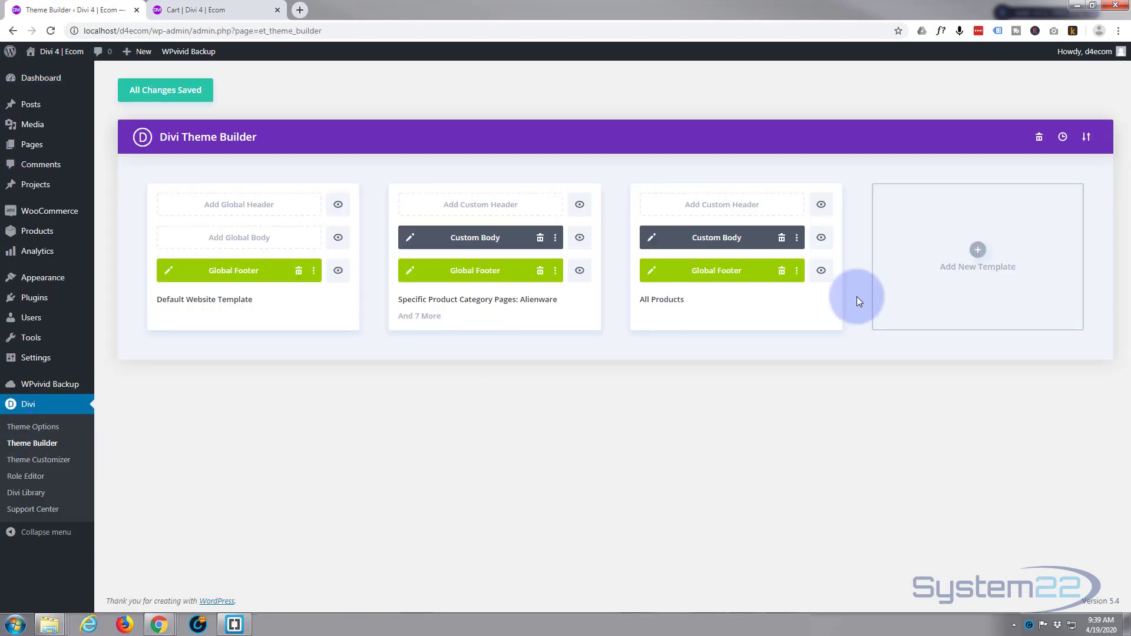
Create a new template assigned to the Cart, Checkout and My Account pages
left_click(978, 252)
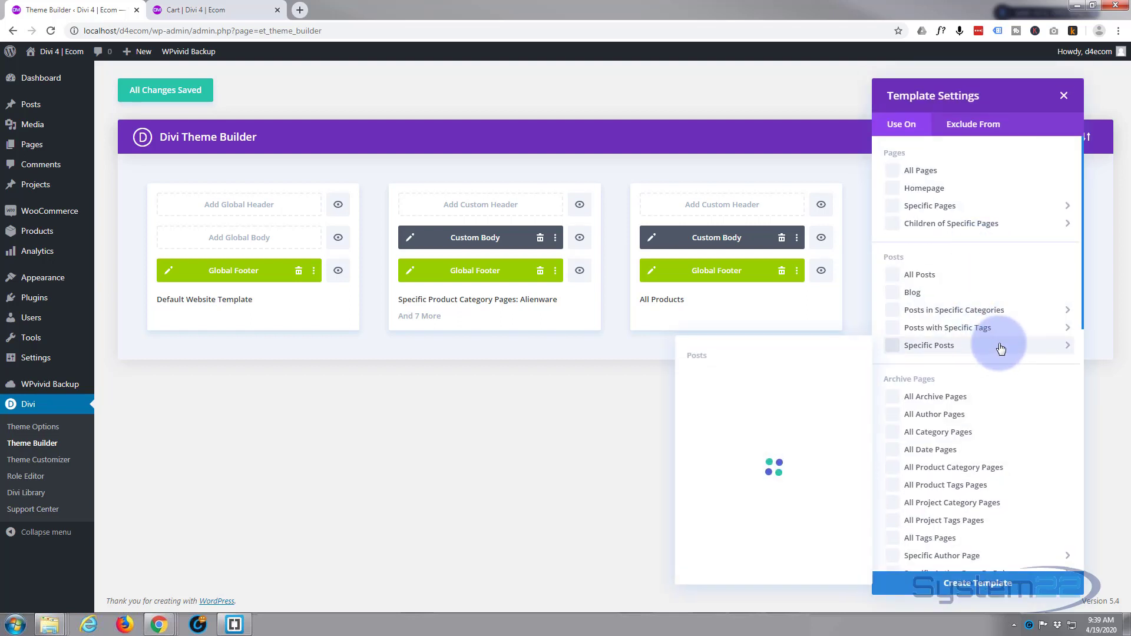
scroll(1004, 346, "down", 4)
scroll(1002, 330, "down", 4)
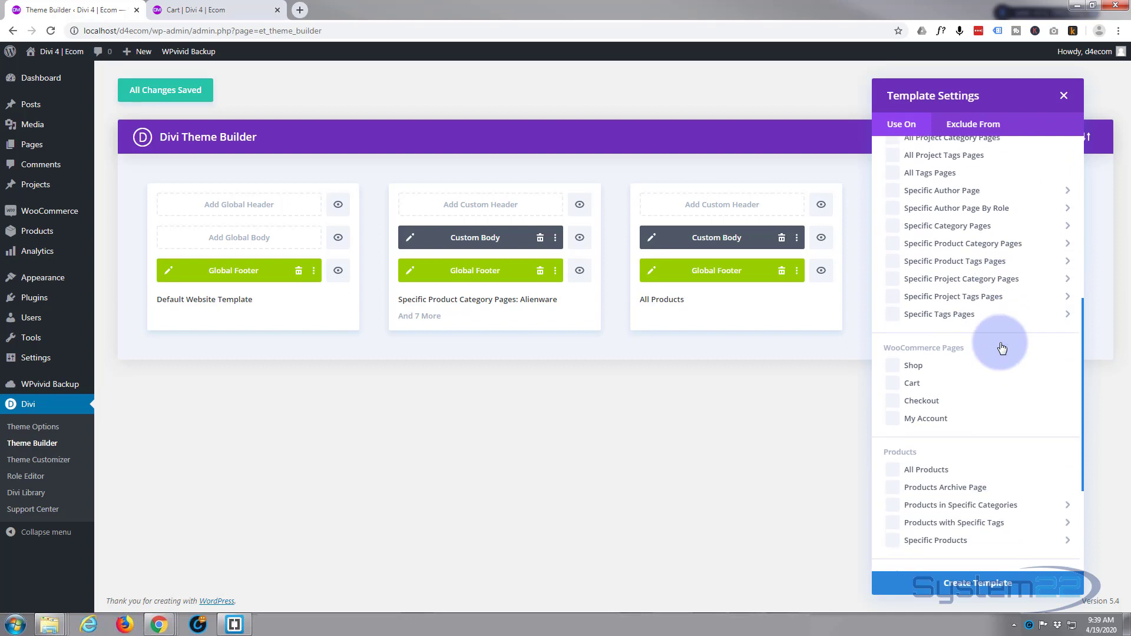
left_click(898, 336)
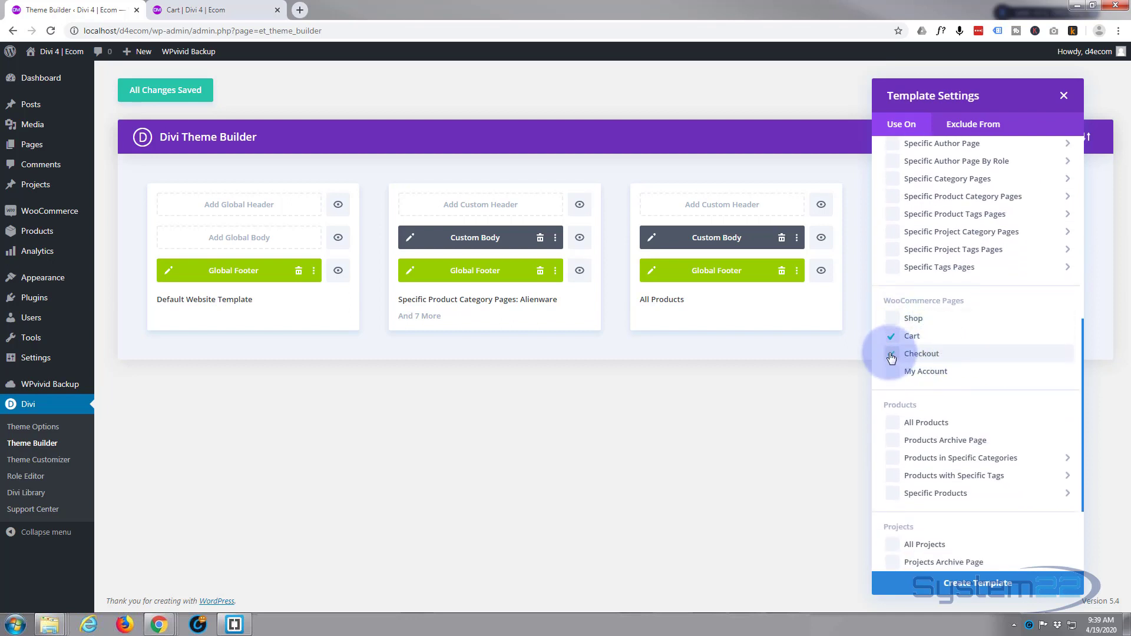
left_click(891, 356)
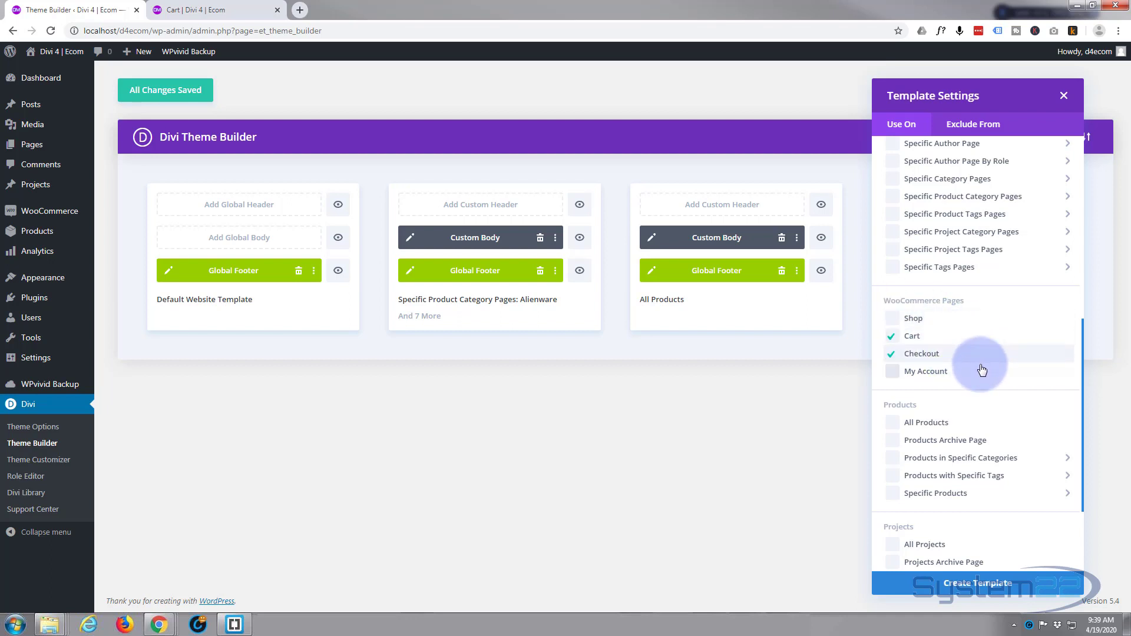
left_click(892, 373)
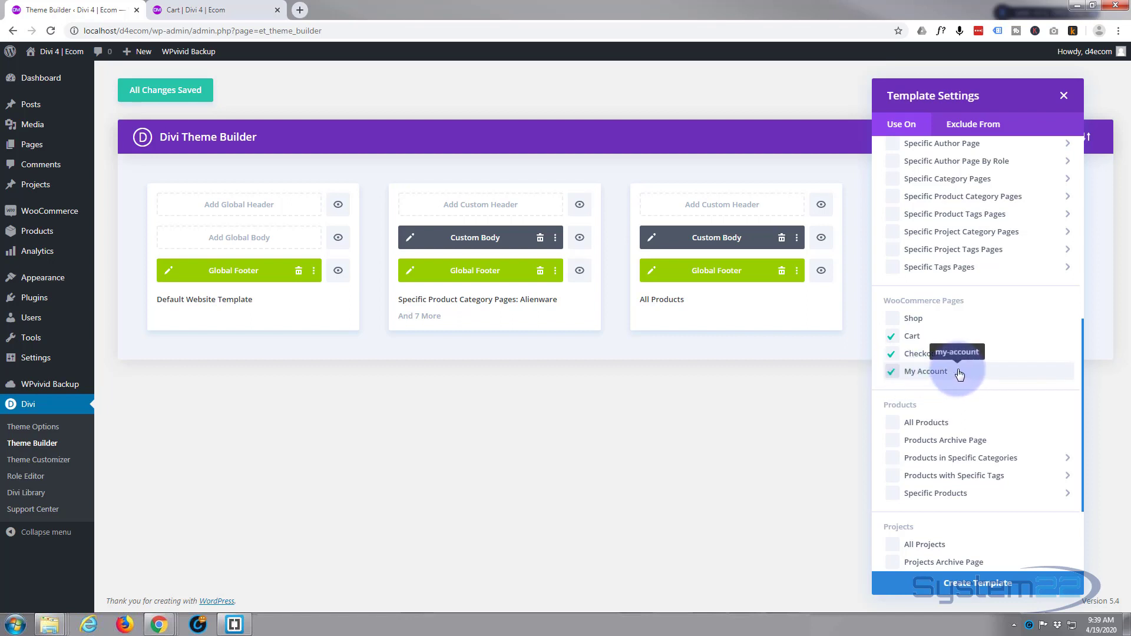
left_click(958, 584)
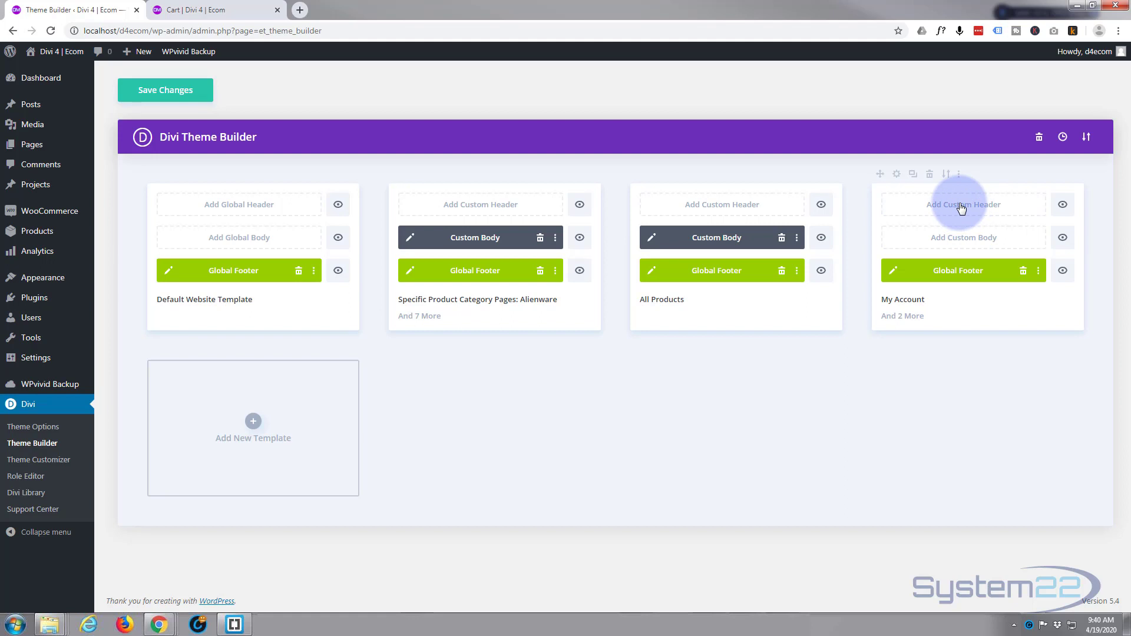
Build a new custom body for the My Account (And 2 More) template, starting blank
left_click(946, 238)
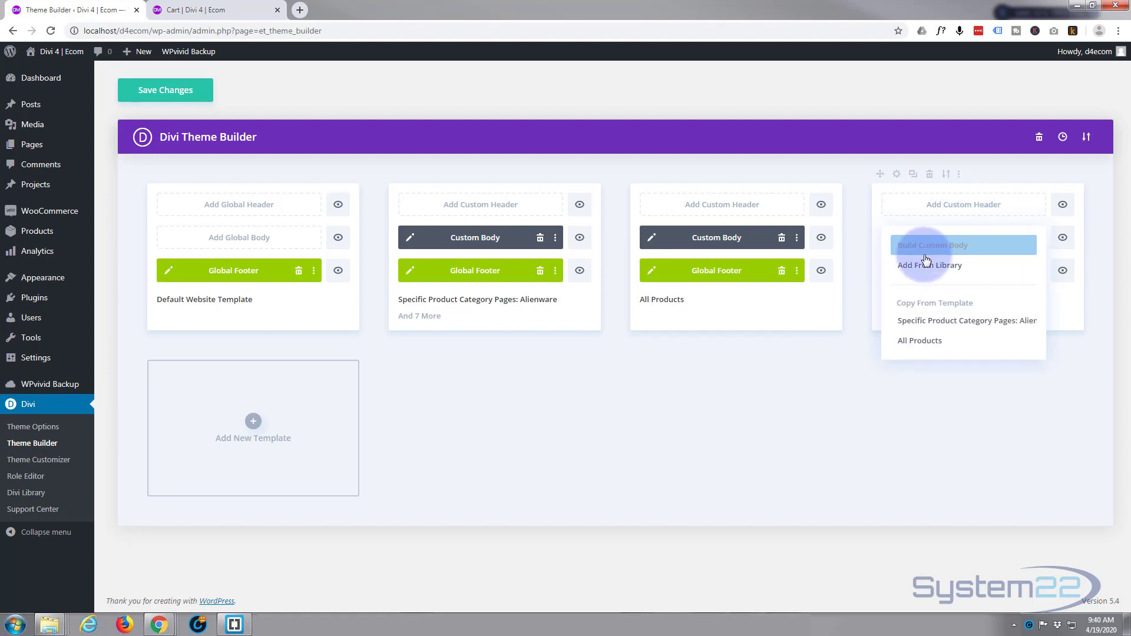
left_click(927, 248)
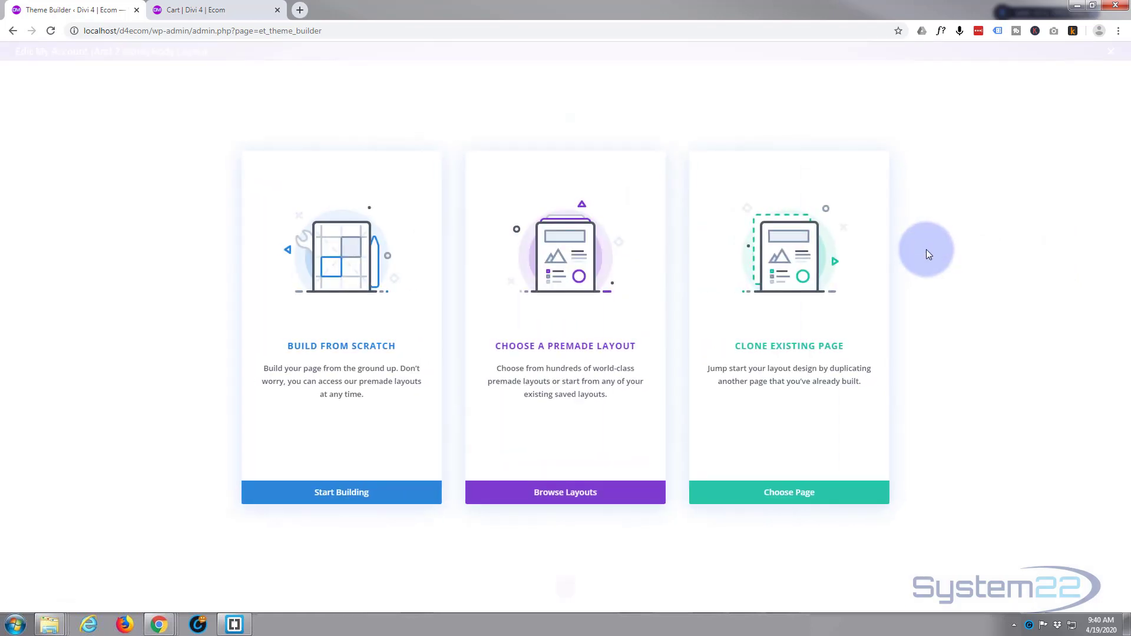
left_click(333, 494)
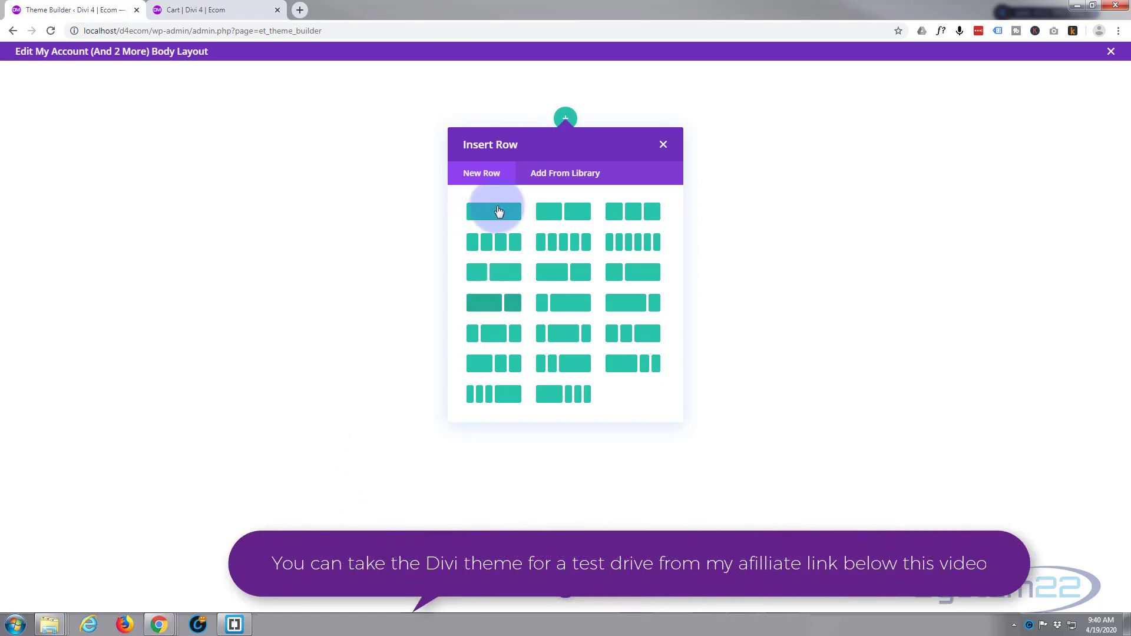
Add a one-column row with a Text module showing the dynamic Post/Archive Title
left_click(489, 212)
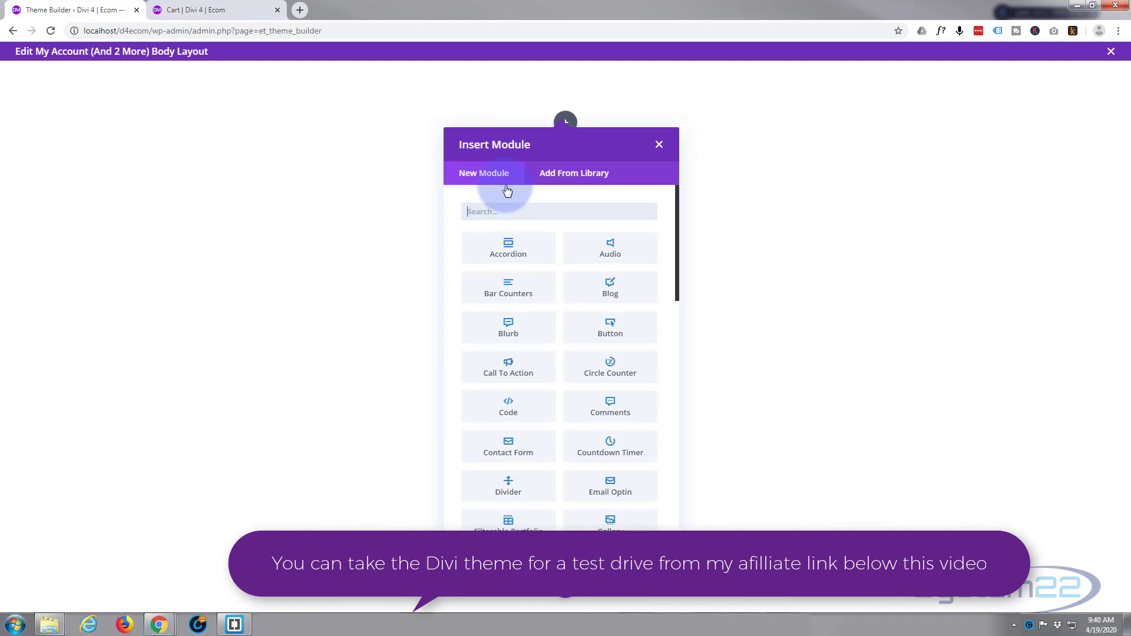
scroll(528, 299, "down", 6)
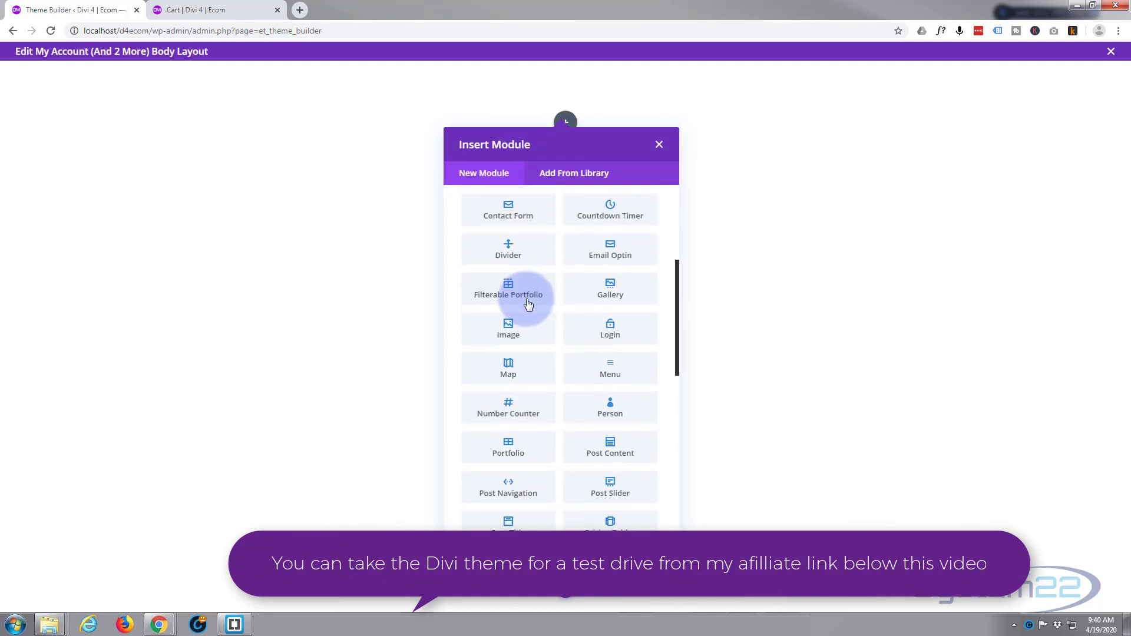
scroll(615, 448, "down", 2)
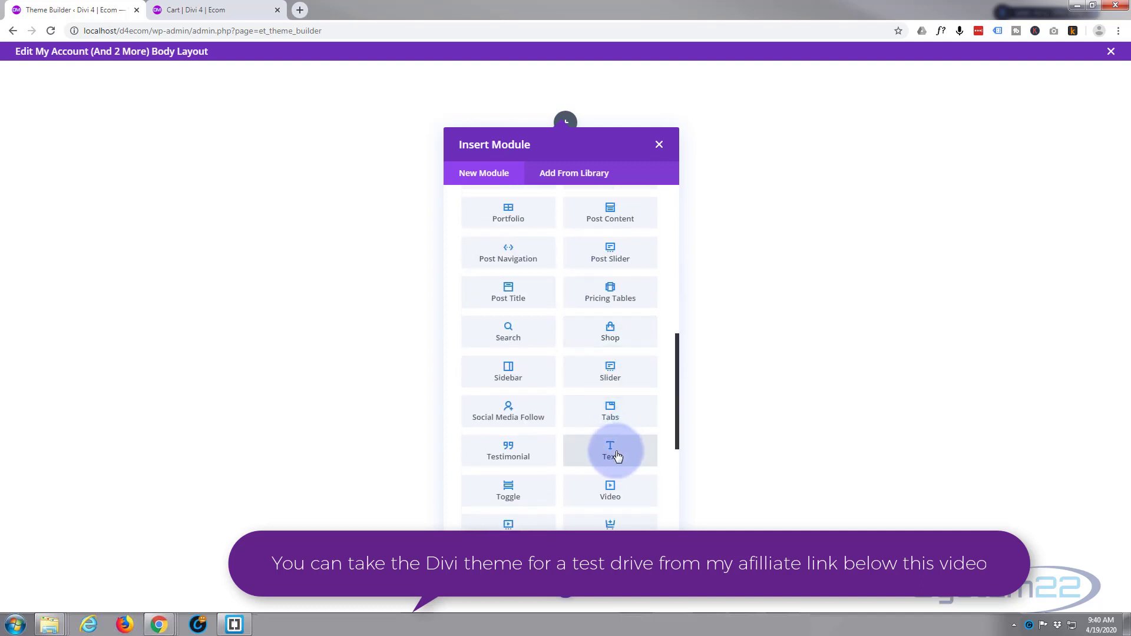
left_click(615, 458)
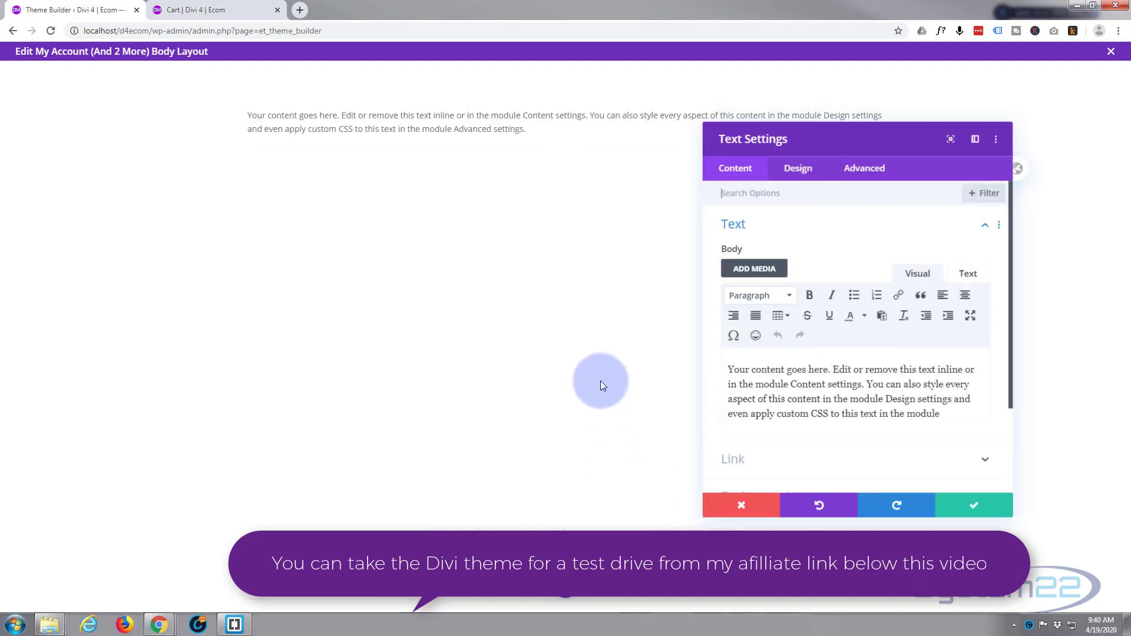
left_click_drag(820, 427, 729, 355)
key("BackSpace")
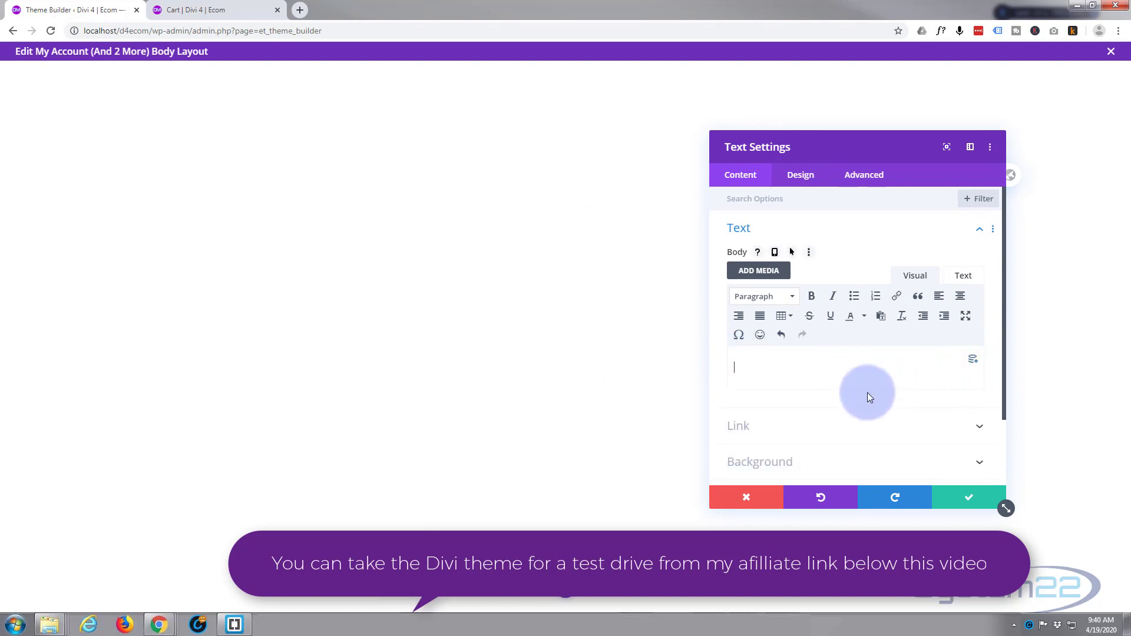
left_click(973, 361)
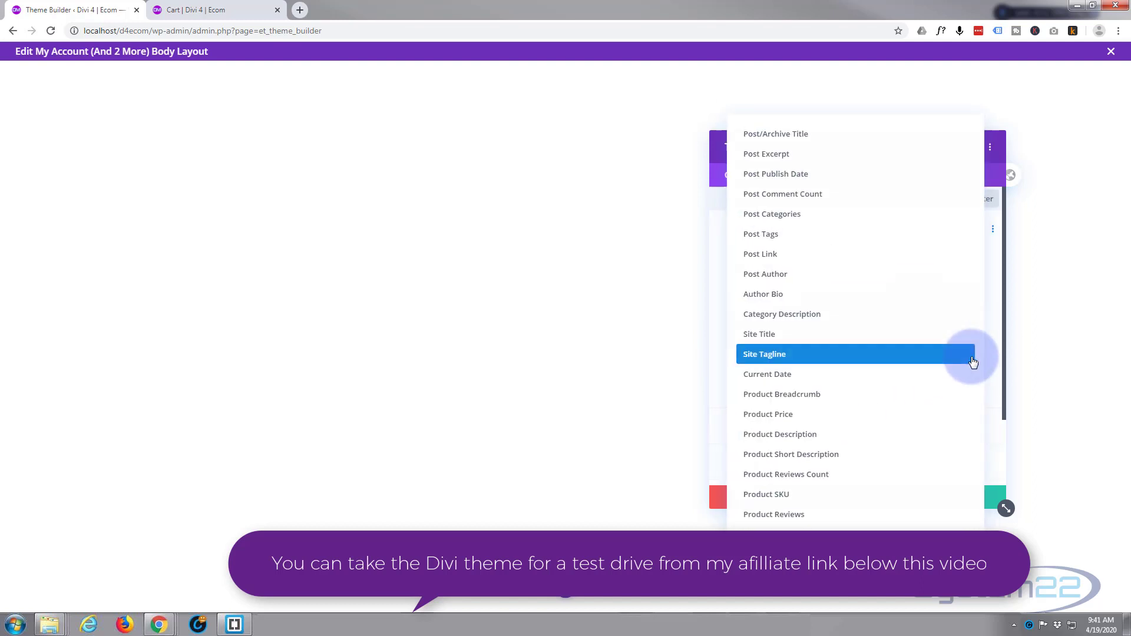
left_click(774, 135)
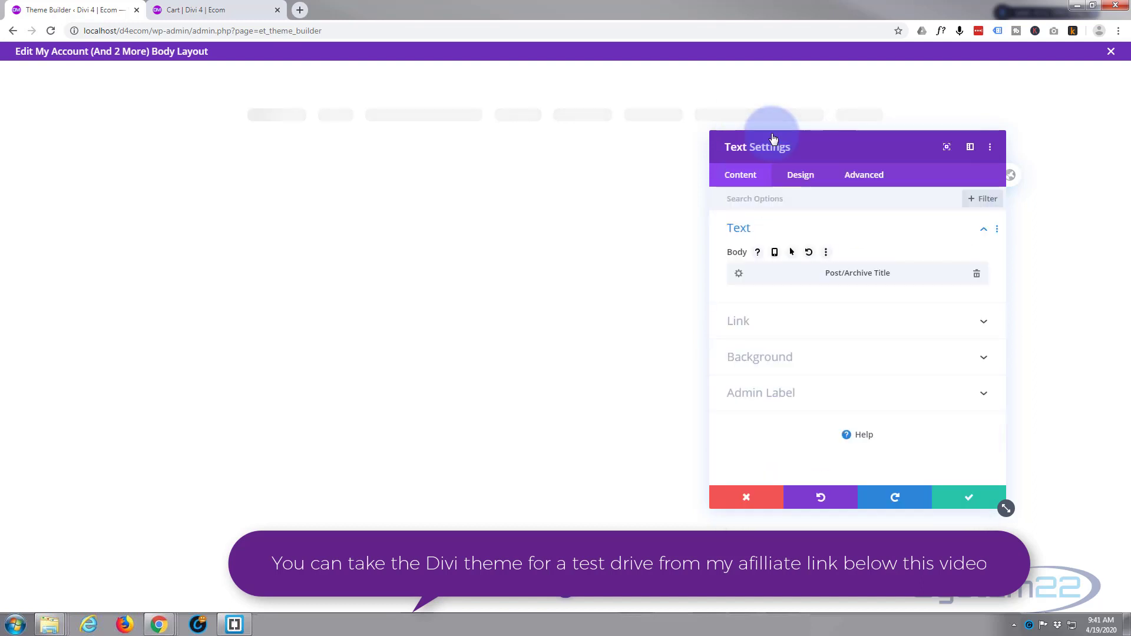
Centre-align the title text and save the text module settings
left_click(803, 179)
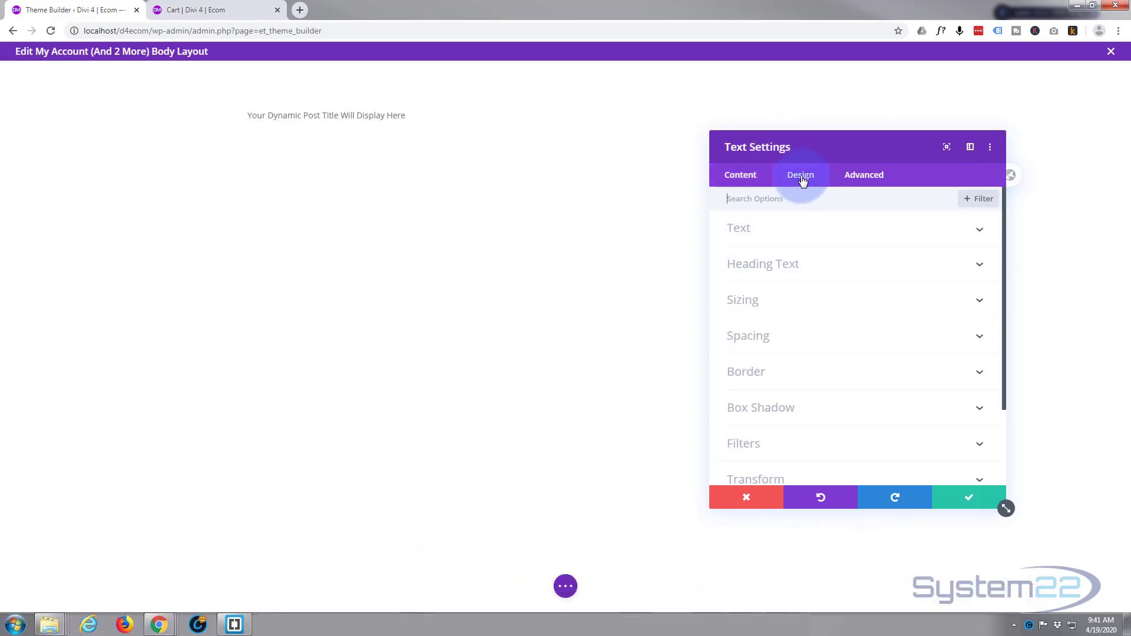
left_click(805, 235)
scroll(808, 306, "down", 2)
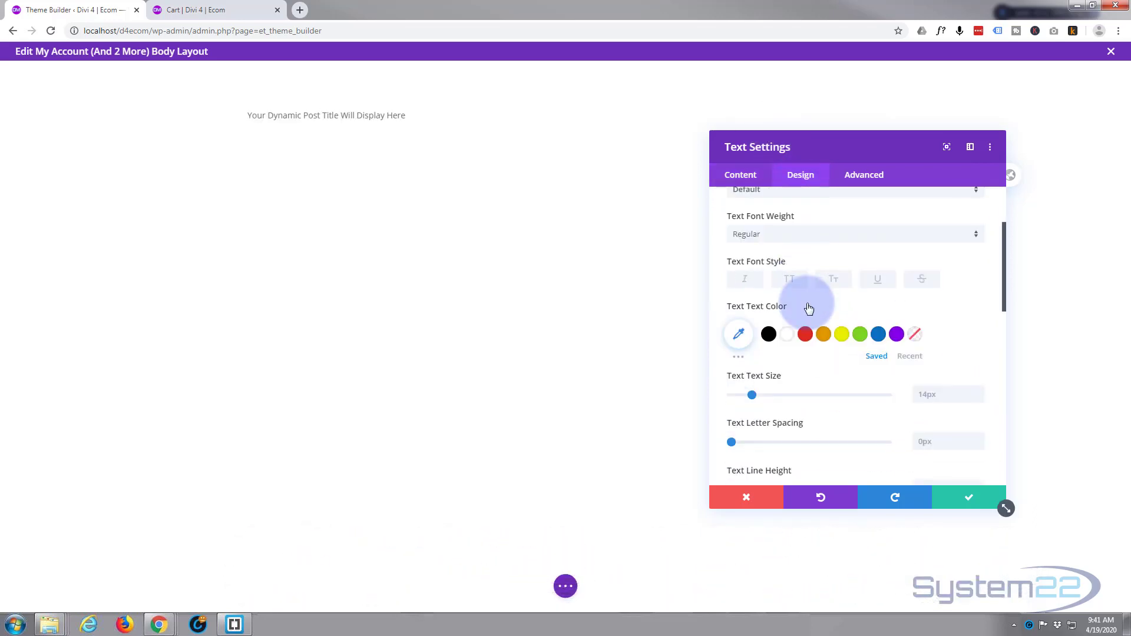
scroll(809, 309, "down", 4)
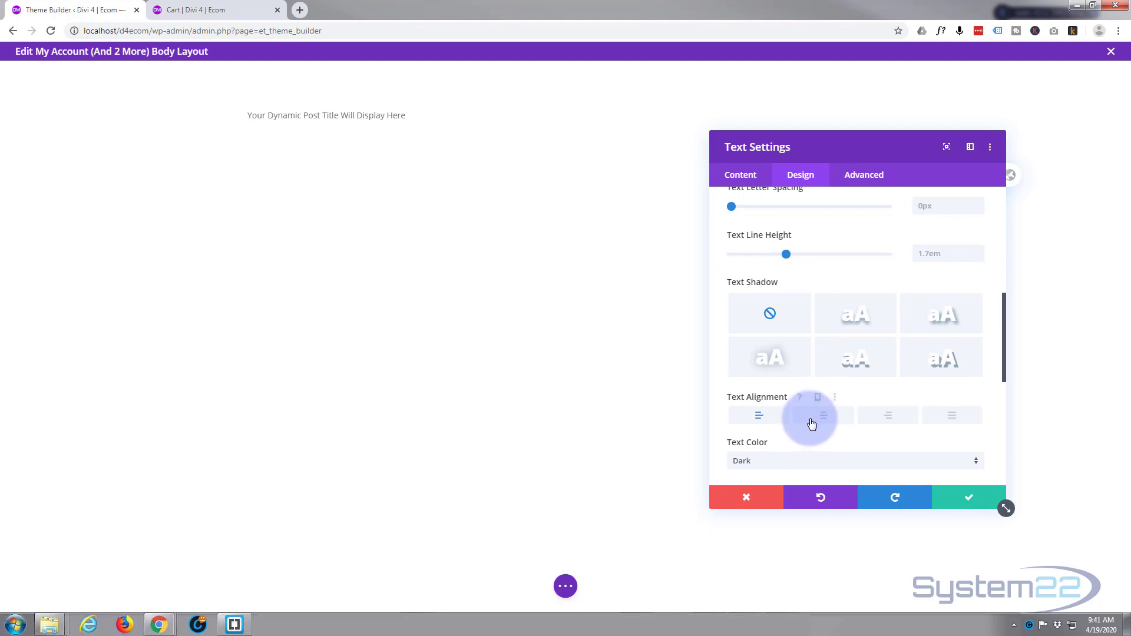
left_click(825, 416)
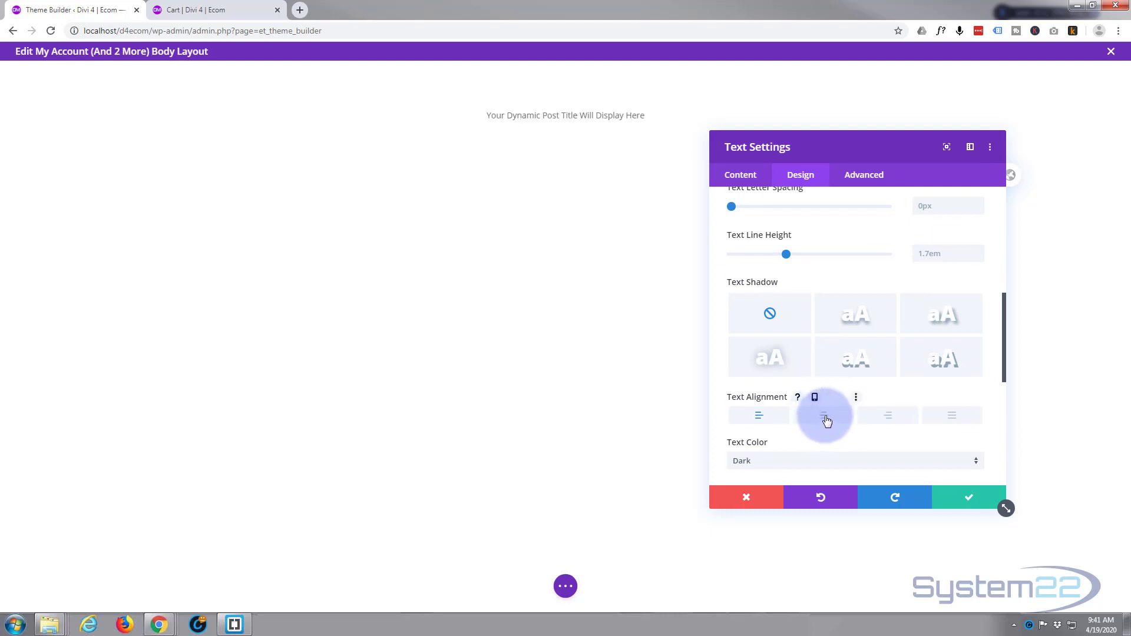
left_click(964, 497)
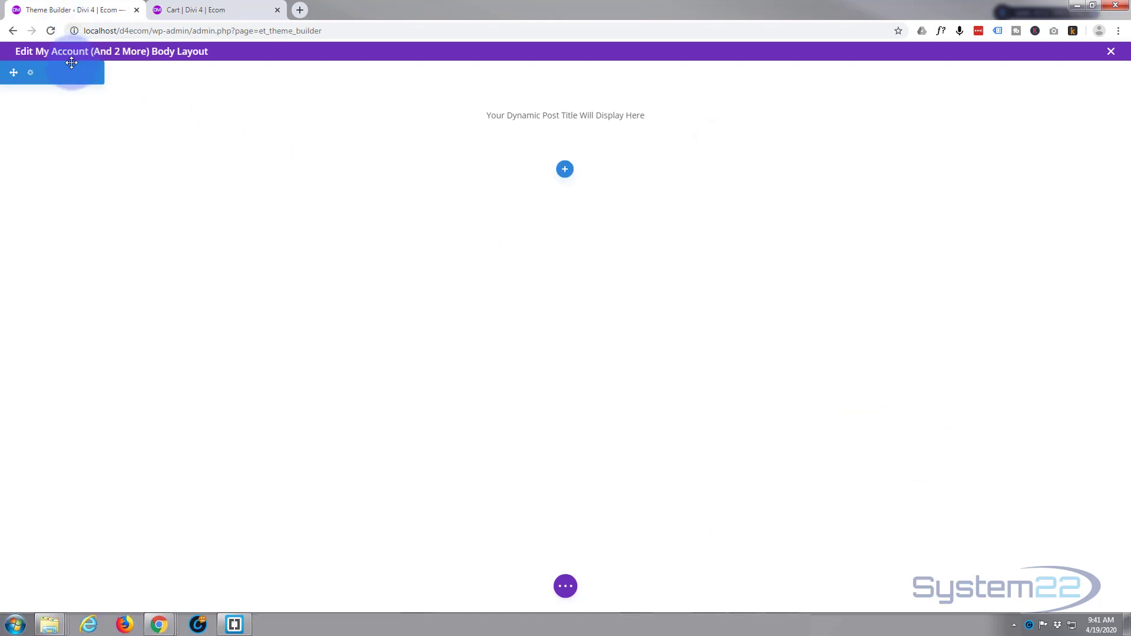
Give the title section a magenta #cd00ed background colour
mouse_move(66, 73)
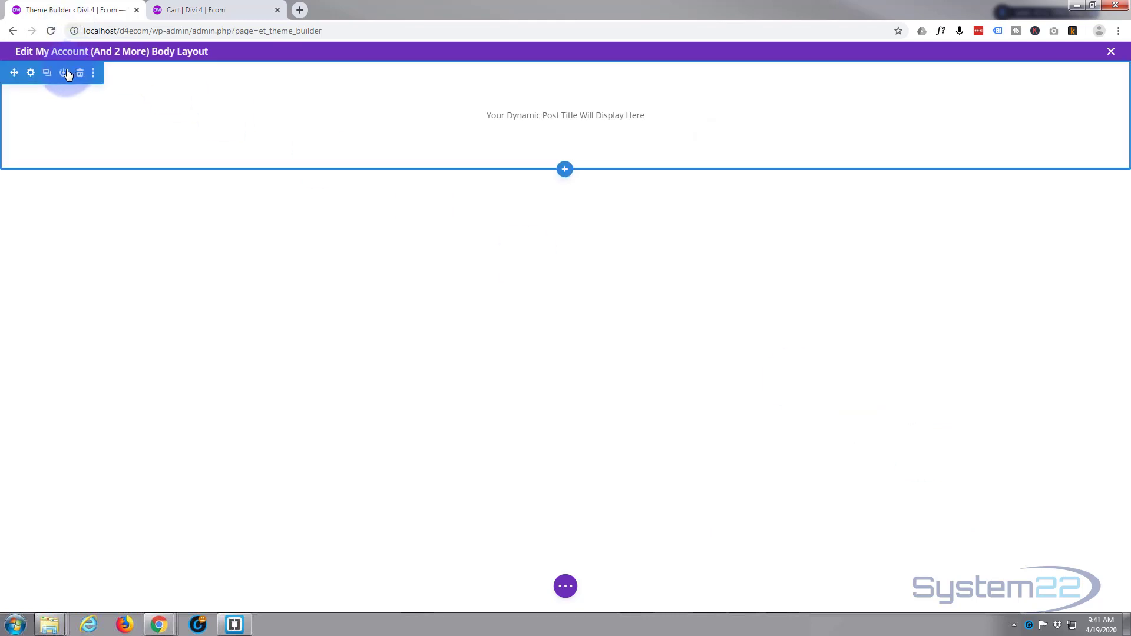
left_click(31, 74)
left_click(763, 254)
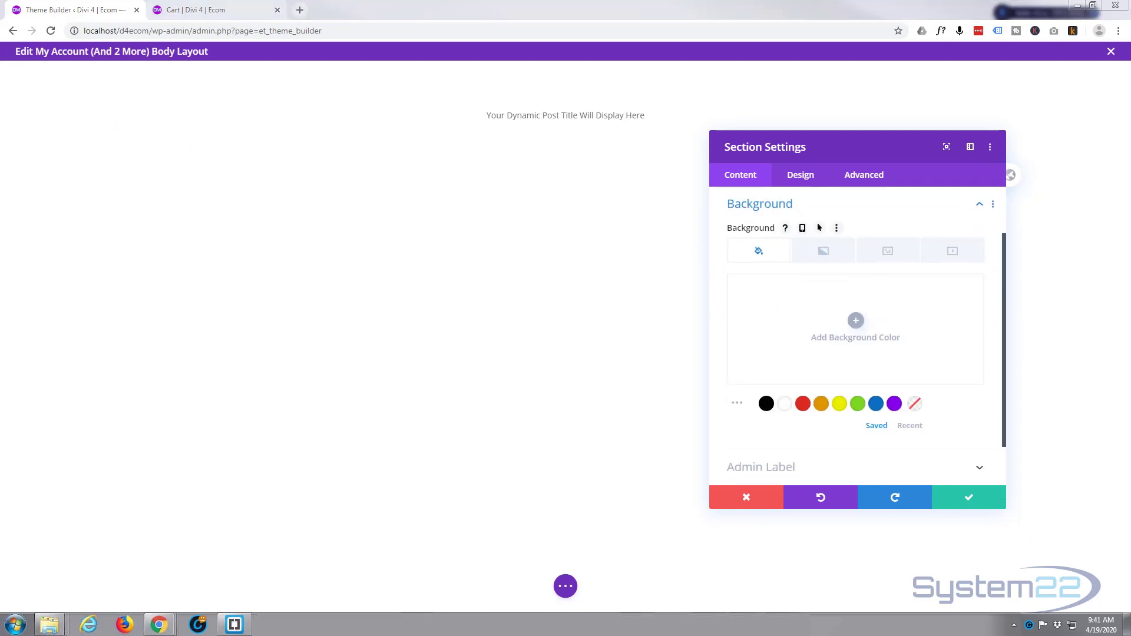
left_click(856, 318)
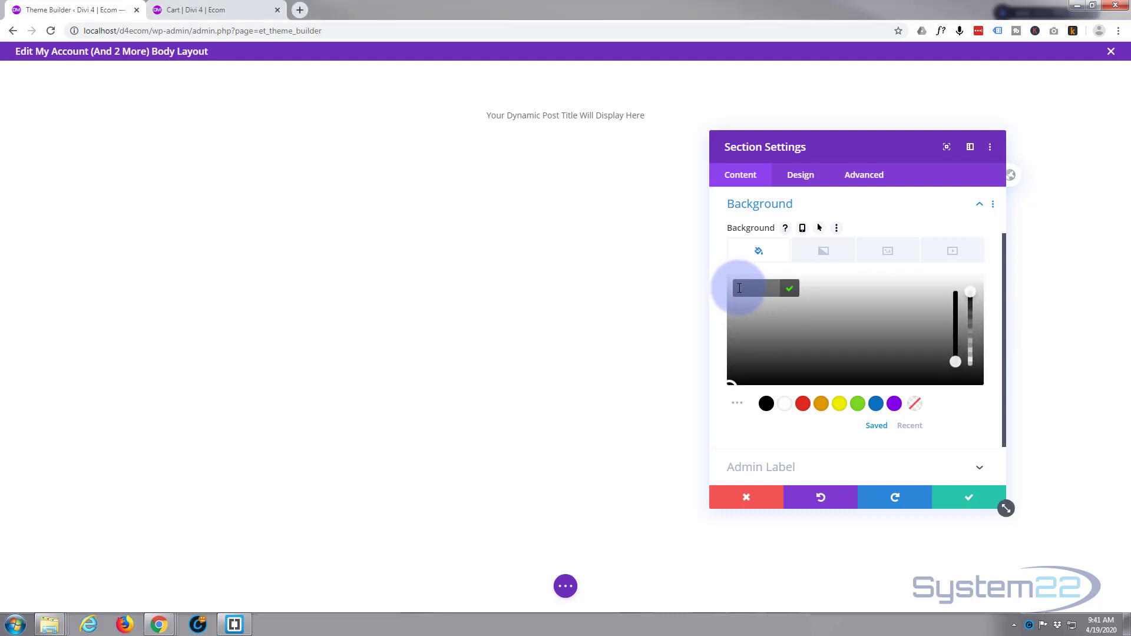
type("#cd00ed")
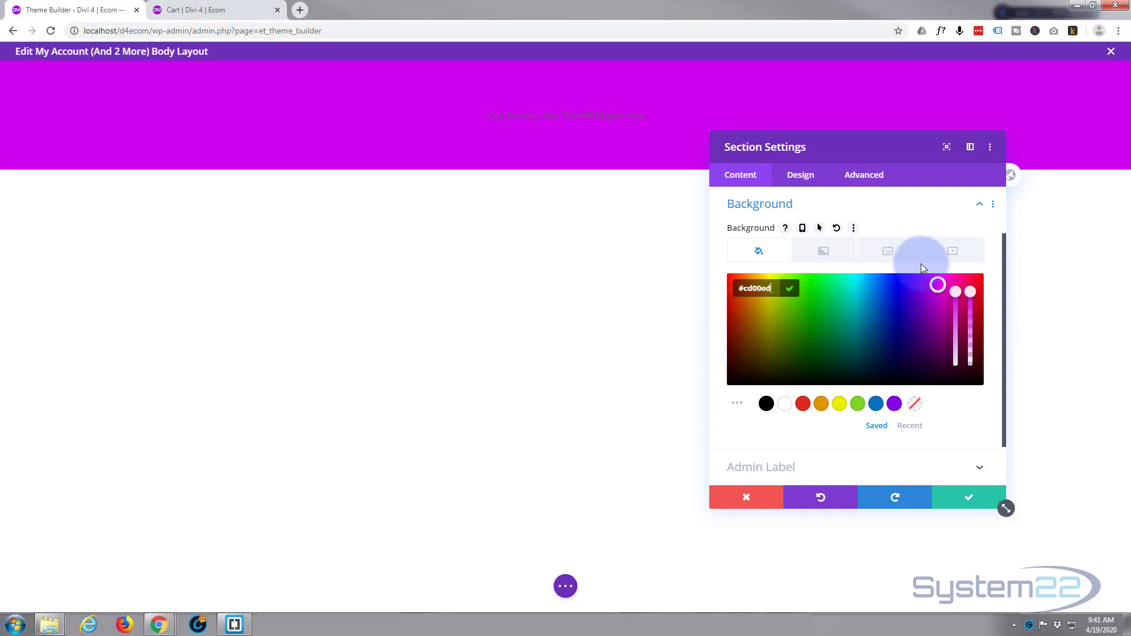
Add saleb.jpg as the section background image with Multiply blend, and save
left_click(892, 254)
left_click(856, 321)
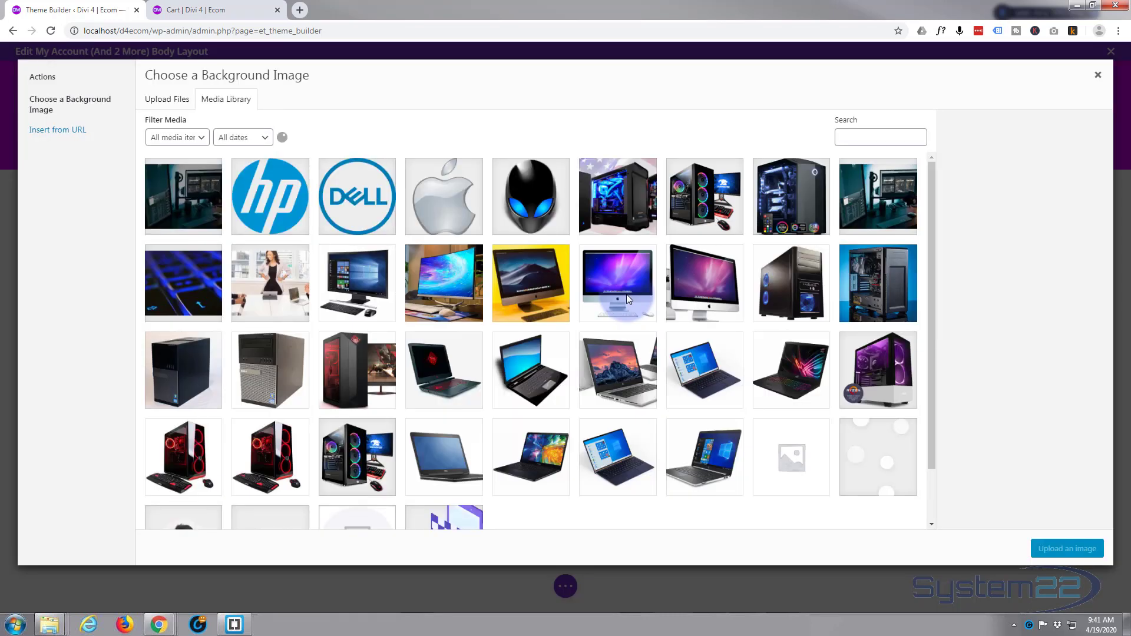
left_click(175, 201)
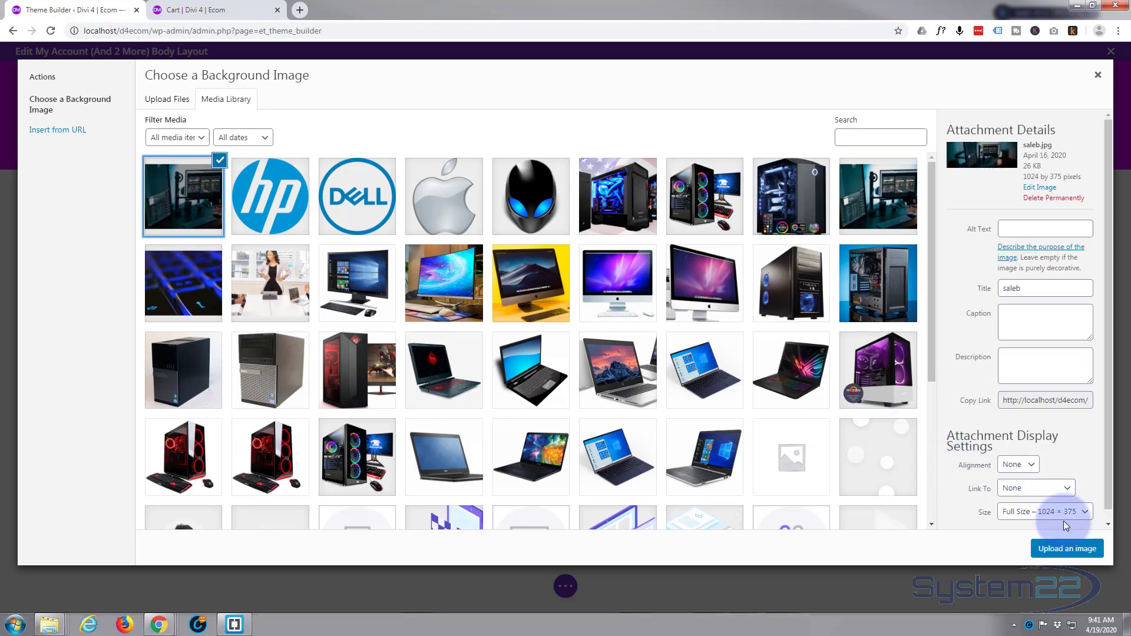
left_click(1067, 550)
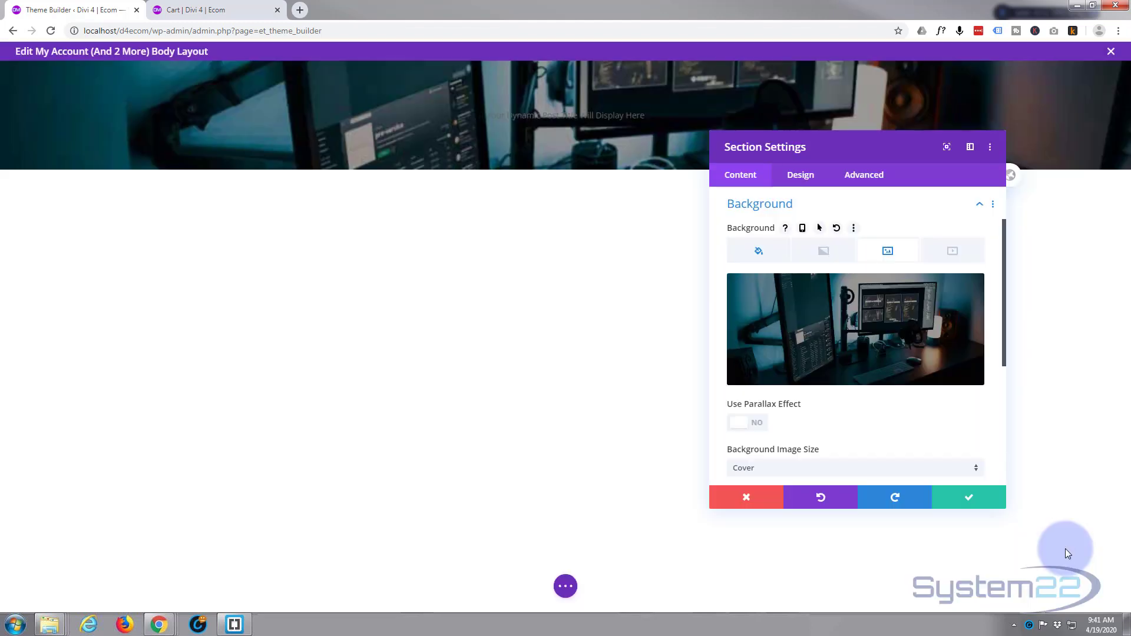
scroll(888, 415, "down", 2)
scroll(888, 414, "down", 1)
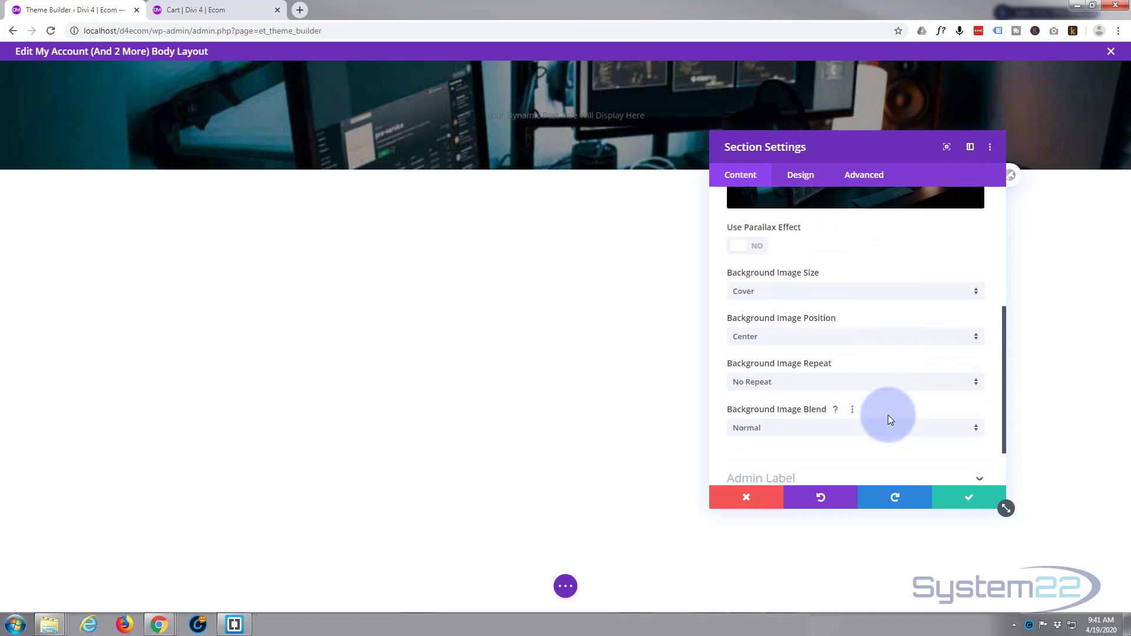
left_click(799, 433)
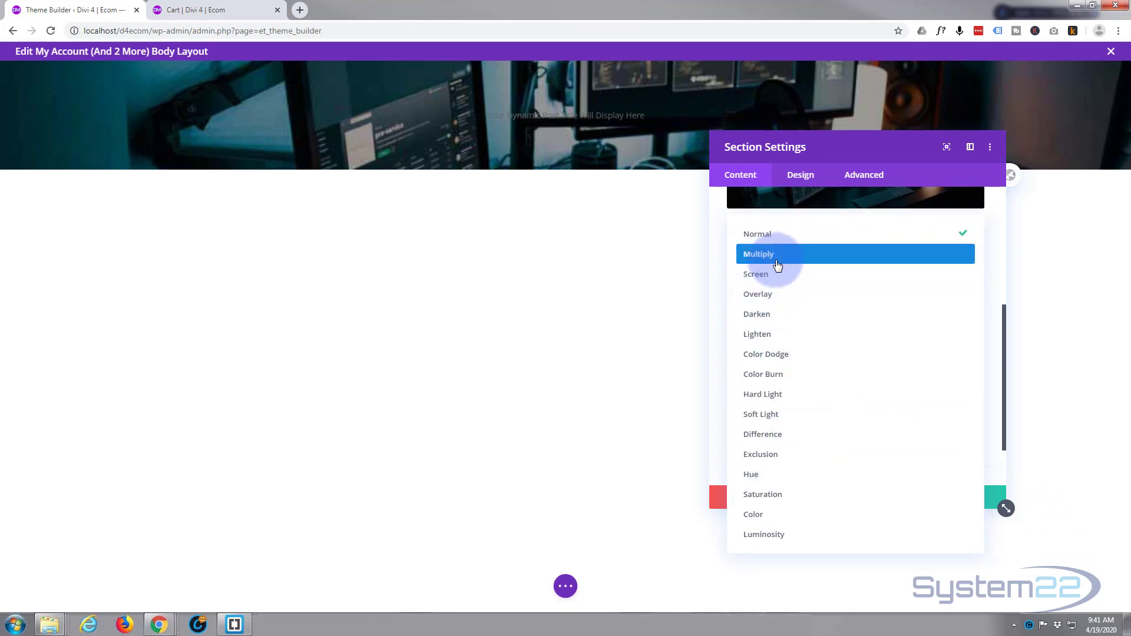
left_click(777, 263)
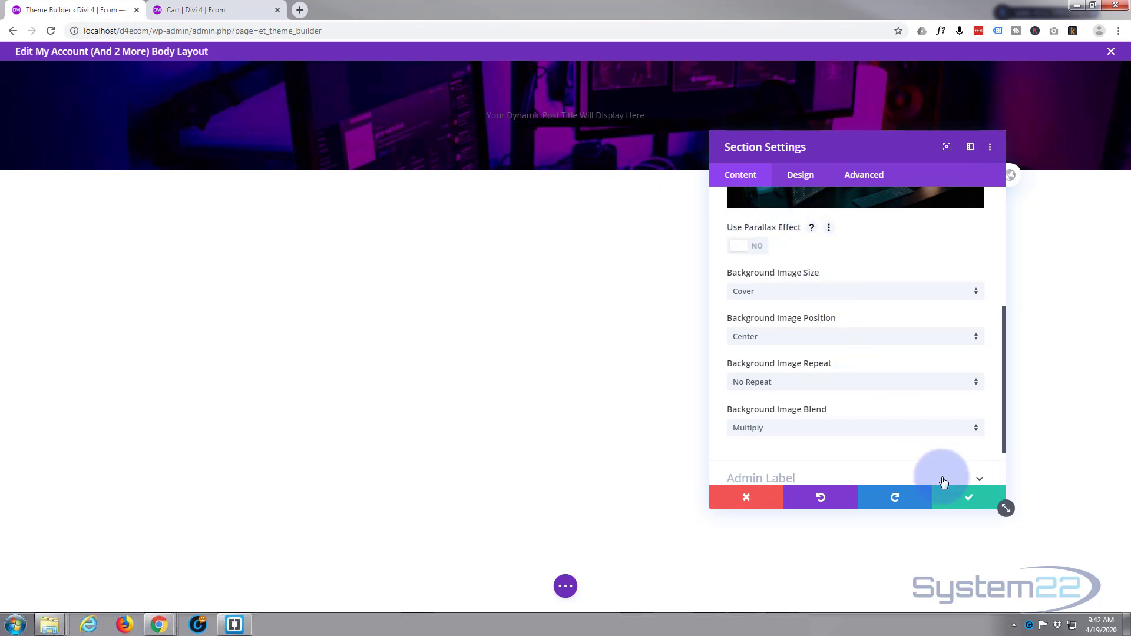
left_click(964, 501)
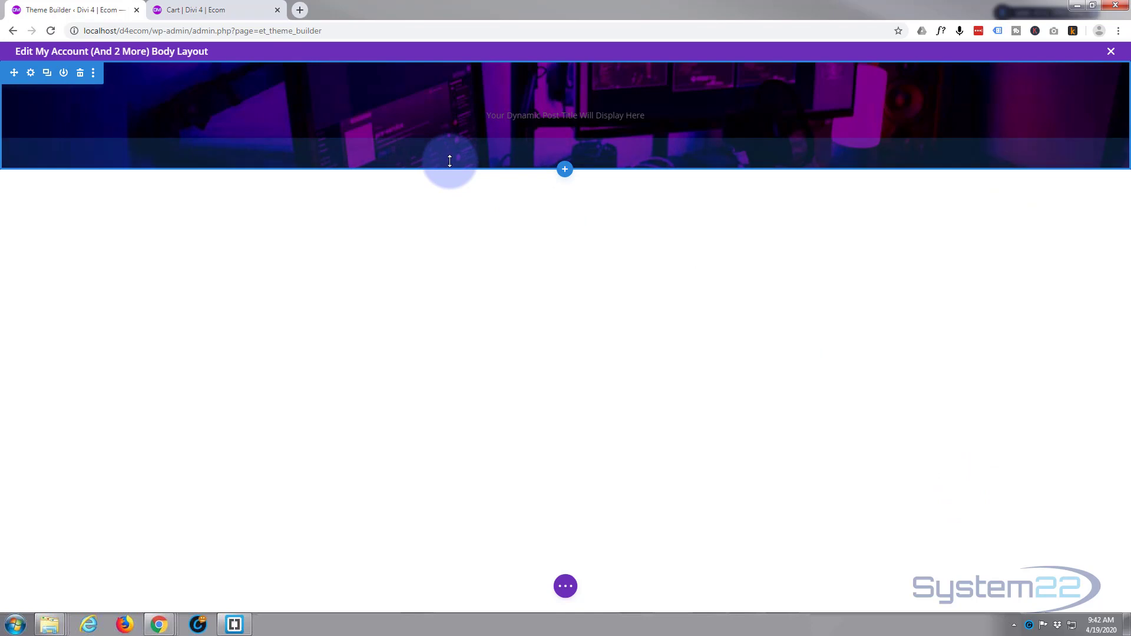
Shrink the banner by reducing the section's top and bottom padding and the row's bottom padding
left_click_drag(450, 159, 448, 127)
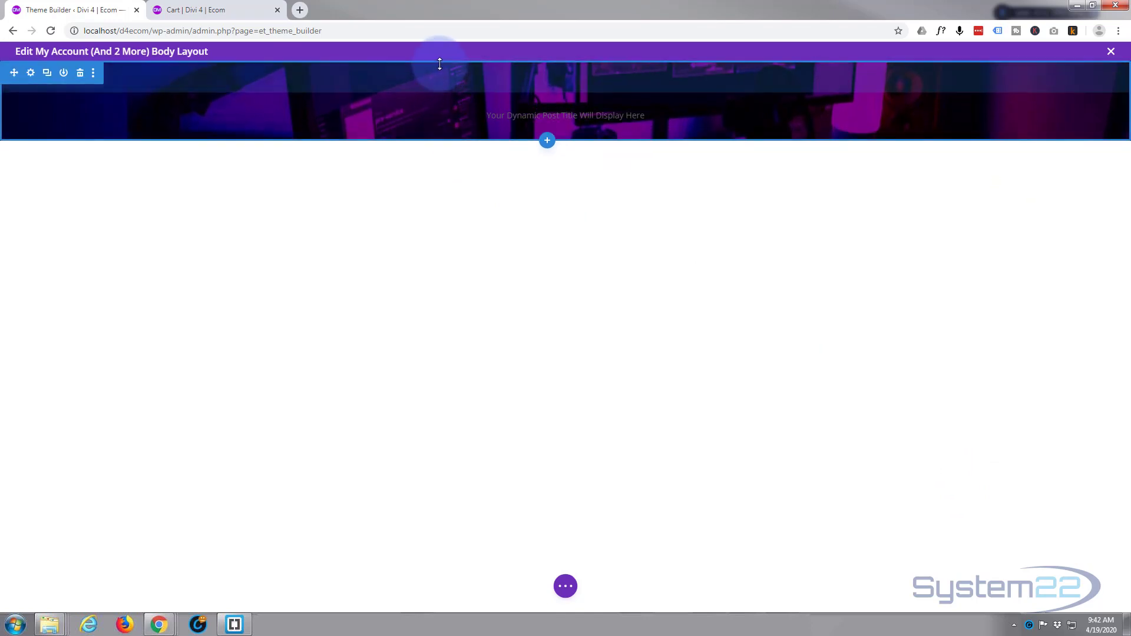
mouse_move(440, 60)
left_mouse_down()
mouse_move(441, 37)
mouse_move(439, 49)
left_mouse_up()
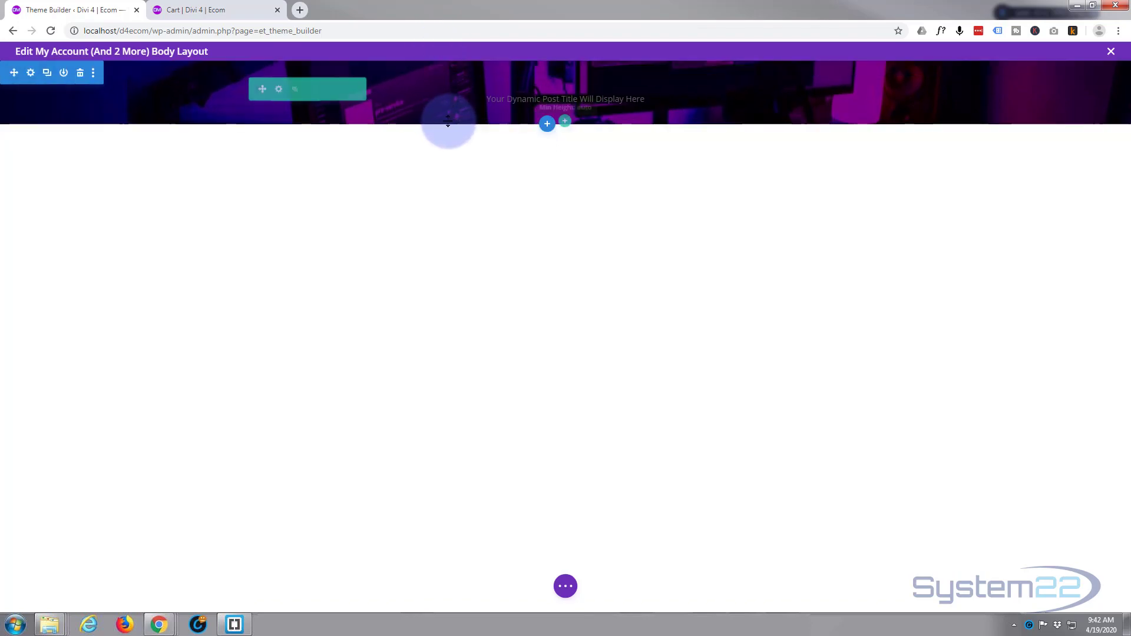
left_click_drag(447, 116, 414, 132)
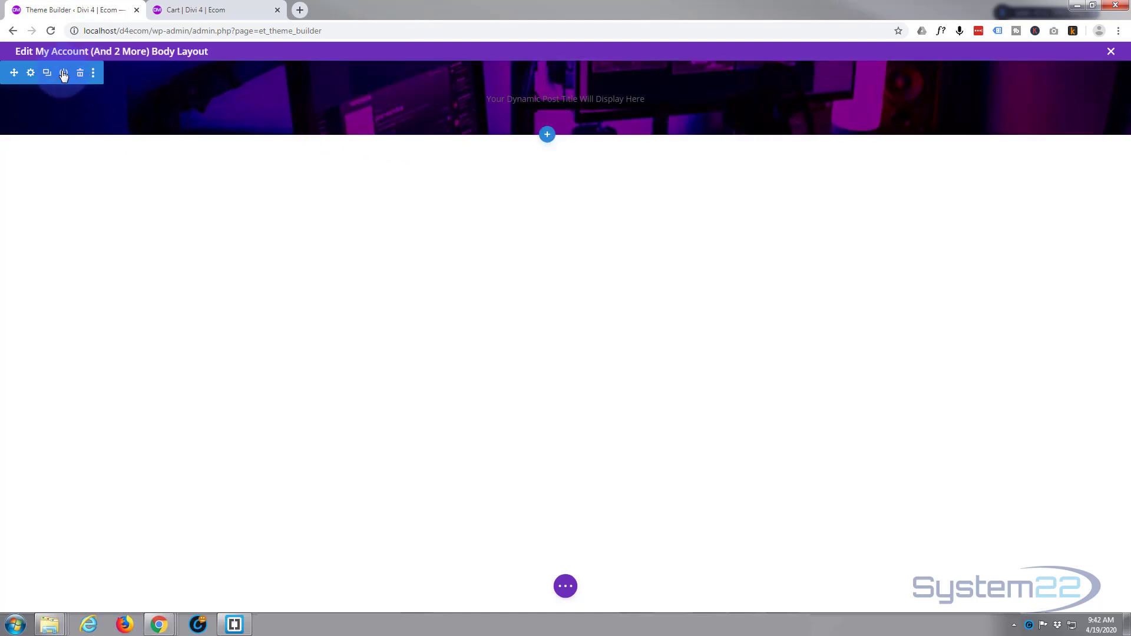
Apply a box shadow preset to the title section and save its settings
left_click(31, 72)
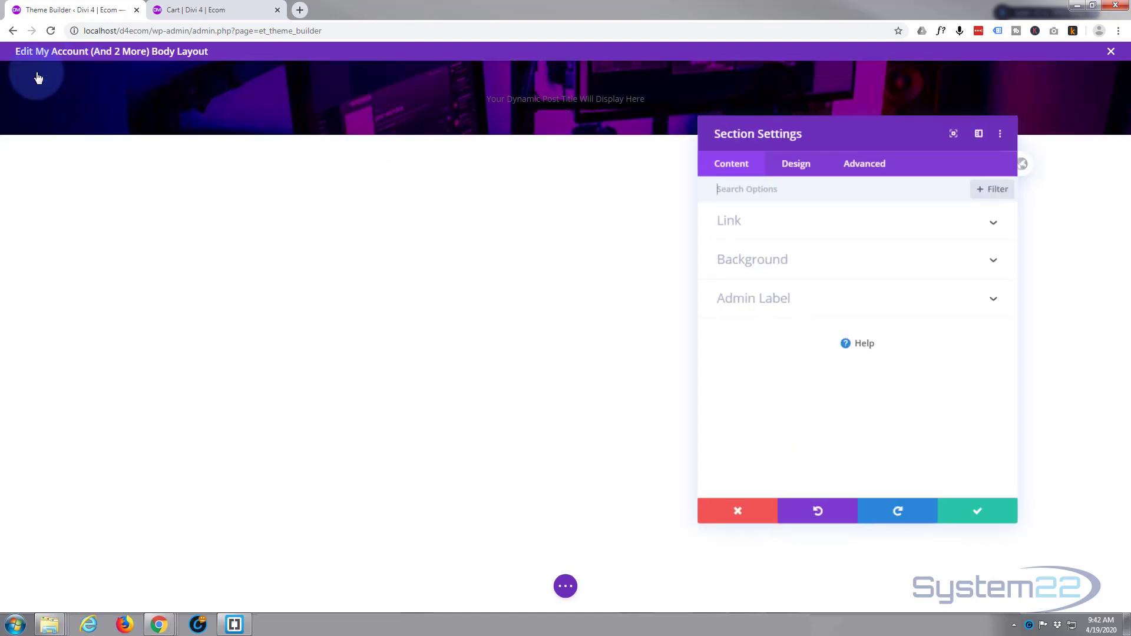
left_click(806, 180)
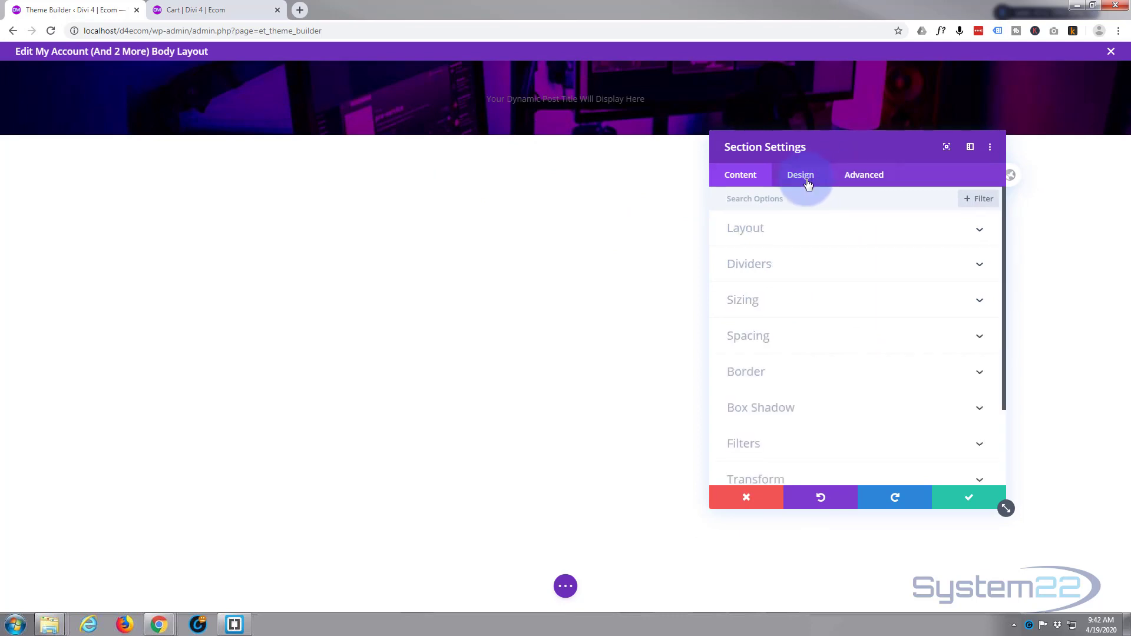
left_click(845, 408)
left_click(952, 262)
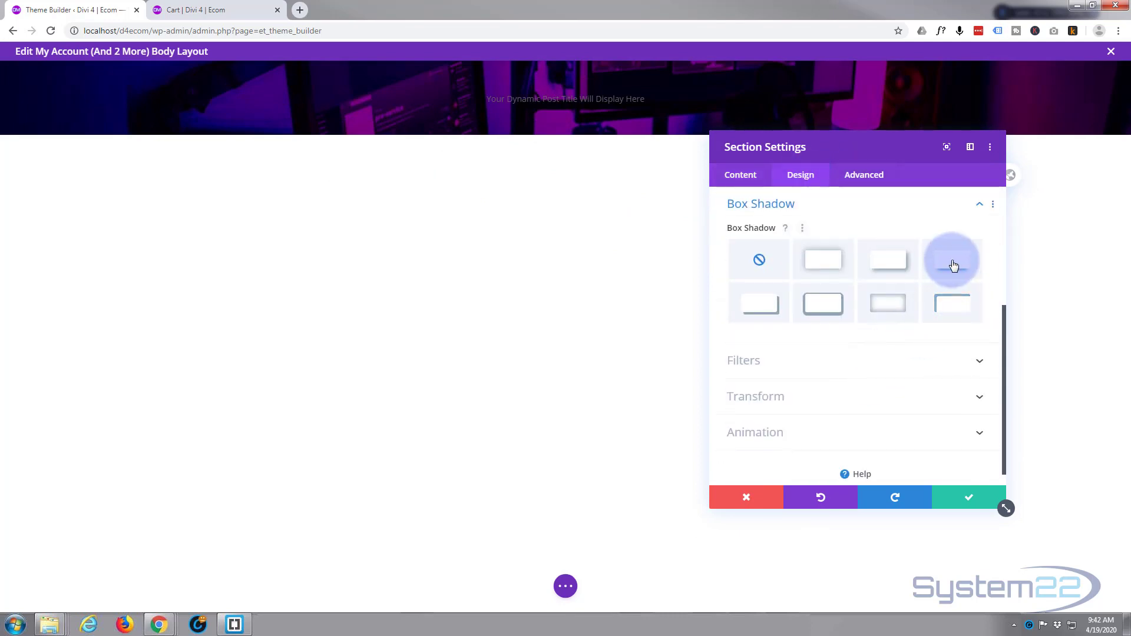
left_click(976, 505)
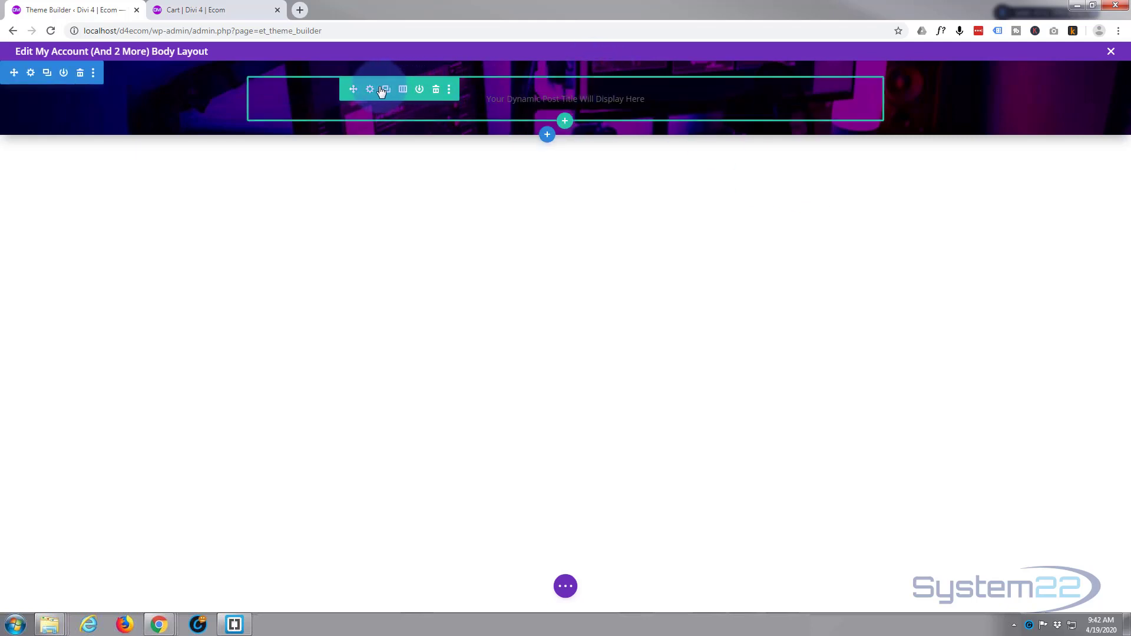
Increase the title module's text size, leaving uppercase off, and save the change
left_click(545, 124)
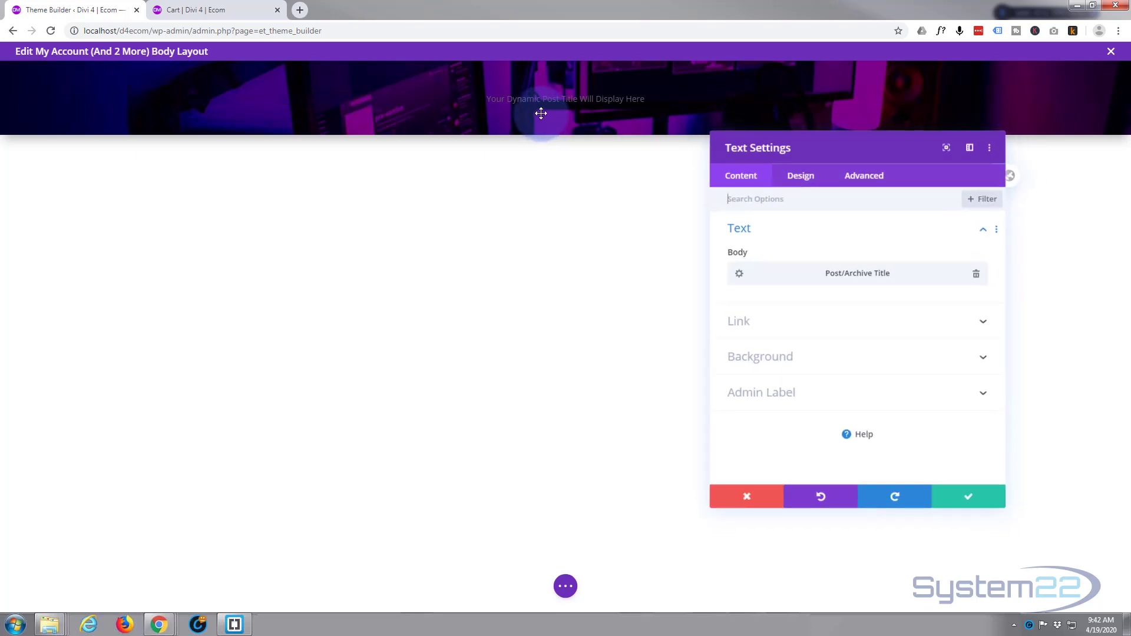
left_click(799, 179)
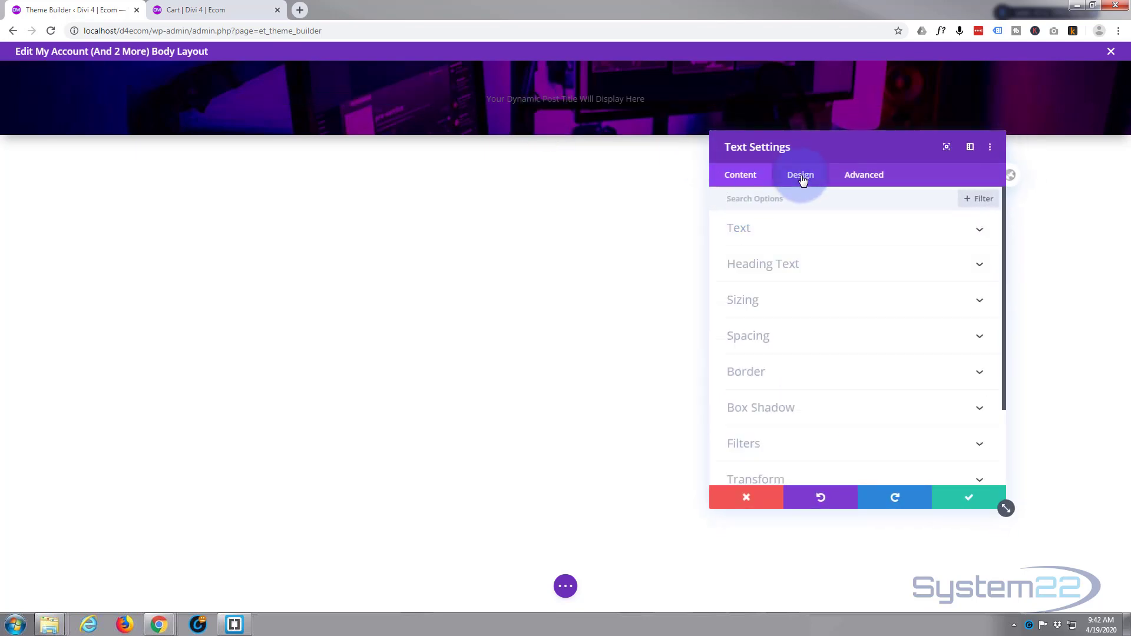
left_click(828, 230)
scroll(832, 268, "down", 2)
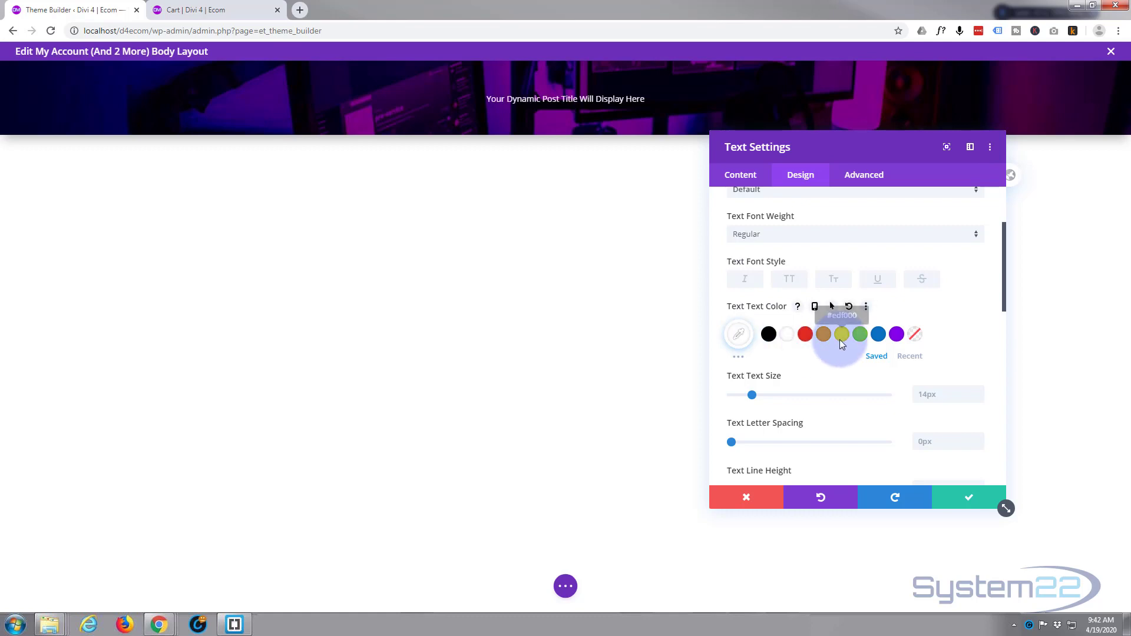
left_click(789, 280)
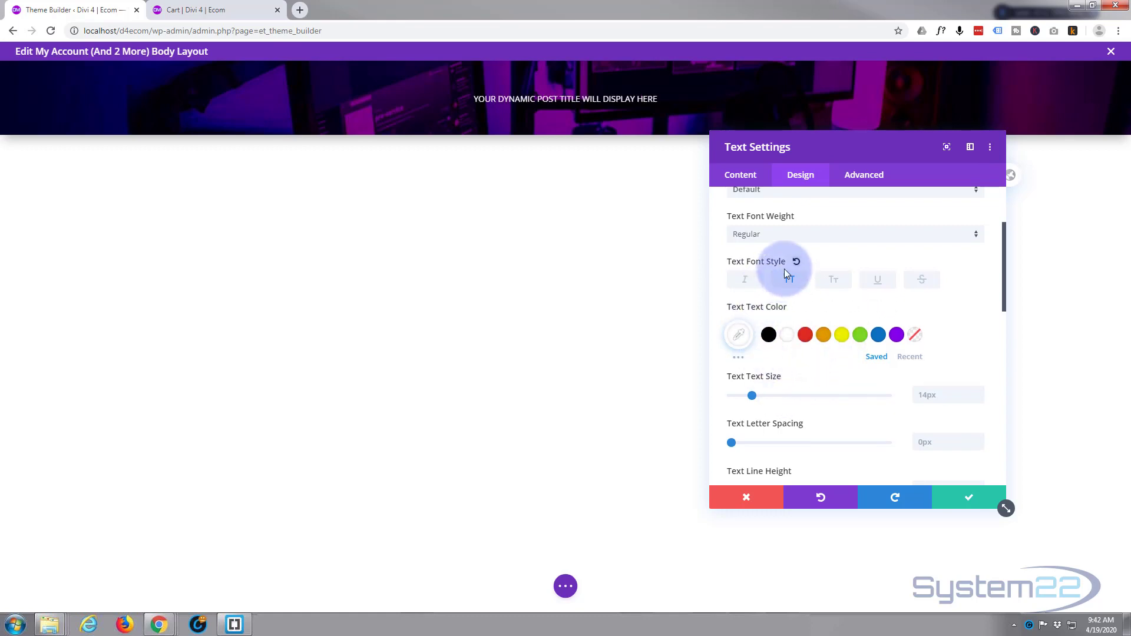
left_click(782, 282)
left_click_drag(752, 395, 766, 396)
left_click(971, 505)
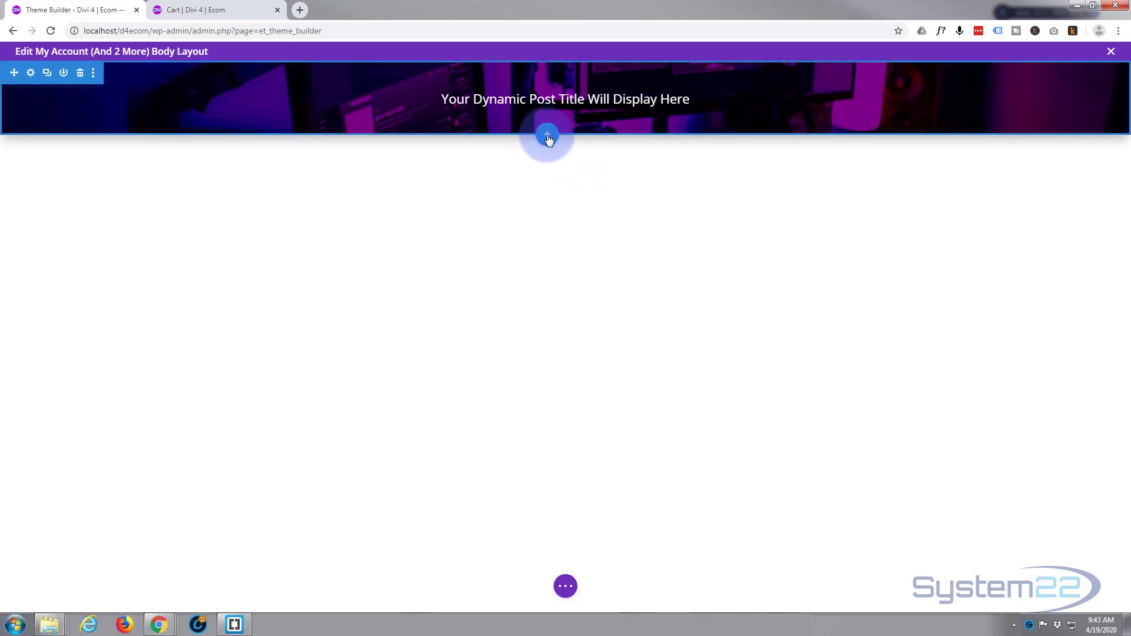
Insert a regular one-column section below the banner holding a Post Content module
left_click(547, 137)
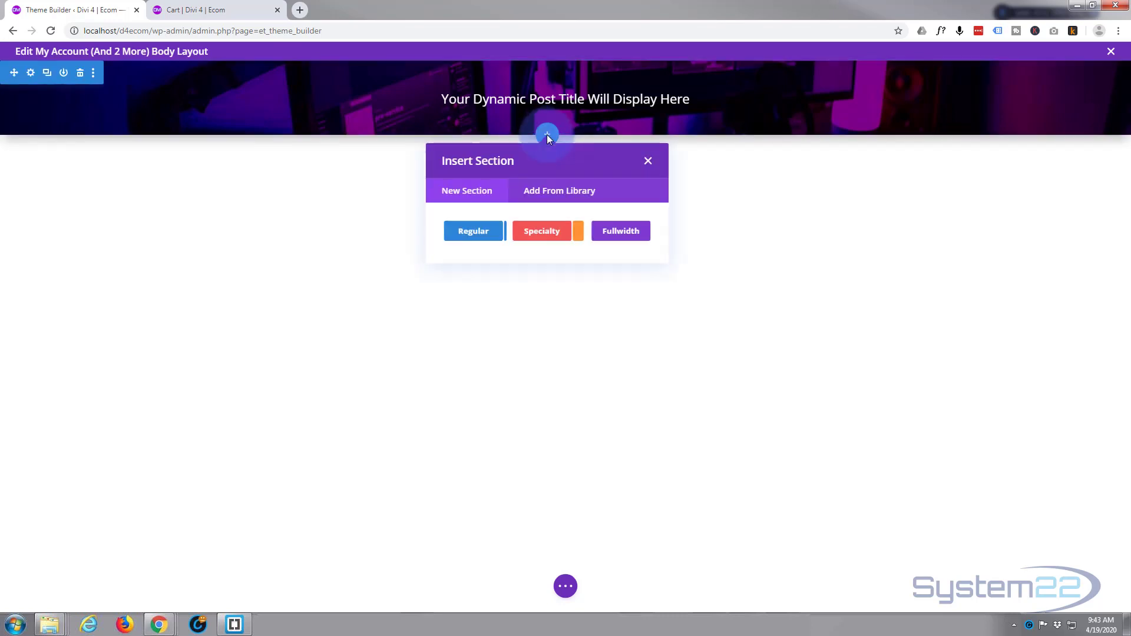
left_click(476, 230)
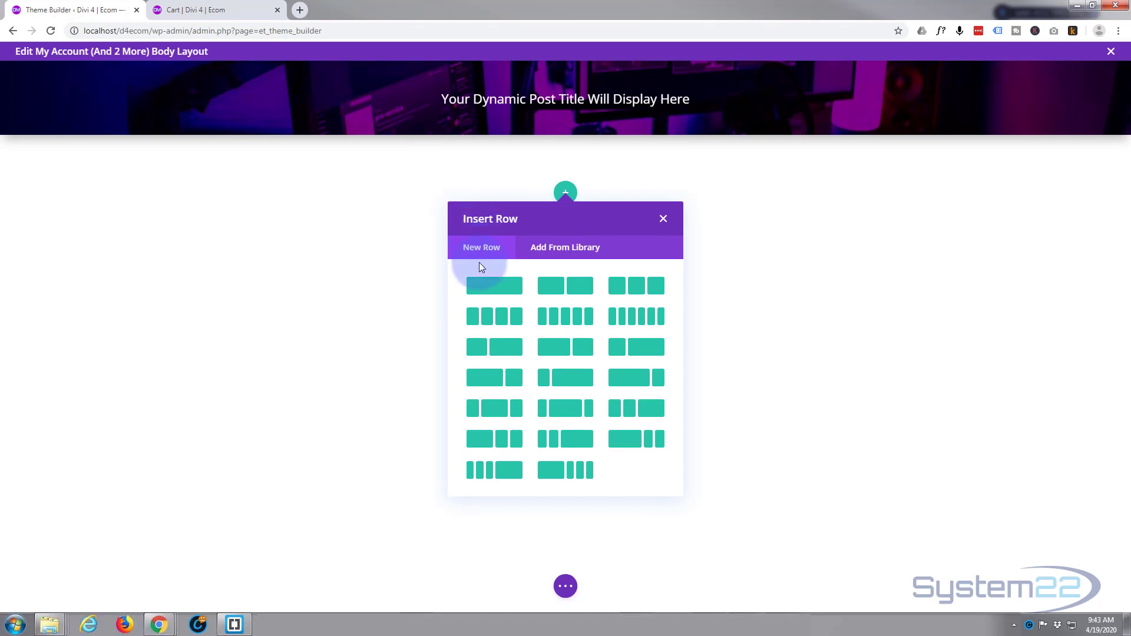
left_click(496, 286)
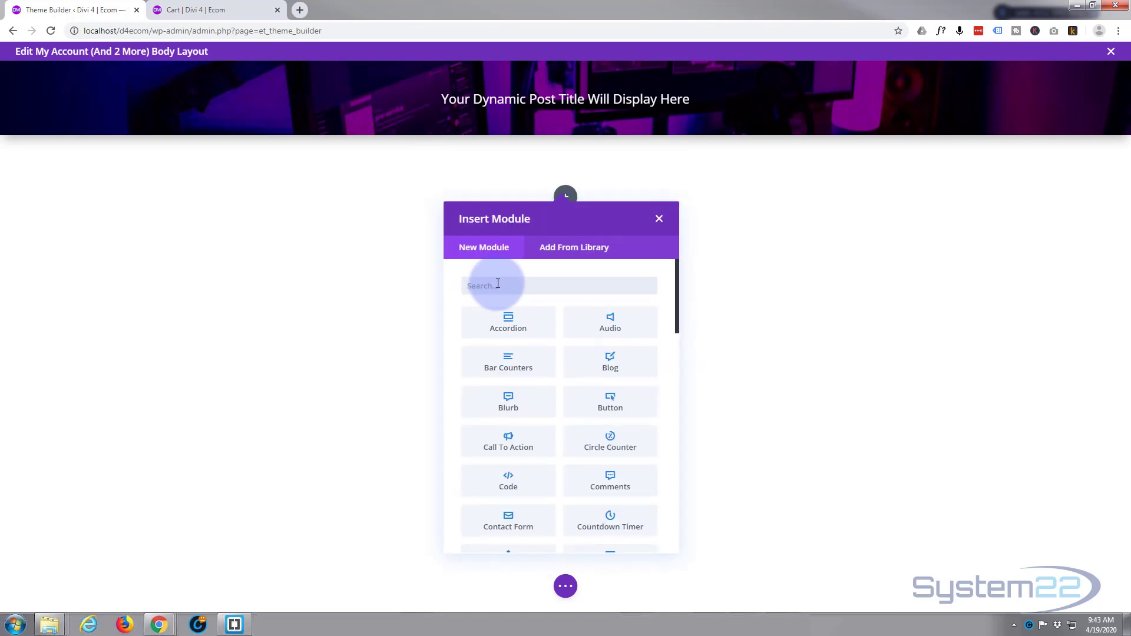
scroll(521, 322, "down", 3)
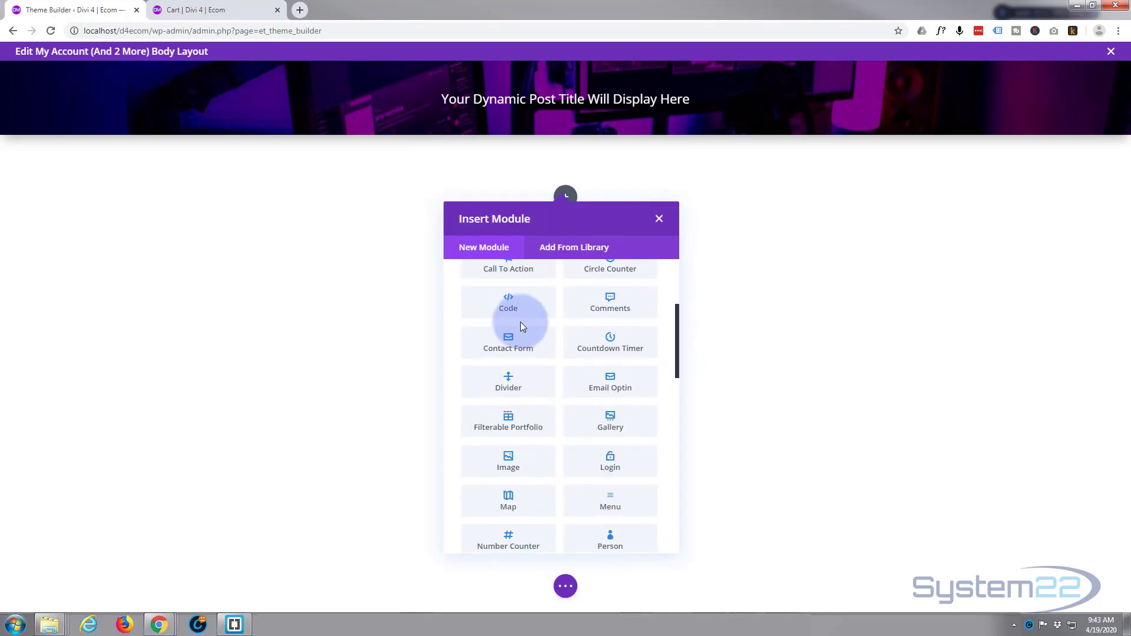
scroll(520, 322, "down", 3)
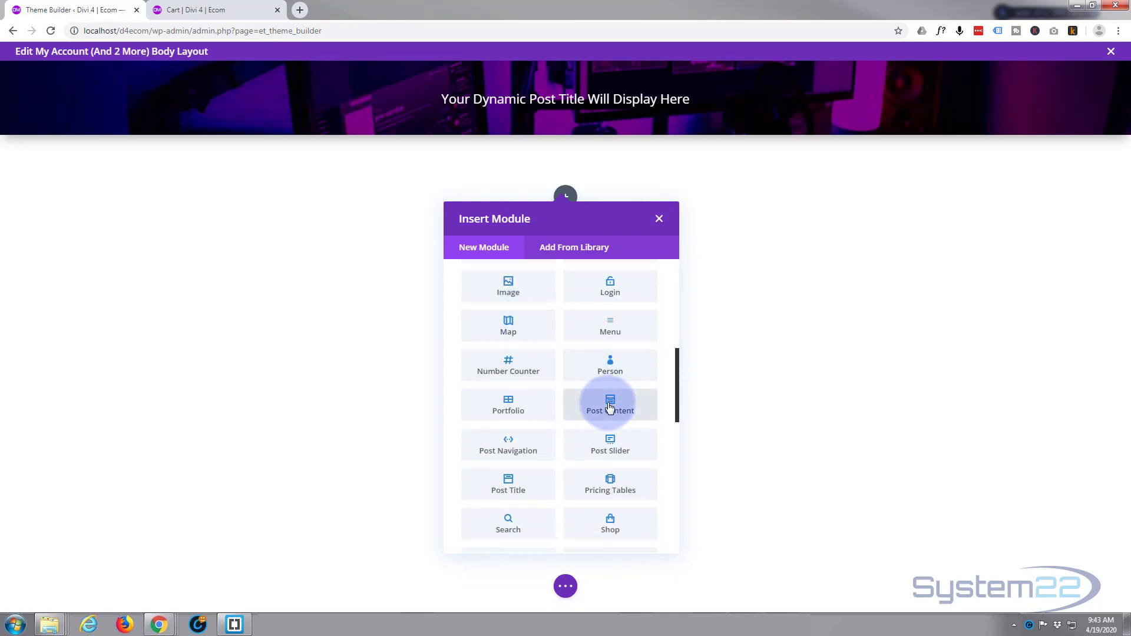
left_click(610, 406)
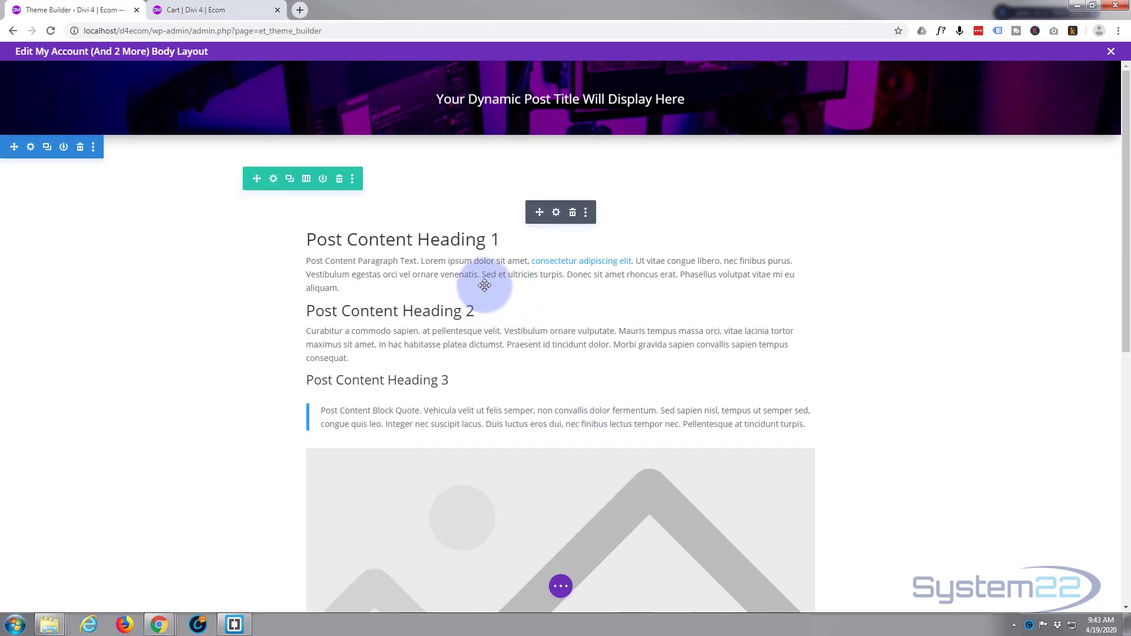
scroll(484, 284, "down", 2)
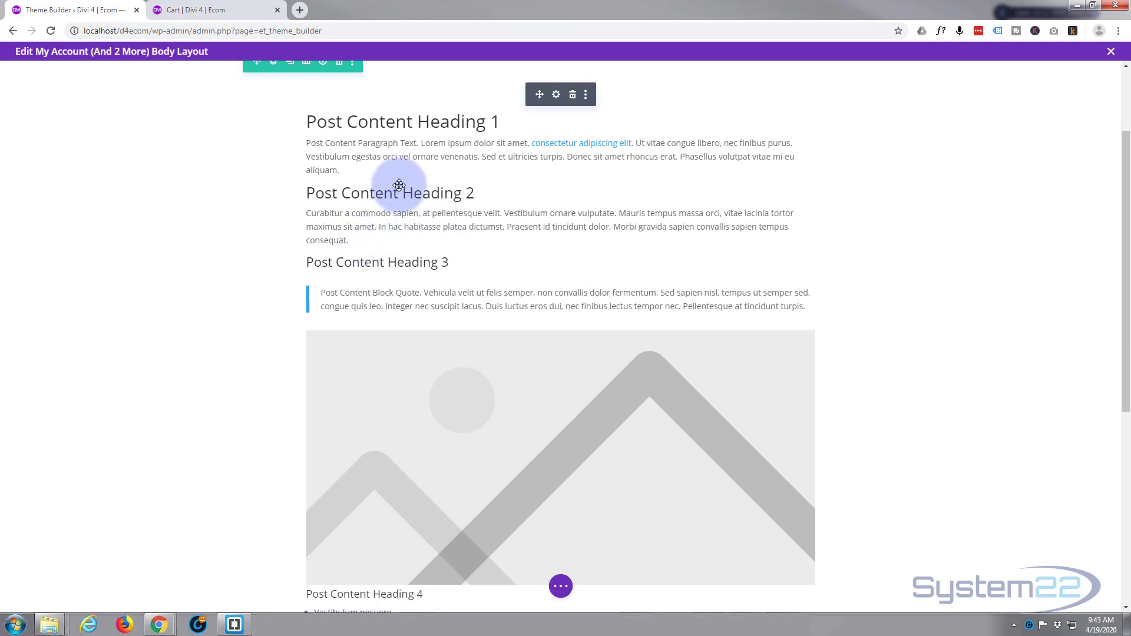
scroll(406, 284, "up", 2)
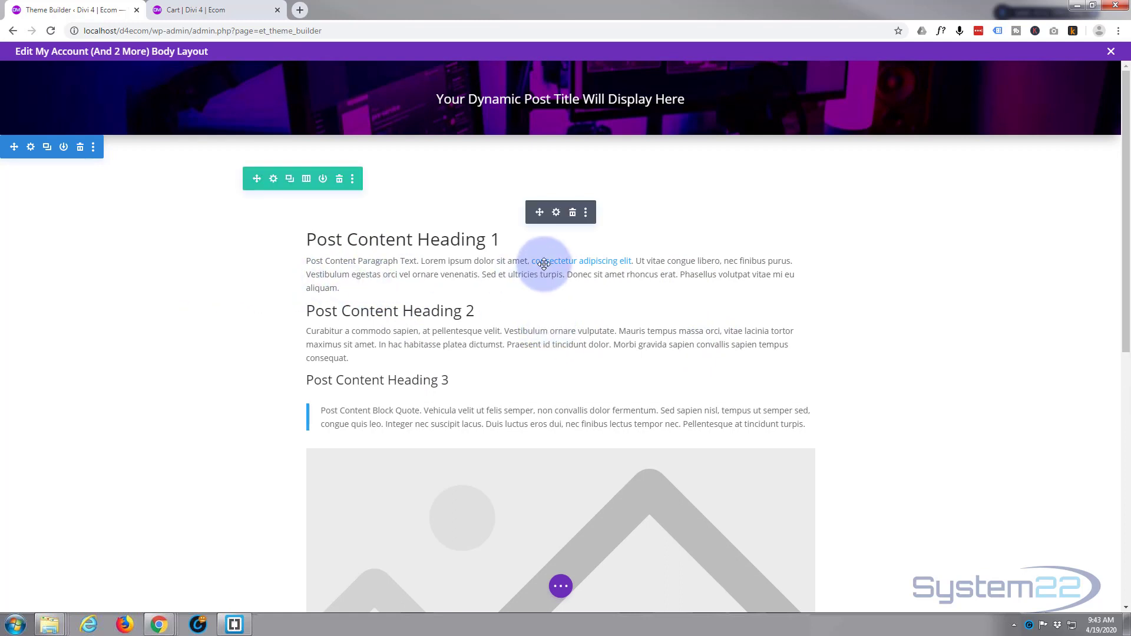
Set the Post Content module's H1 heading colour to magenta #cd00ed
left_click(557, 212)
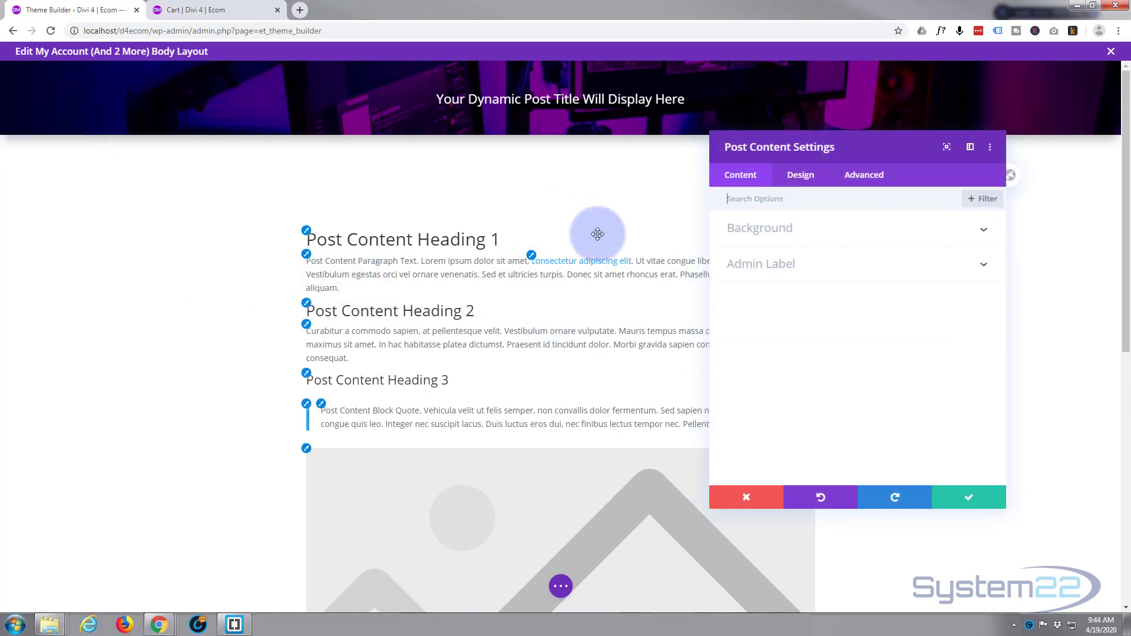
left_click(809, 181)
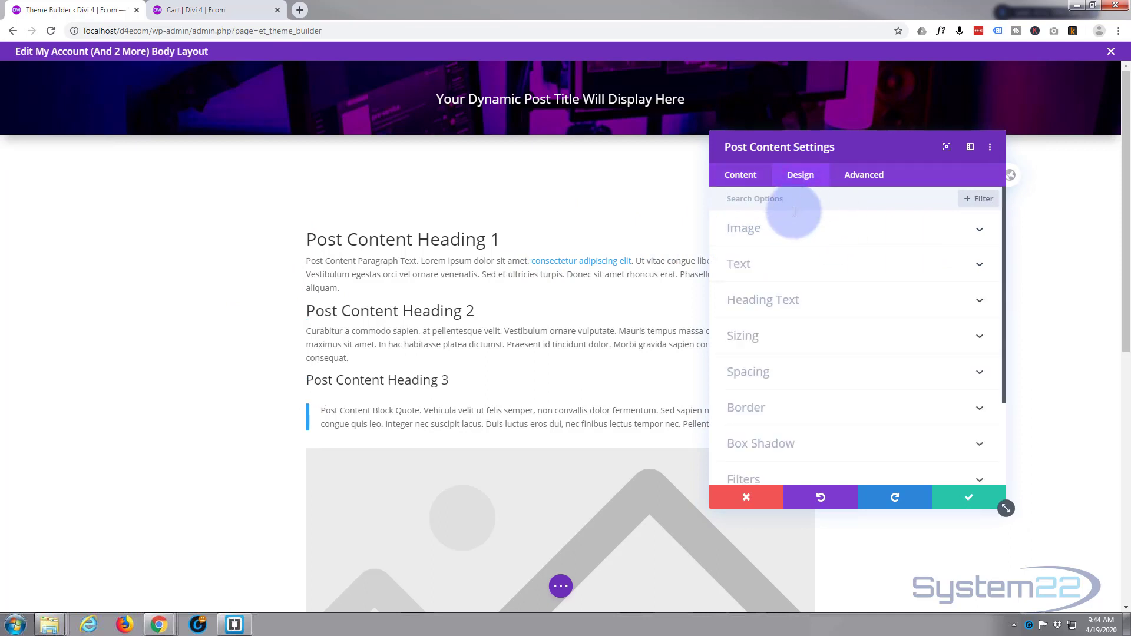
left_click(784, 267)
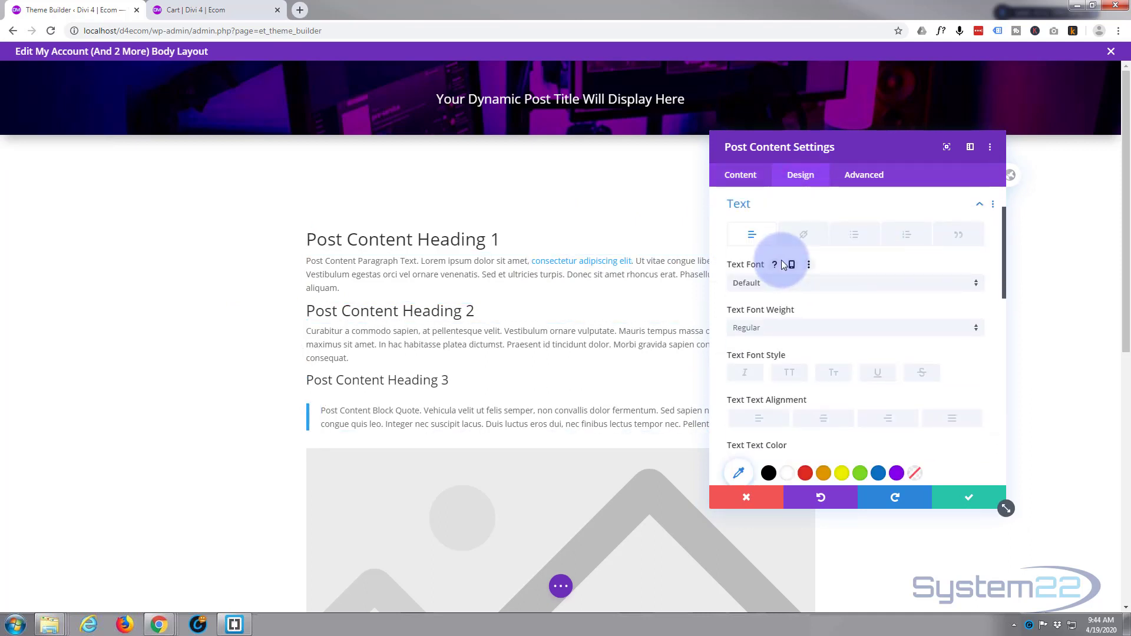
scroll(792, 323, "down", 1)
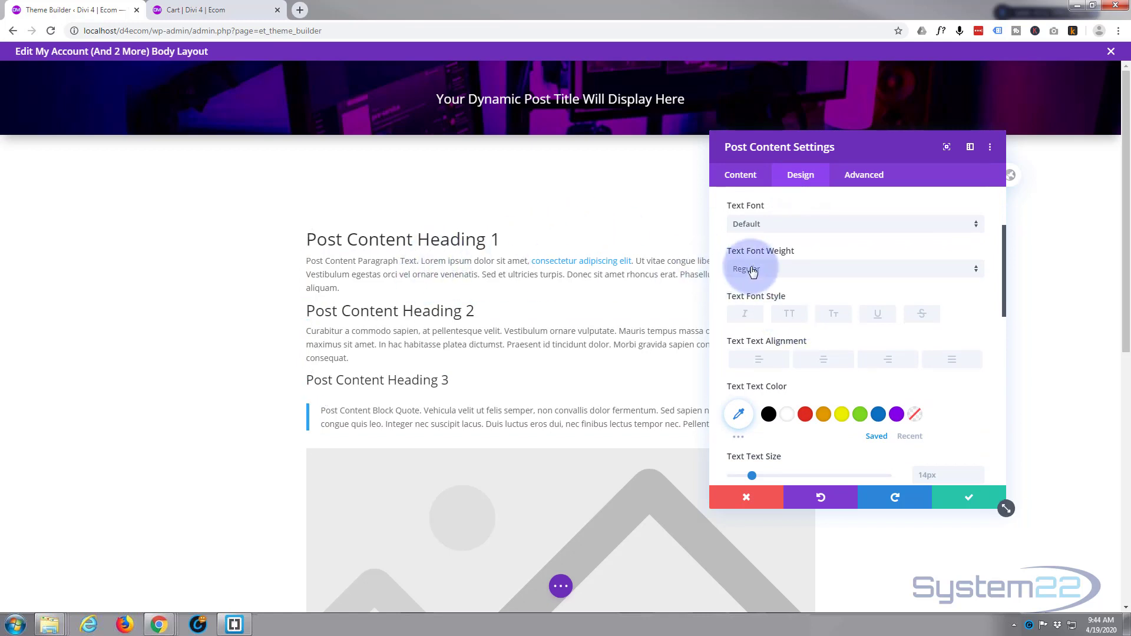
scroll(753, 270, "down", 5)
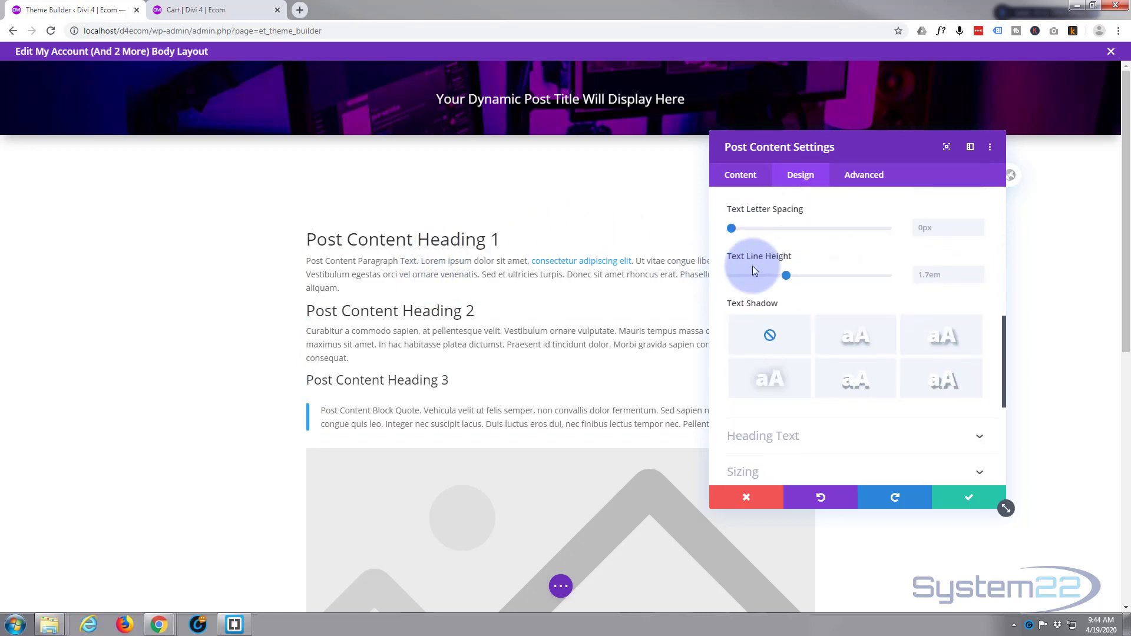
scroll(755, 307, "down", 2)
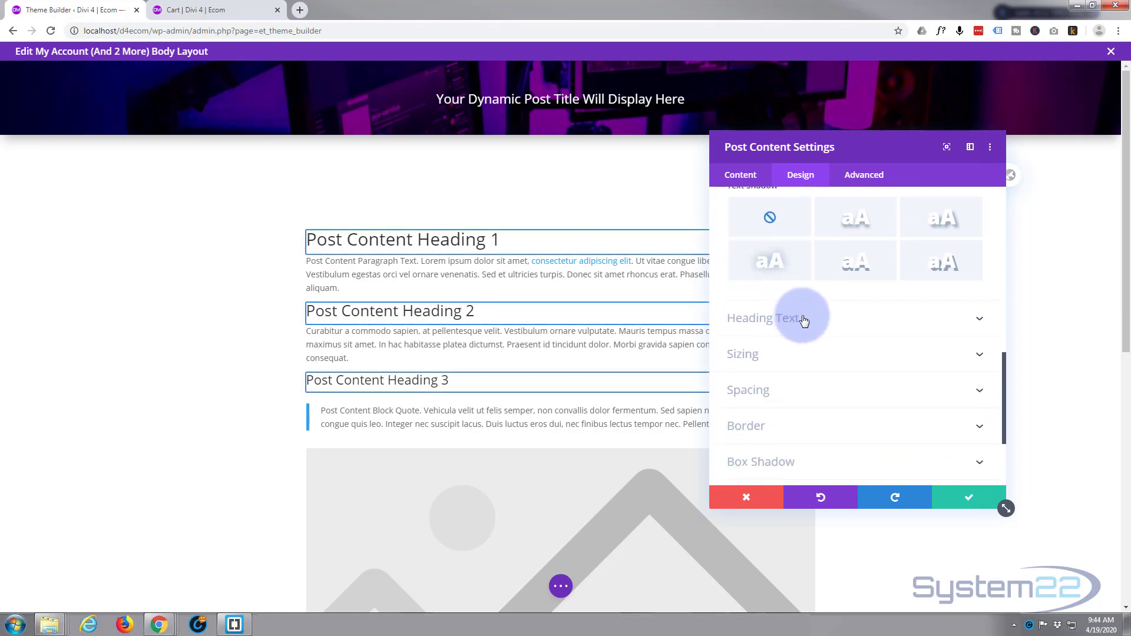
left_click(804, 320)
left_click(744, 242)
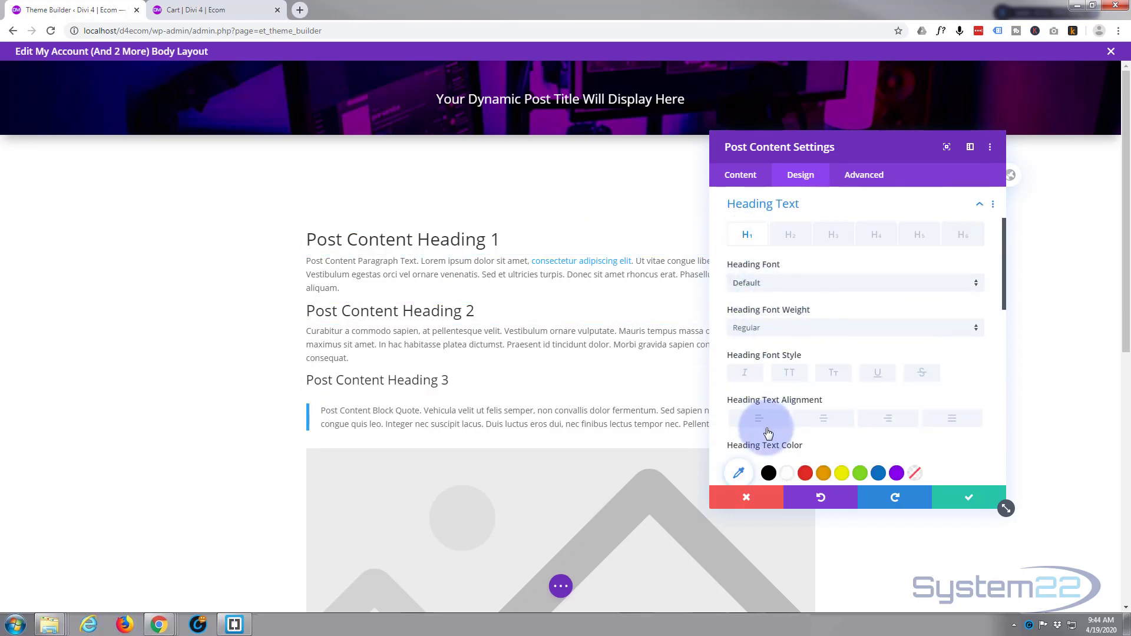
left_click(740, 476)
scroll(793, 348, "down", 2)
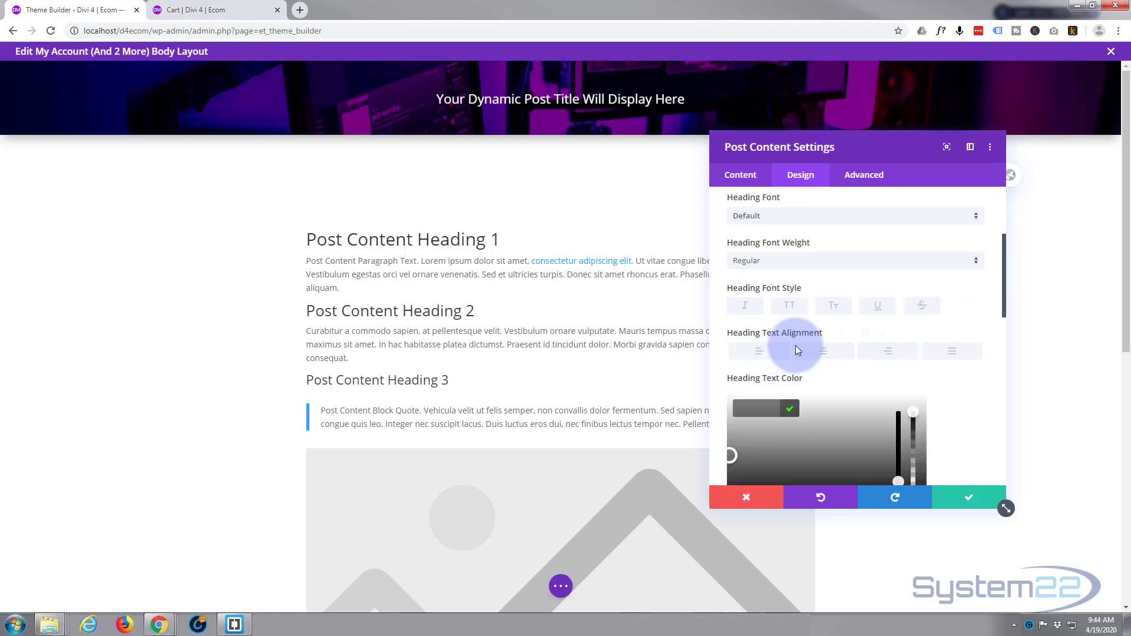
left_click(752, 355)
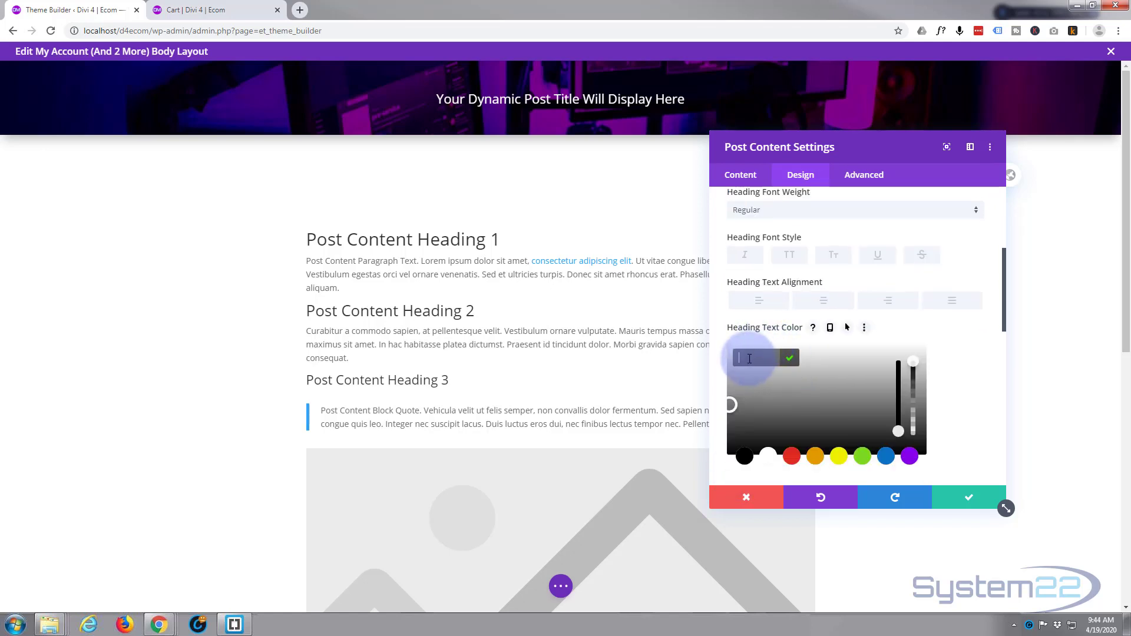
type("#c100ed")
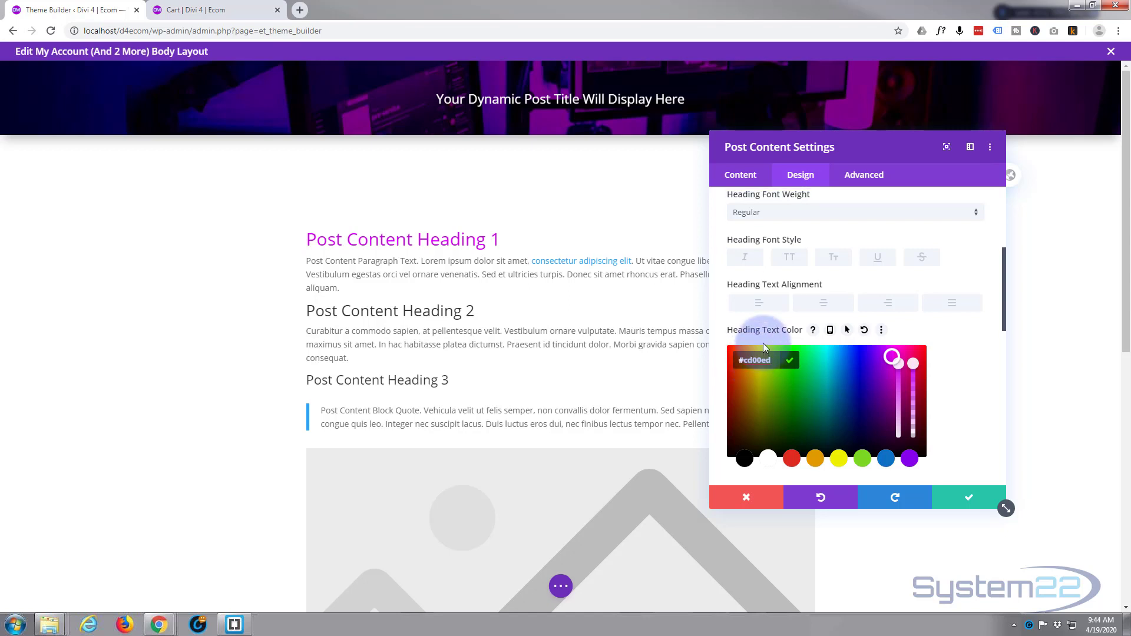
scroll(763, 343, "up", 3)
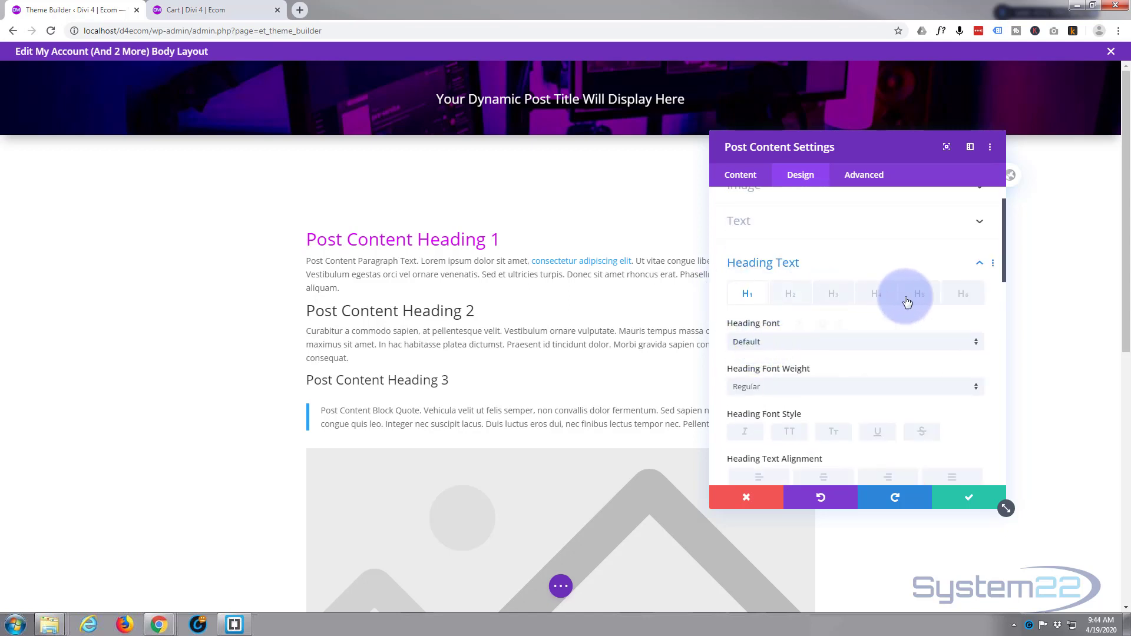
Copy the magenta Heading 1 styles and paste them onto Headings 2, 3, 4, 5 and 6
right_click(745, 297)
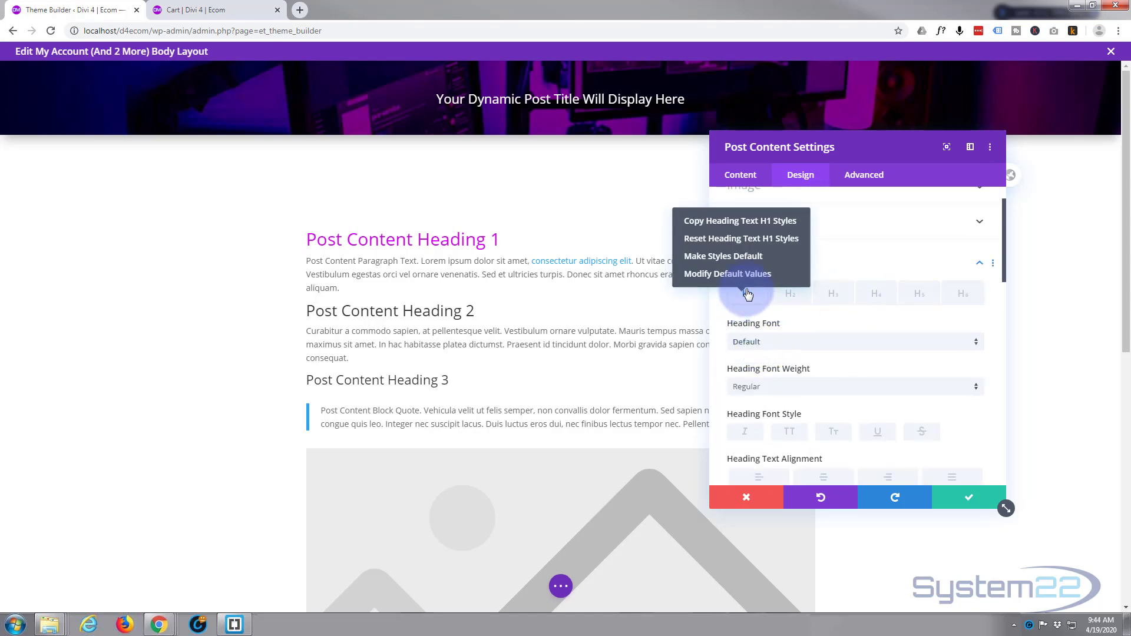
left_click(738, 227)
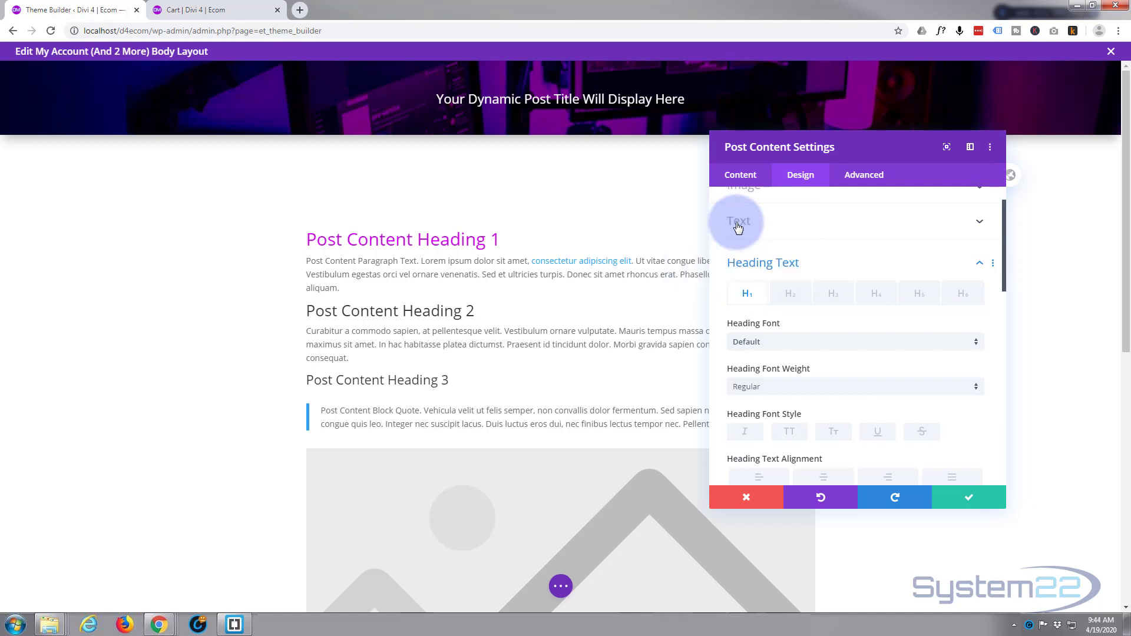
right_click(787, 293)
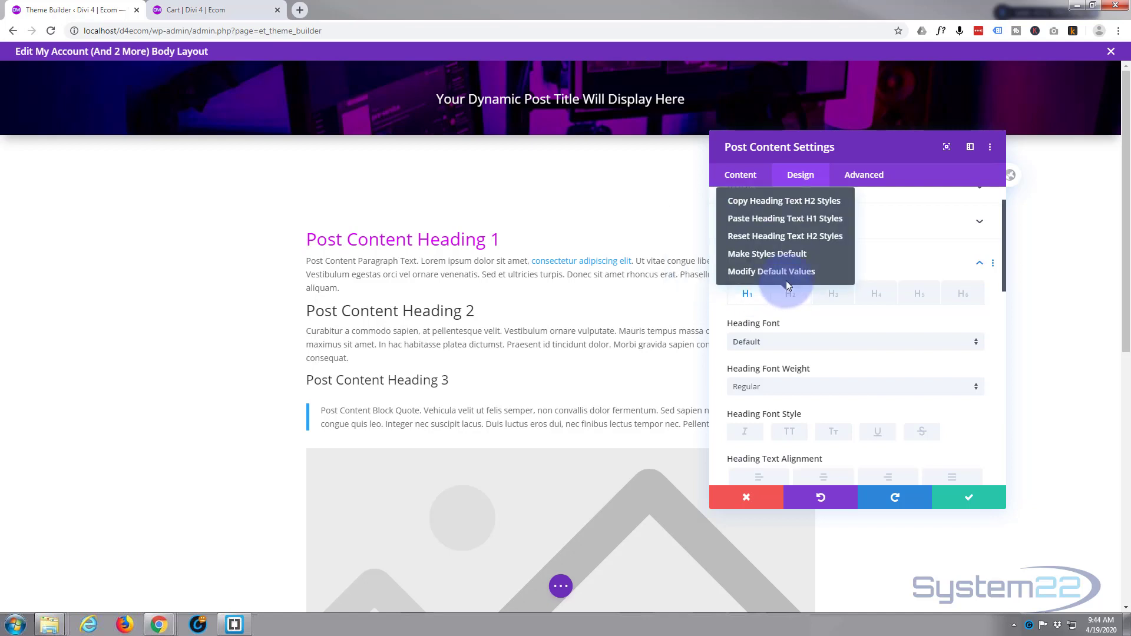
left_click(784, 219)
right_click(831, 297)
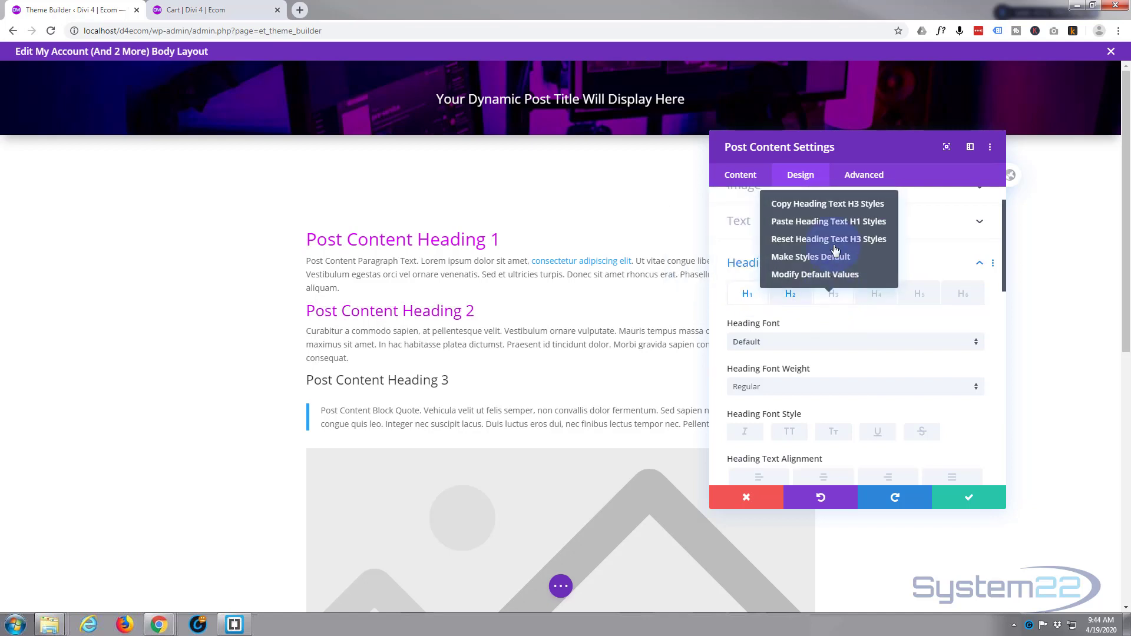
left_click(833, 224)
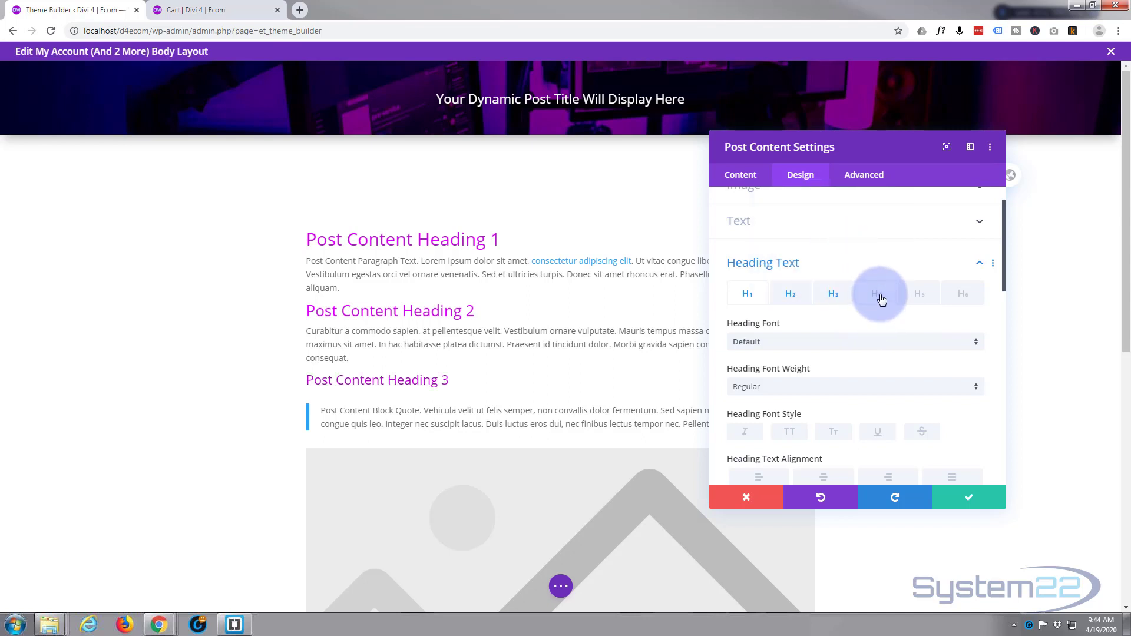
right_click(882, 300)
left_click(883, 222)
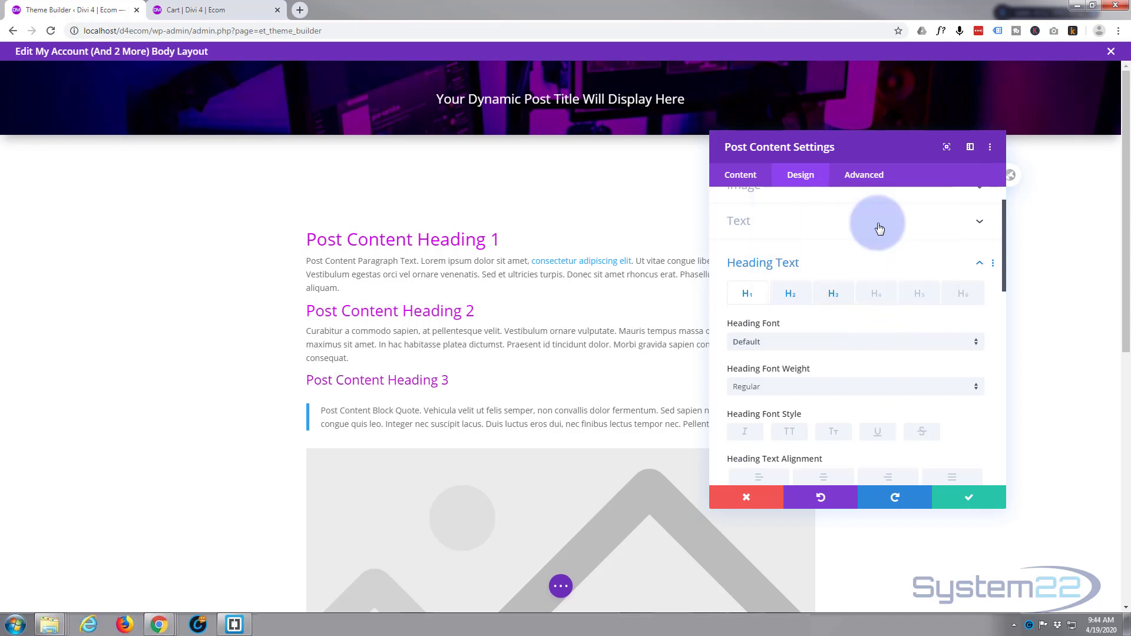
right_click(918, 301)
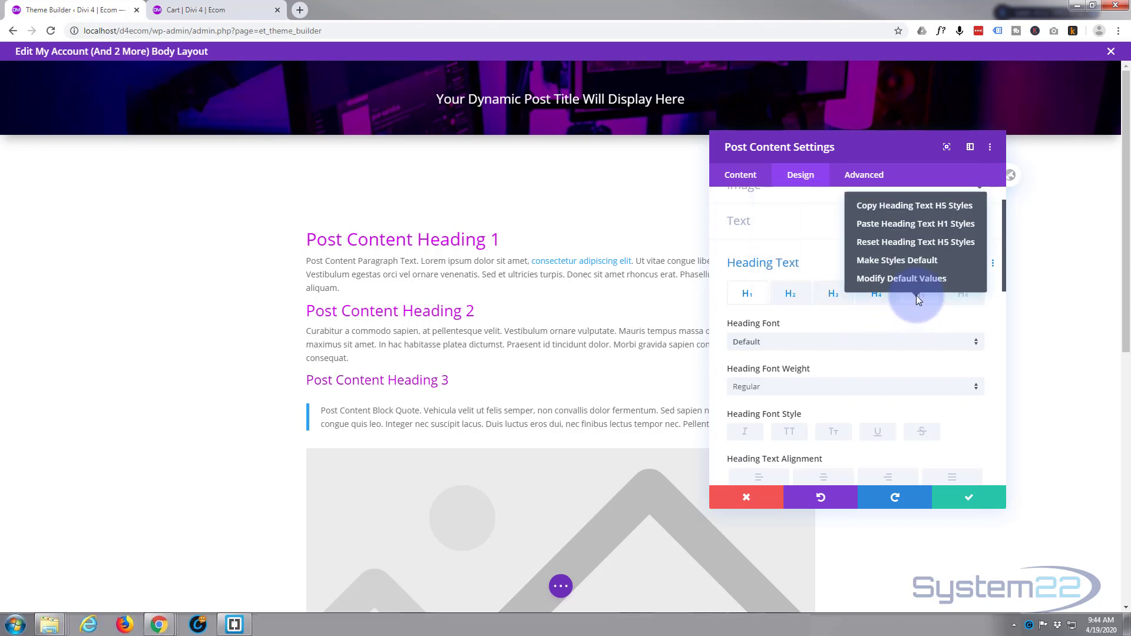
left_click(908, 223)
right_click(955, 298)
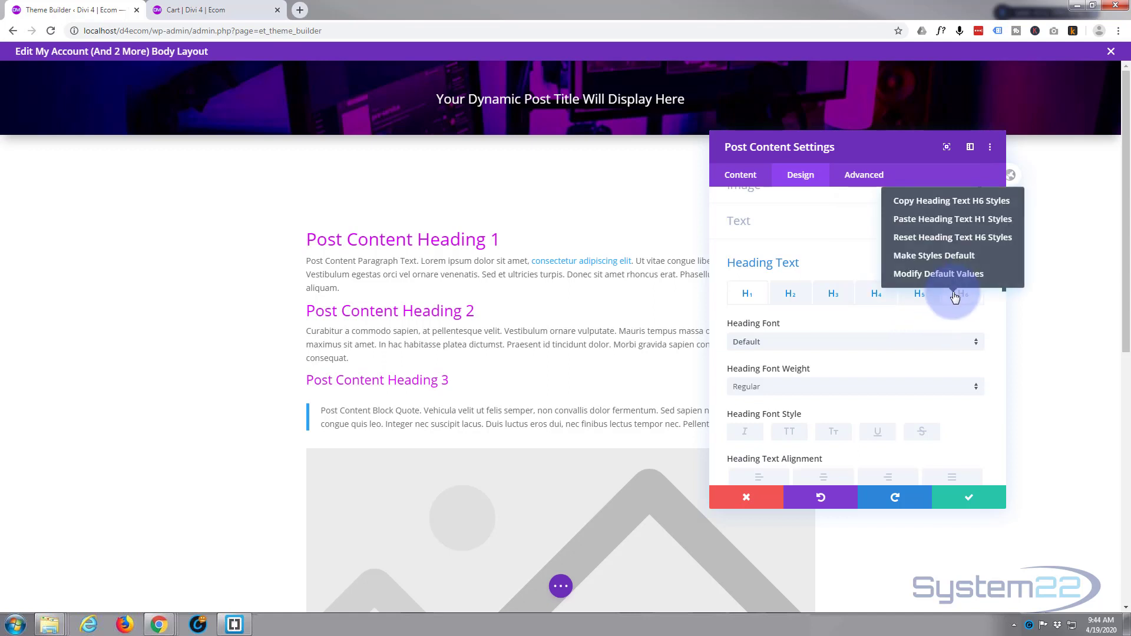
left_click(939, 223)
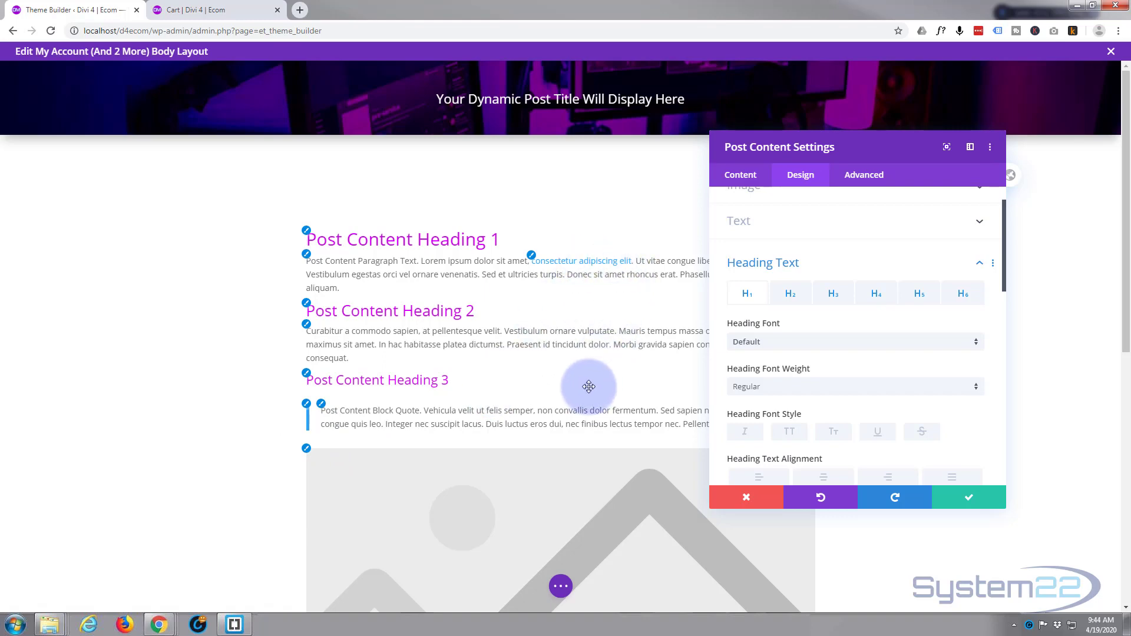
In the Customizer's Typography settings, set Body Link Color to #cd00ed and publish
scroll(589, 387, "down", 7)
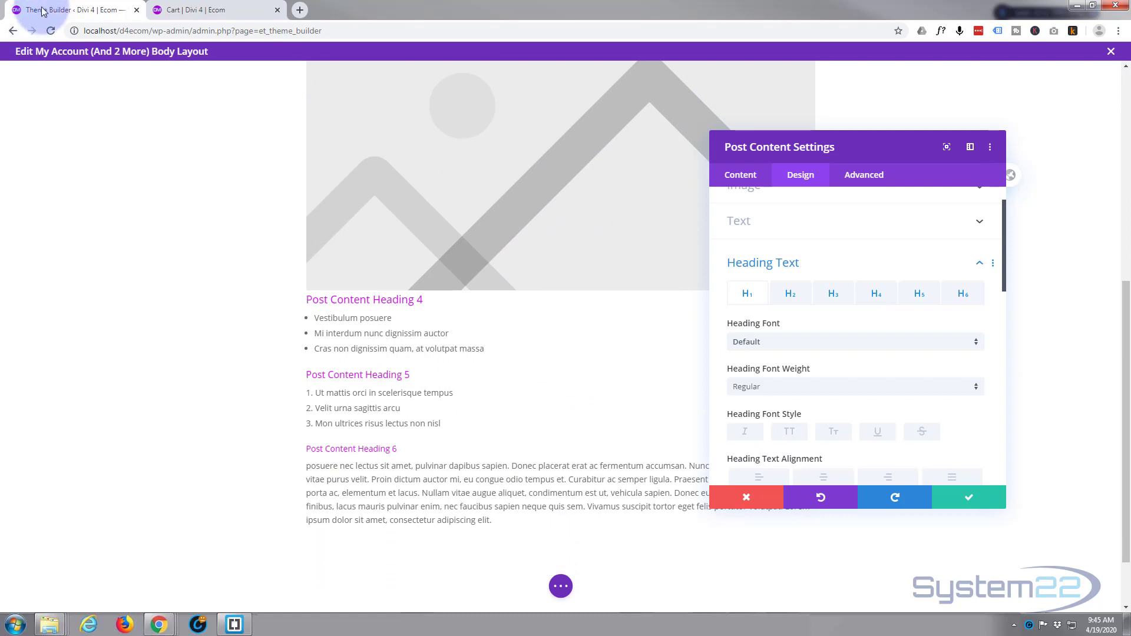
left_click(199, 11)
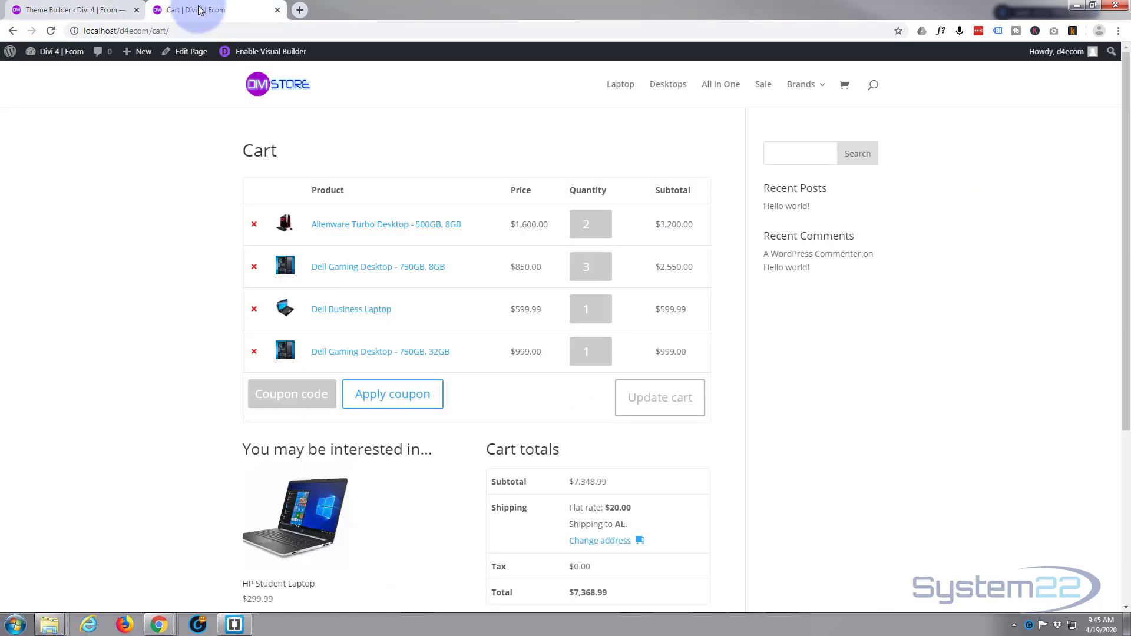
mouse_move(30, 58)
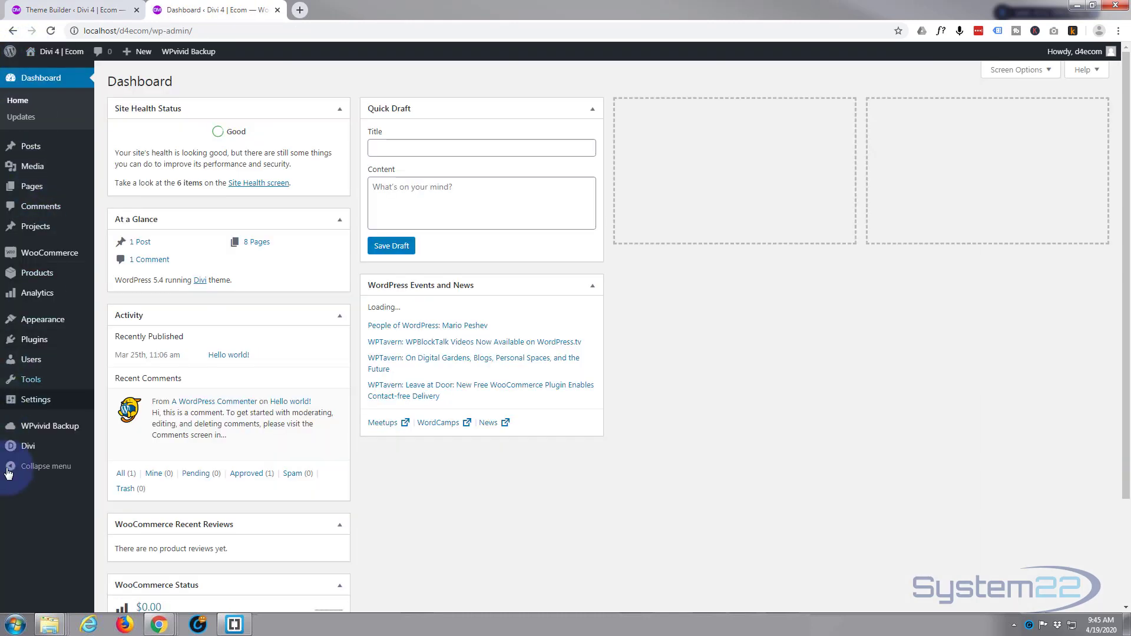
mouse_move(28, 446)
left_click(121, 486)
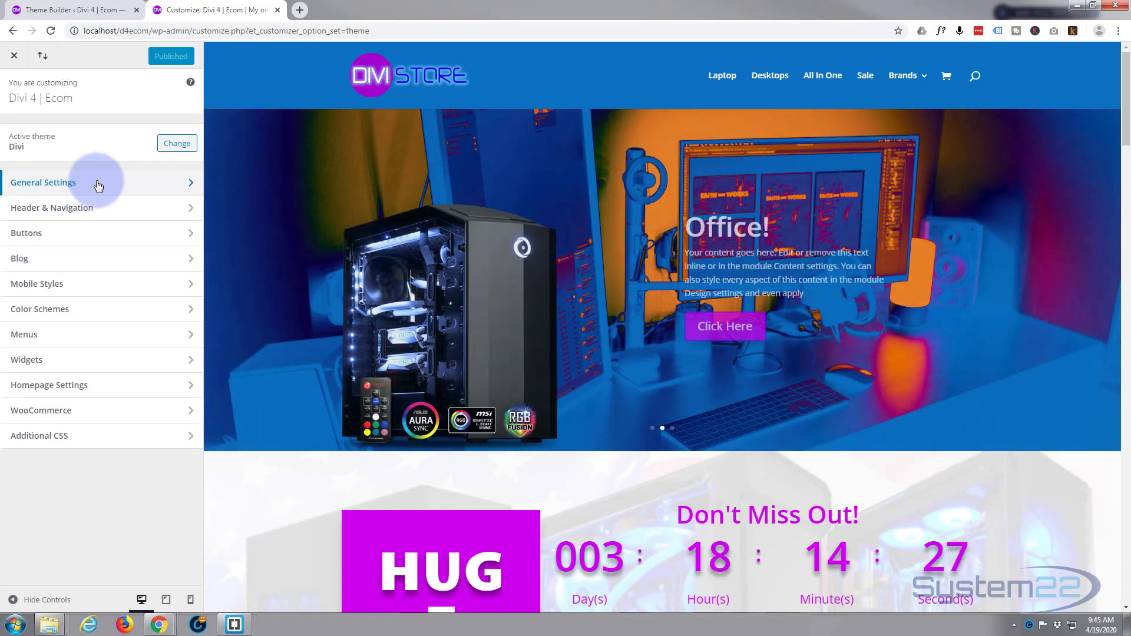
left_click(97, 184)
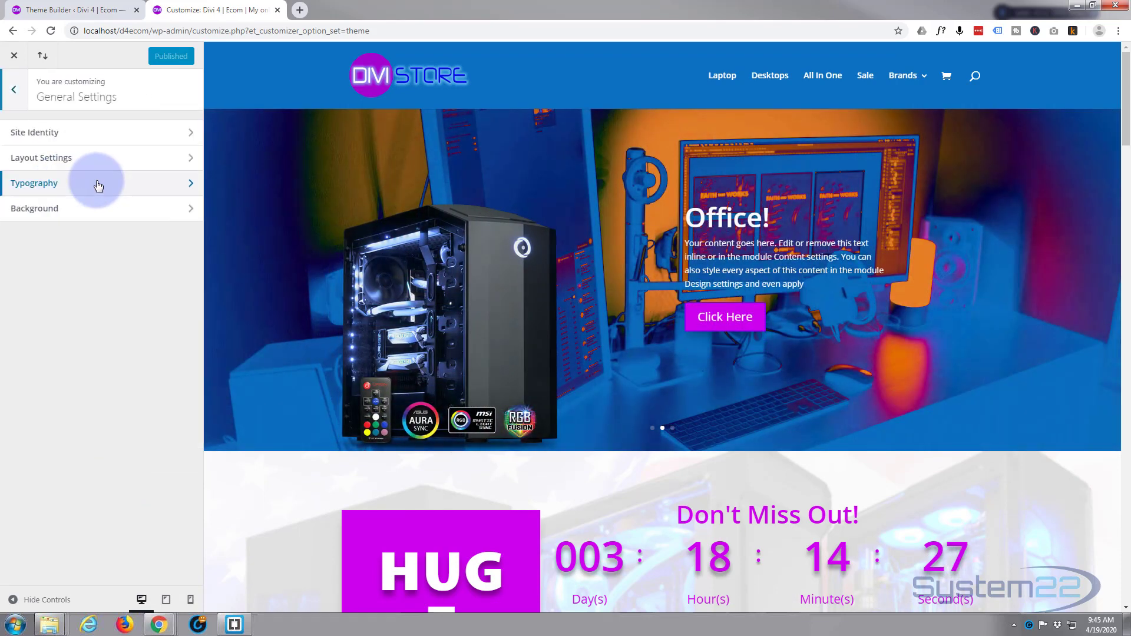
left_click(98, 185)
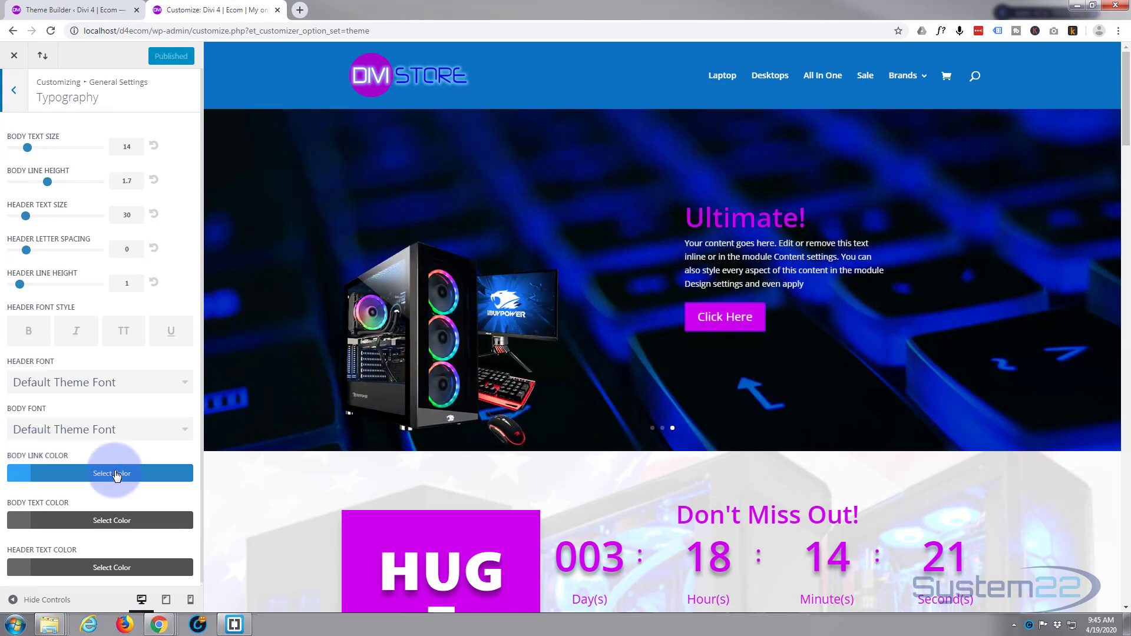
left_click(116, 475)
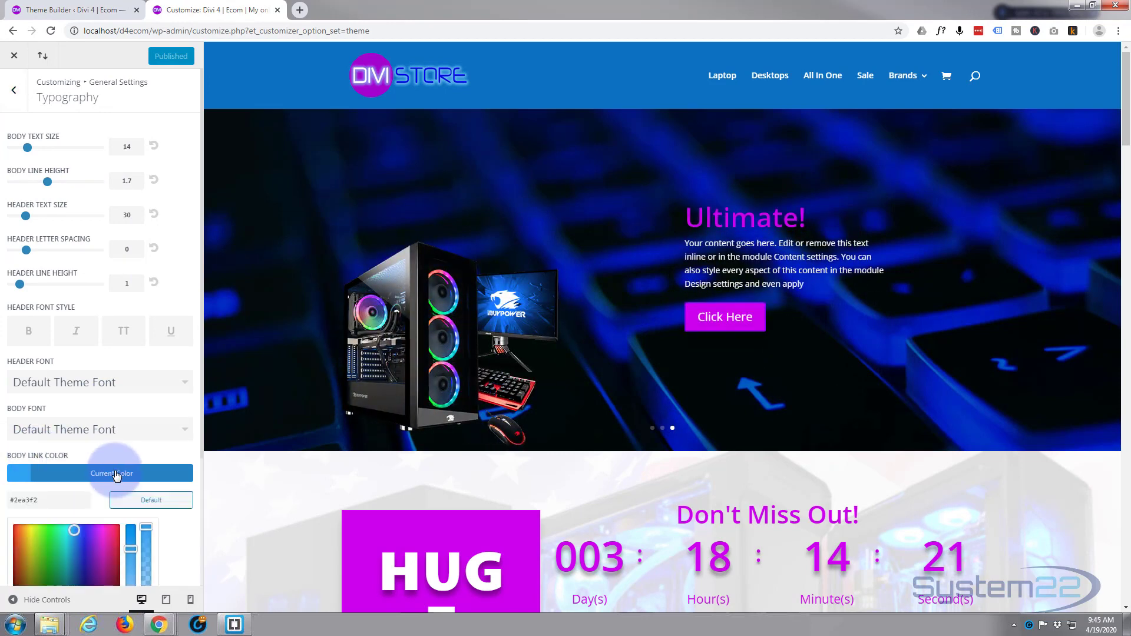
left_click_drag(53, 499, 5, 500)
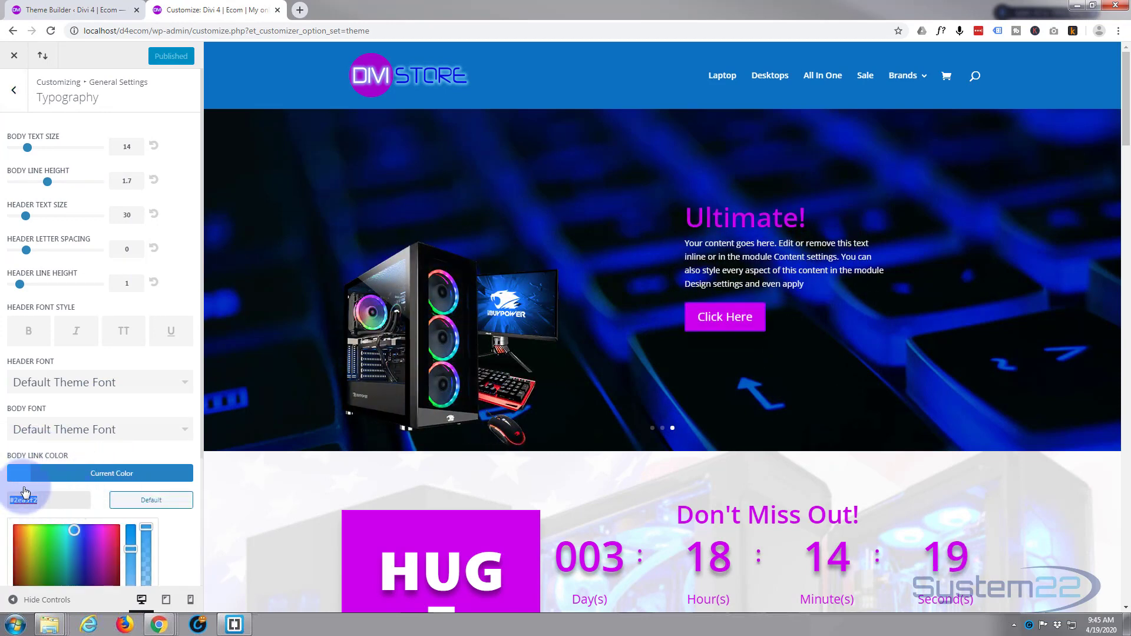
type("#cd00ed")
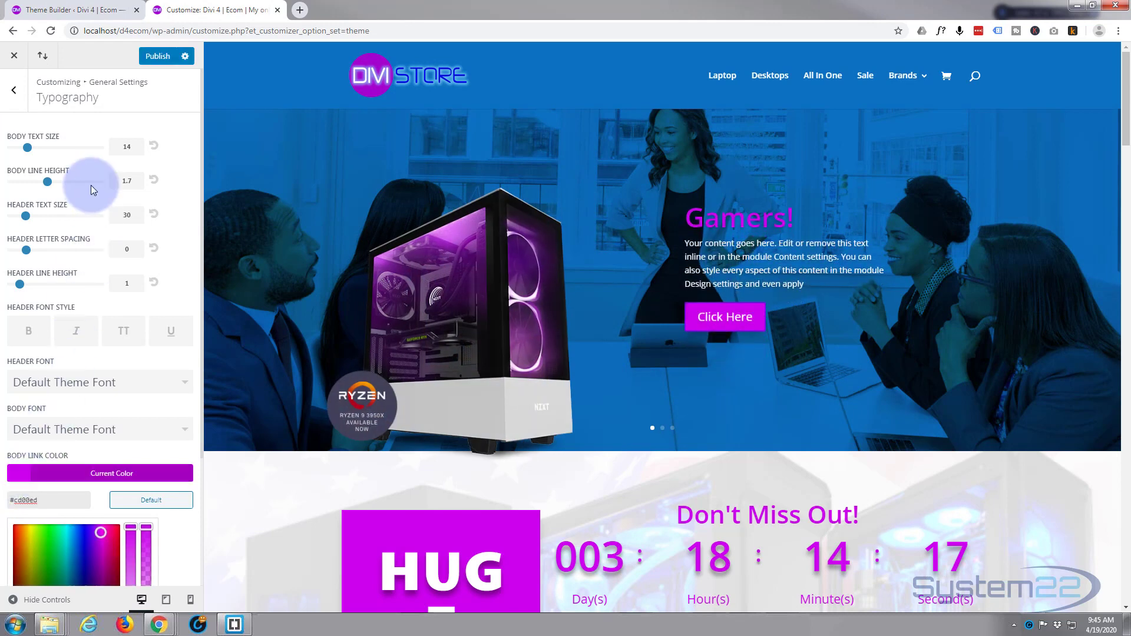
left_click(166, 57)
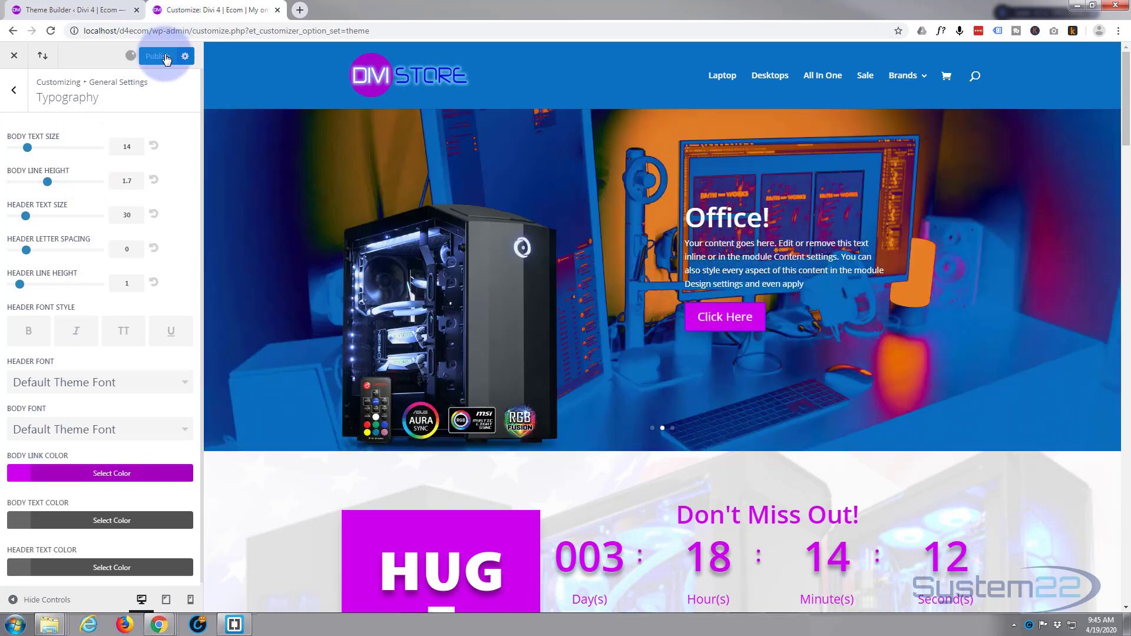
Save the Post Content module settings, then review the store preview in the Customizer
left_click(76, 10)
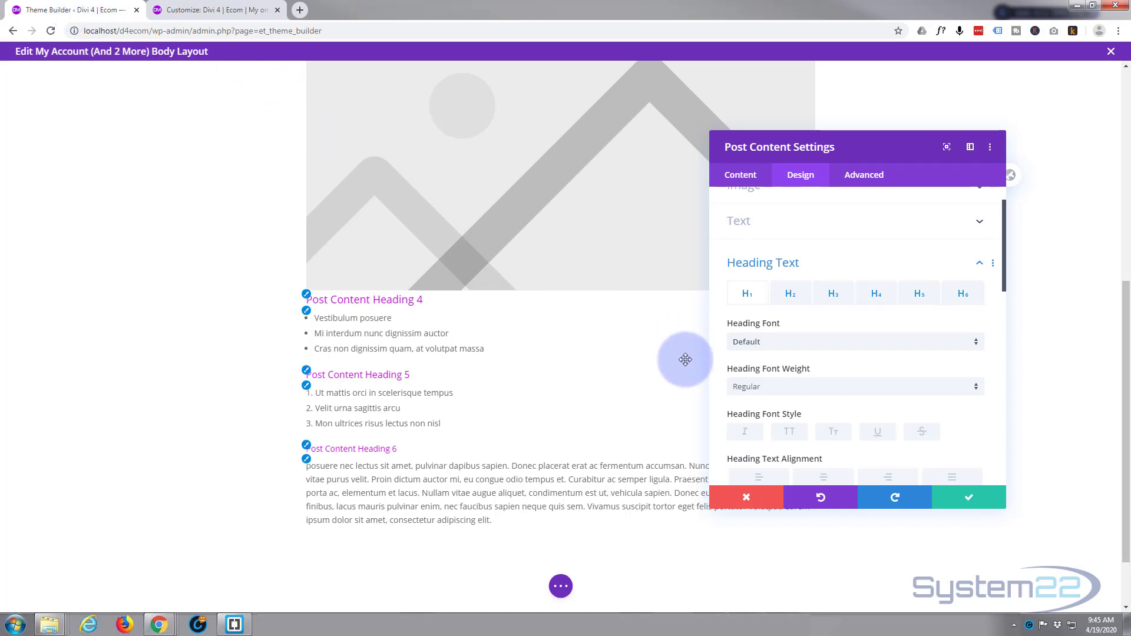
scroll(620, 371, "up", 4)
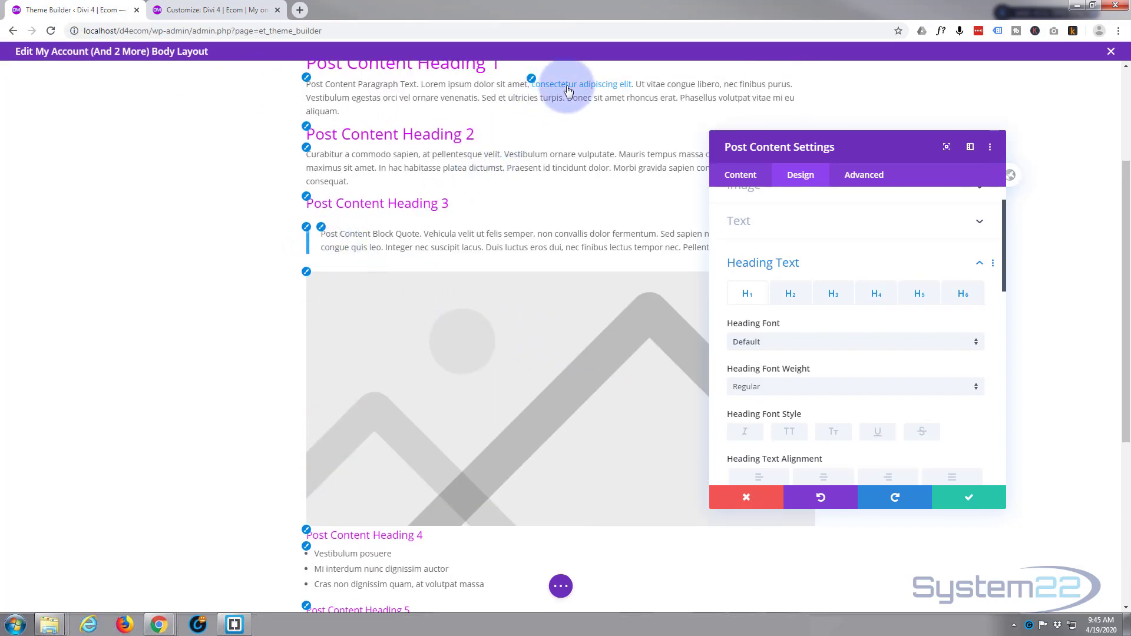
scroll(585, 155, "down", 5)
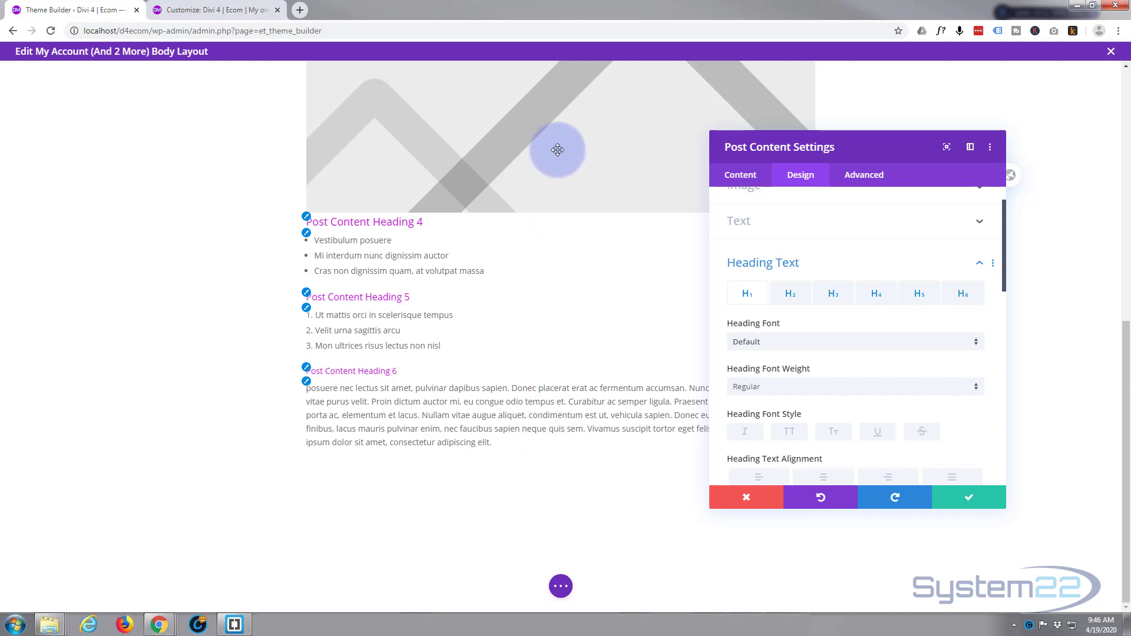
left_click(970, 499)
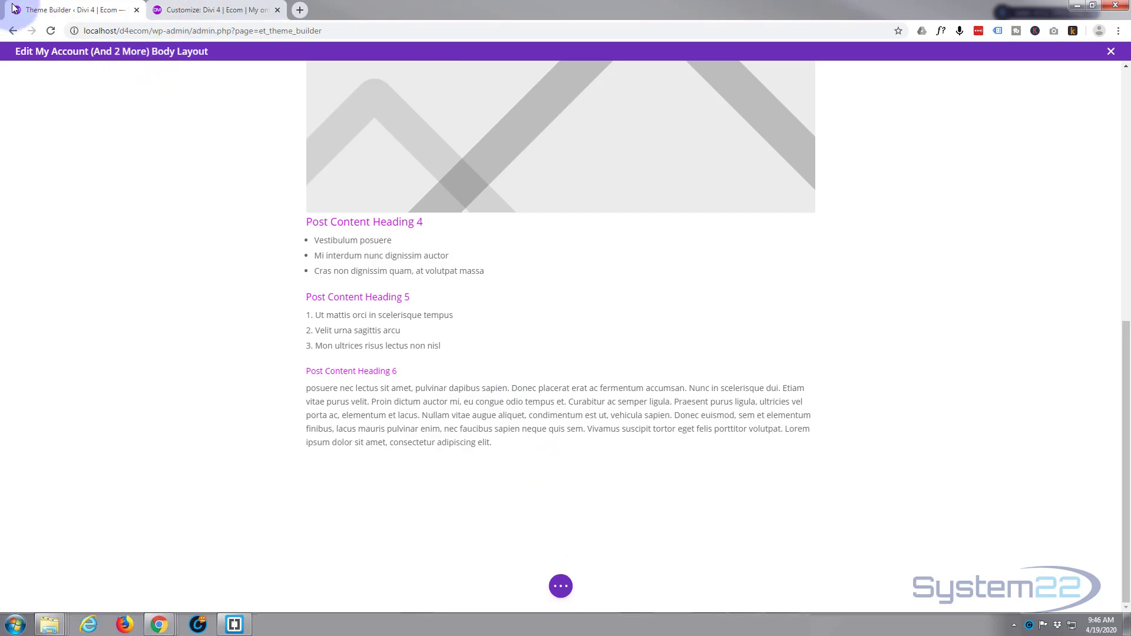
left_click(165, 11)
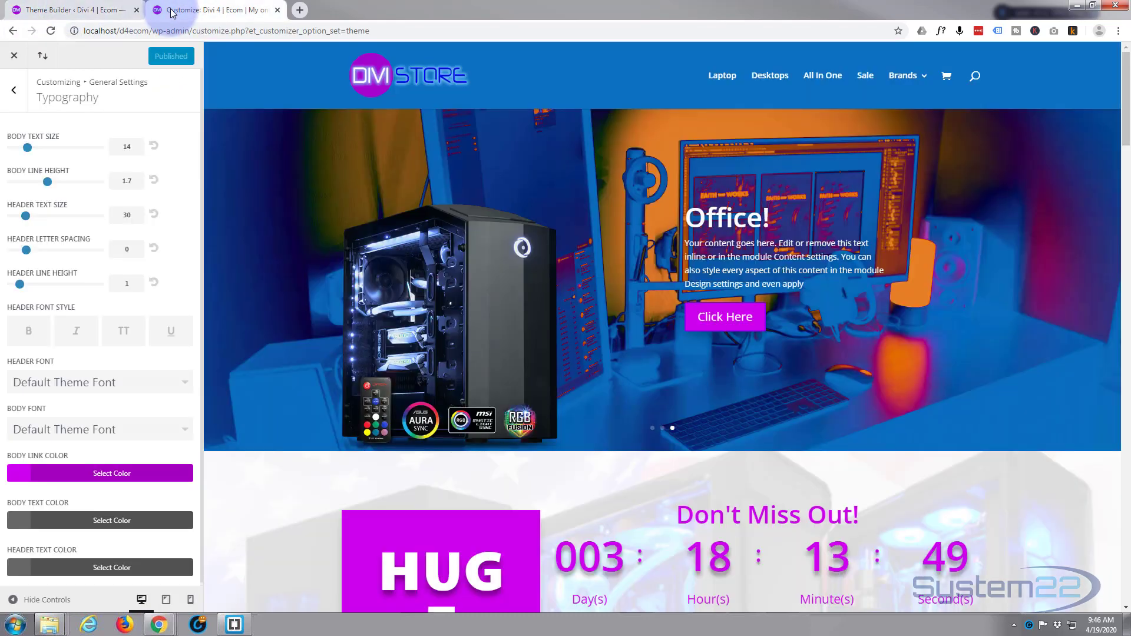
scroll(452, 300, "down", 15)
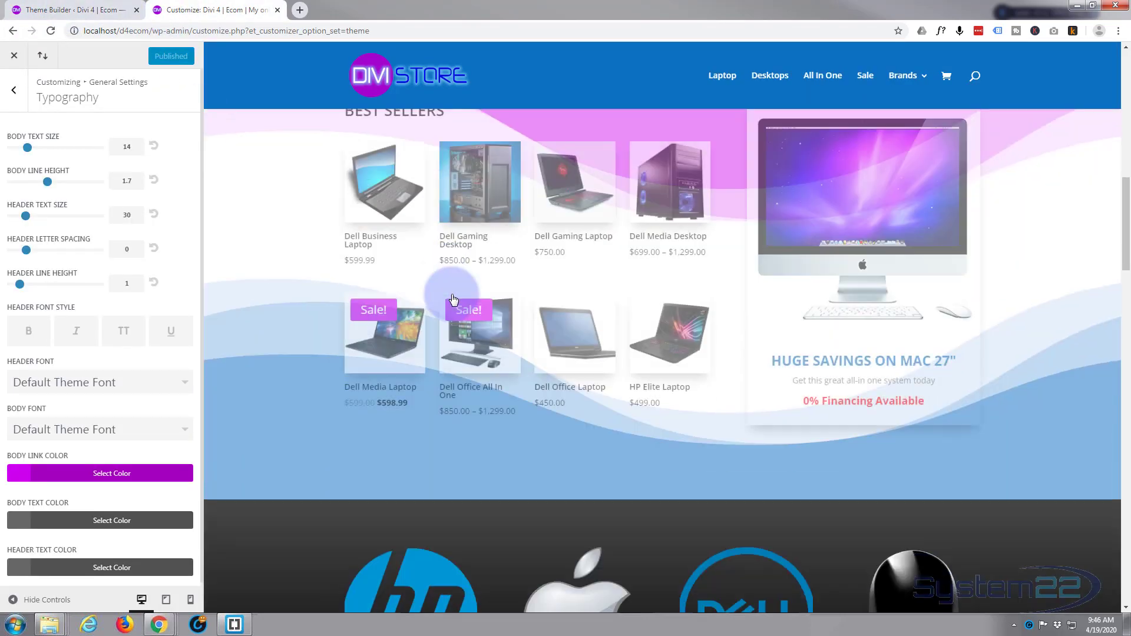
scroll(453, 300, "down", 10)
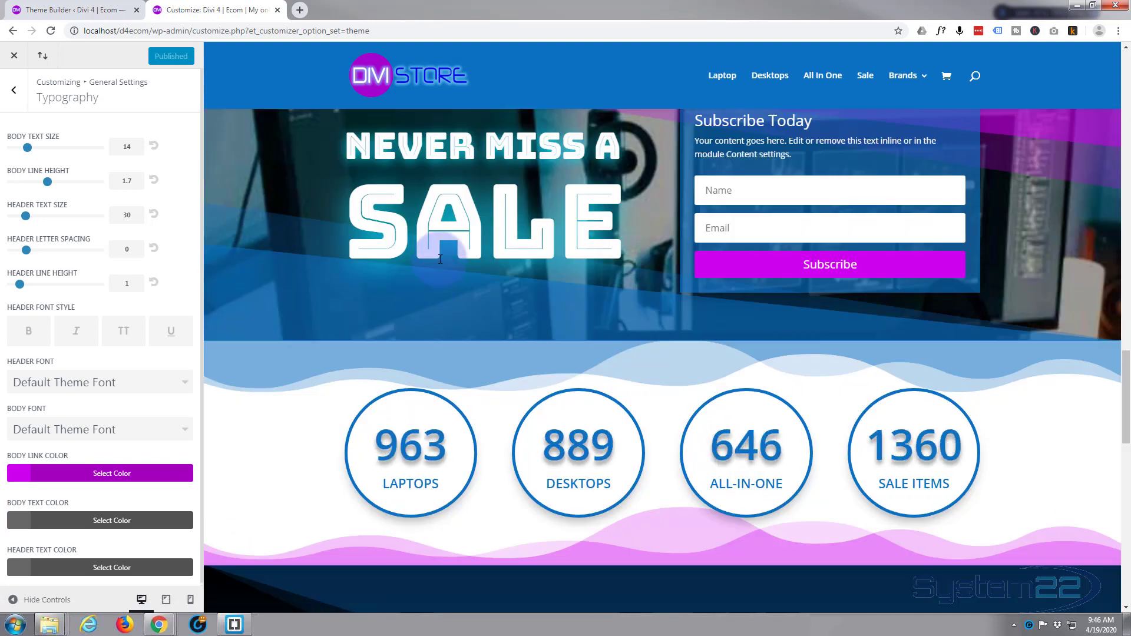
scroll(530, 265, "up", 2)
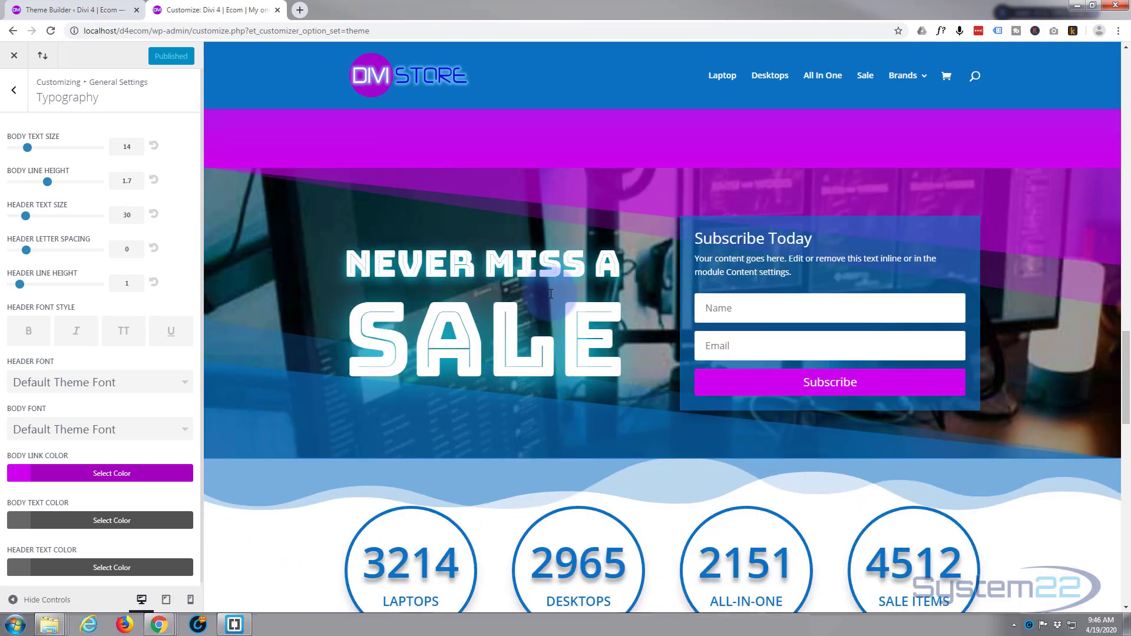
Insert the saved 'Never miss' library section below the Post Content in the body layout
left_click(73, 11)
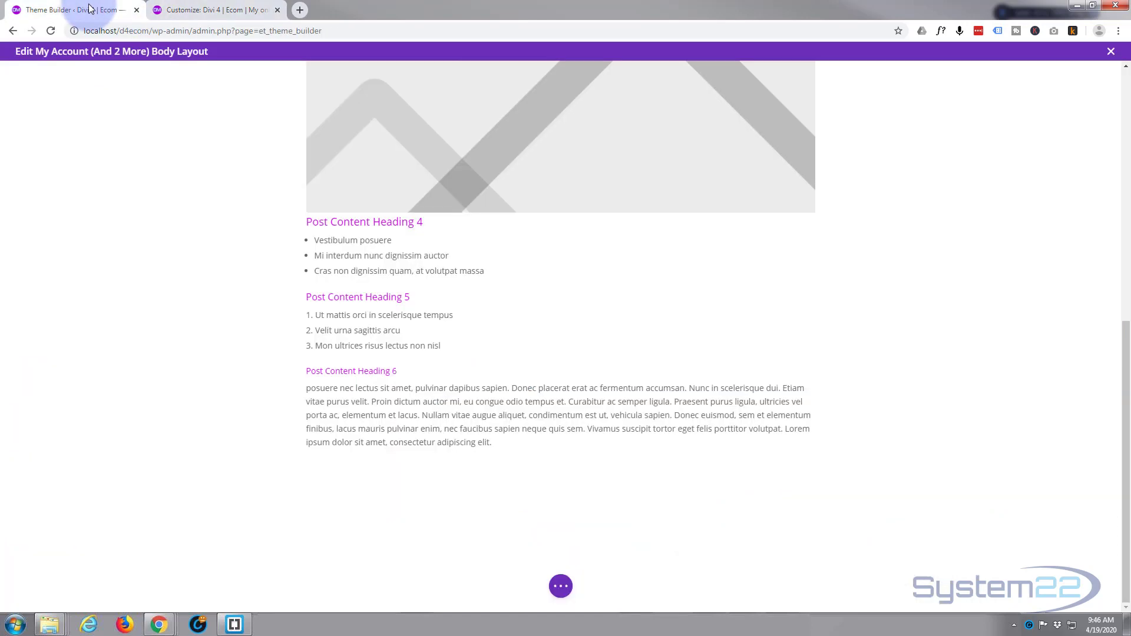
mouse_move(560, 542)
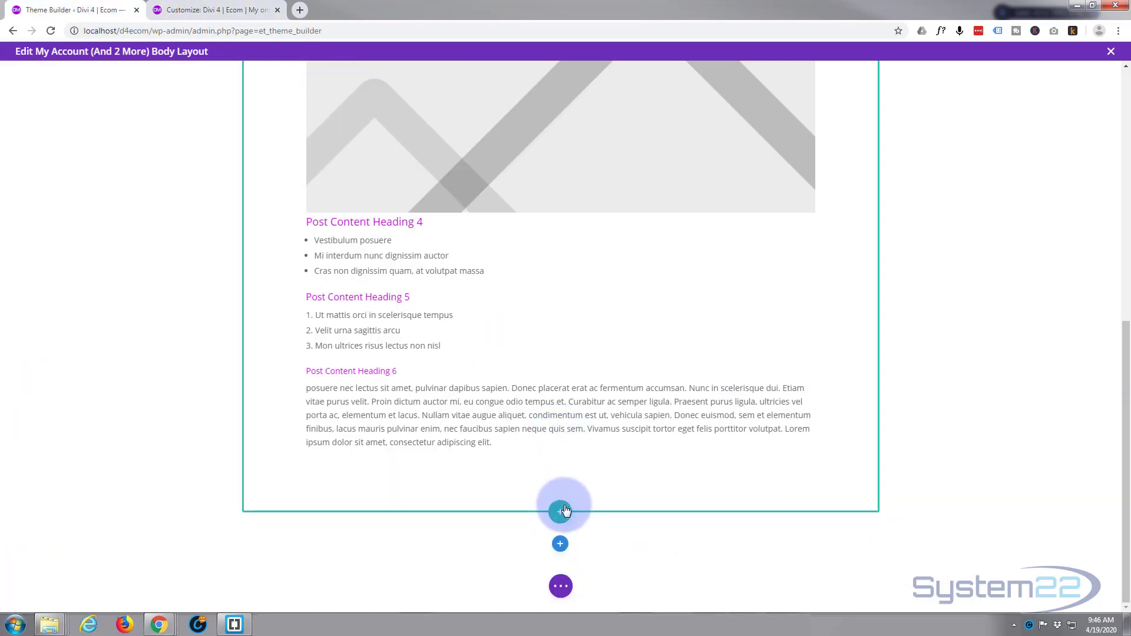
left_click(561, 548)
left_click(591, 466)
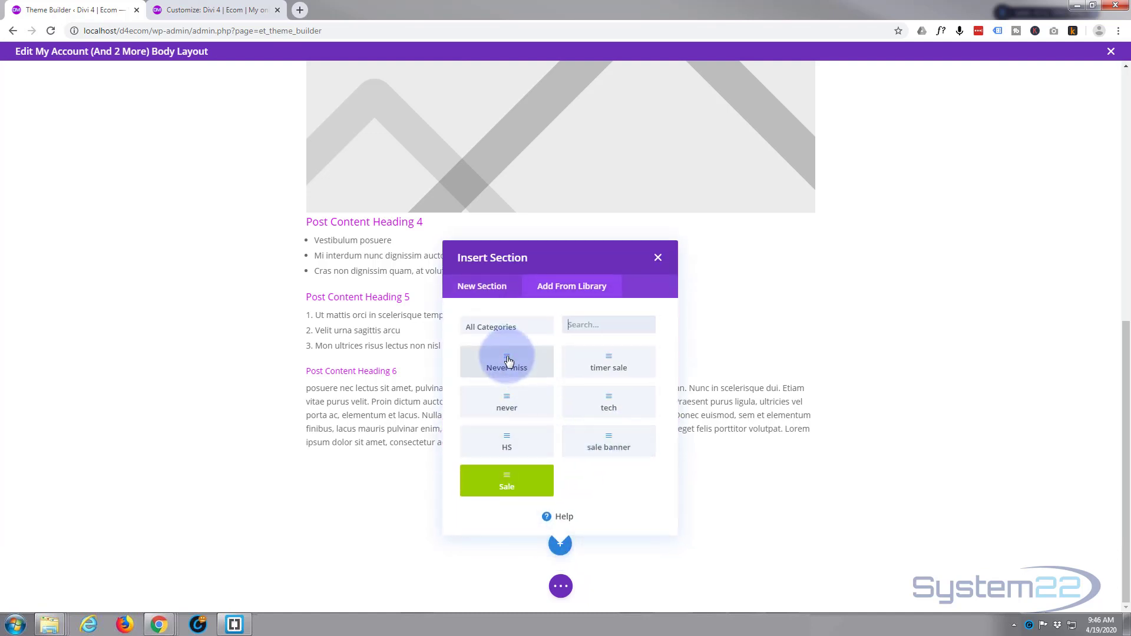
left_click(507, 361)
scroll(548, 304, "down", 3)
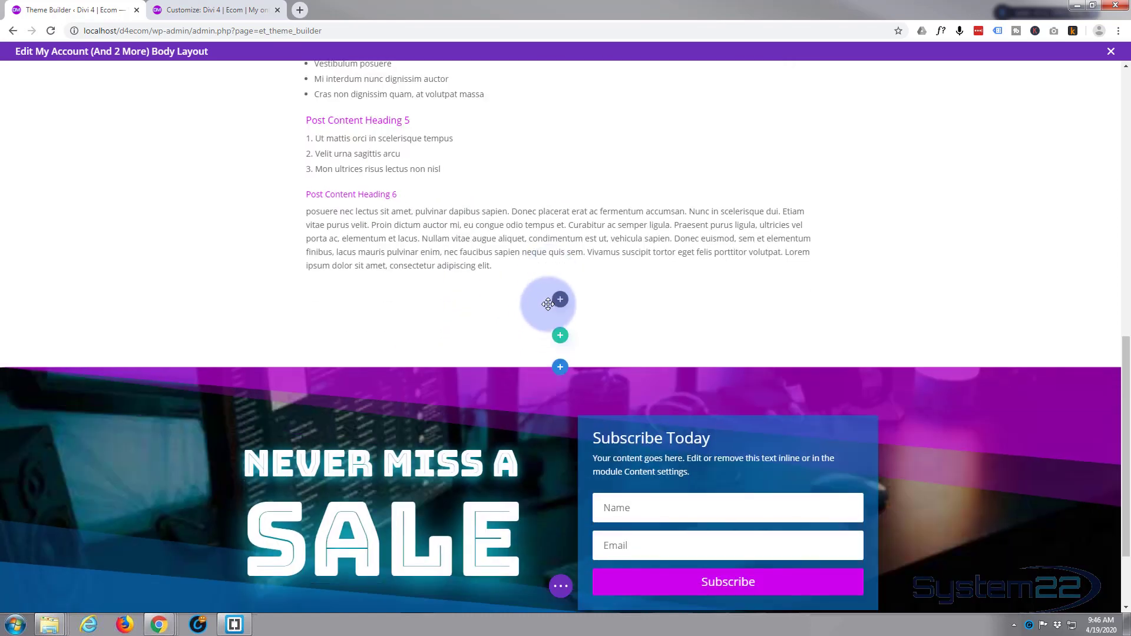
scroll(548, 305, "down", 2)
scroll(550, 306, "up", 15)
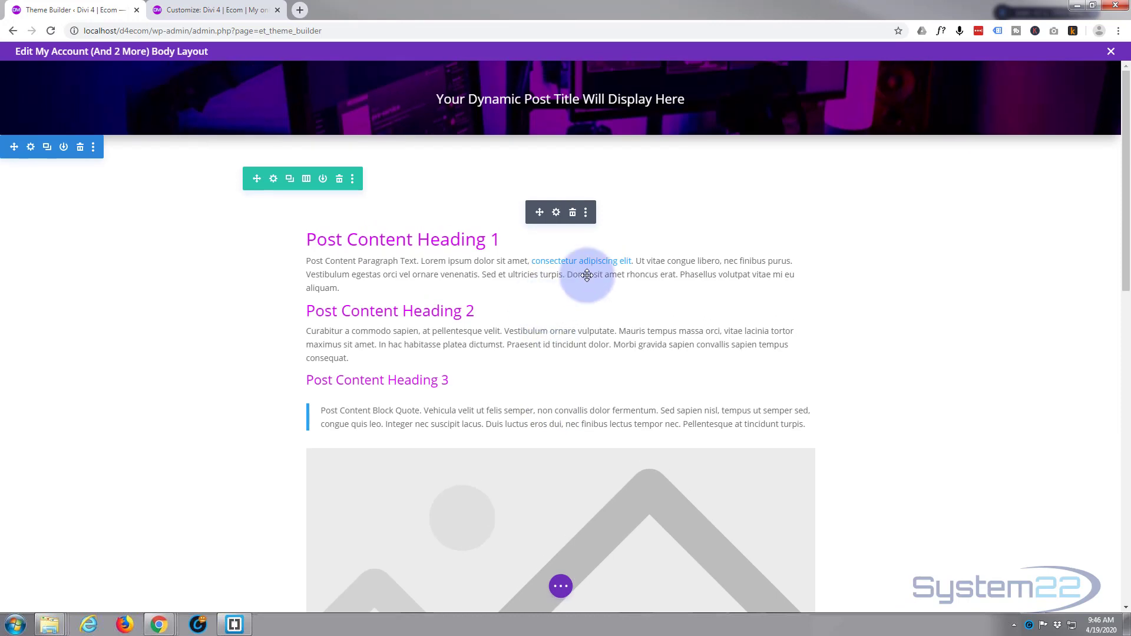
scroll(170, 399, "down", 2)
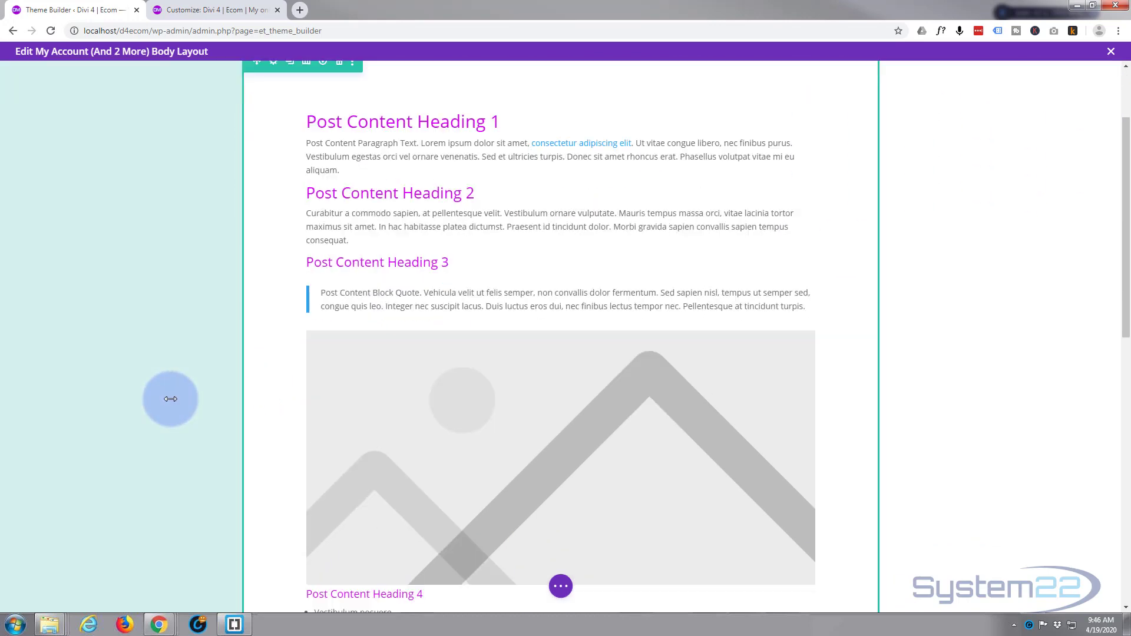
scroll(171, 399, "up", 2)
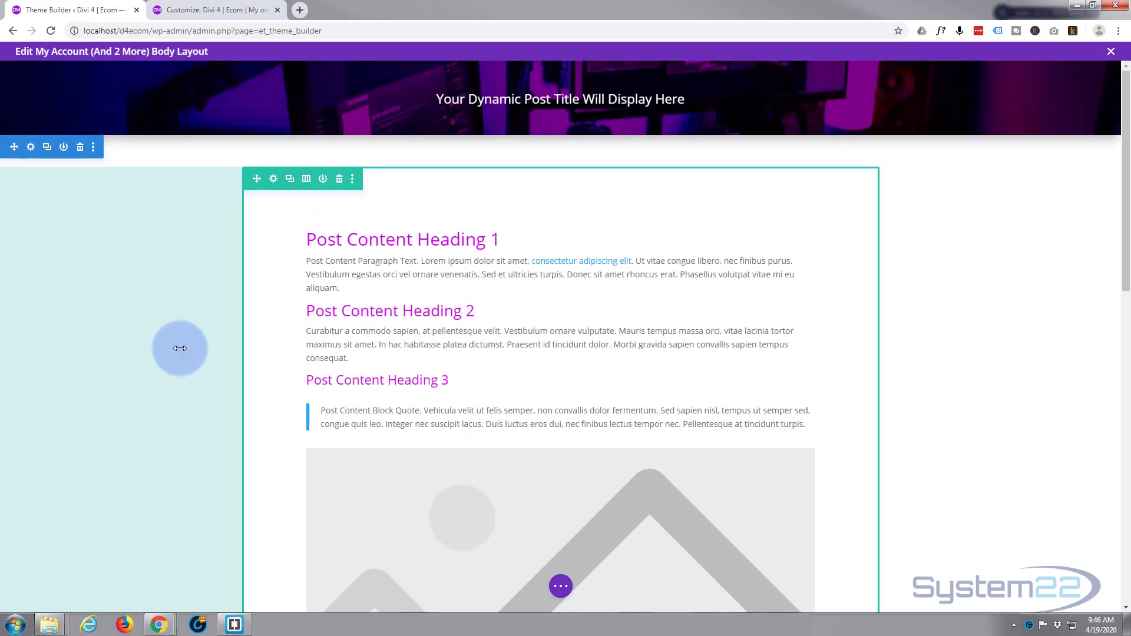
mouse_move(32, 151)
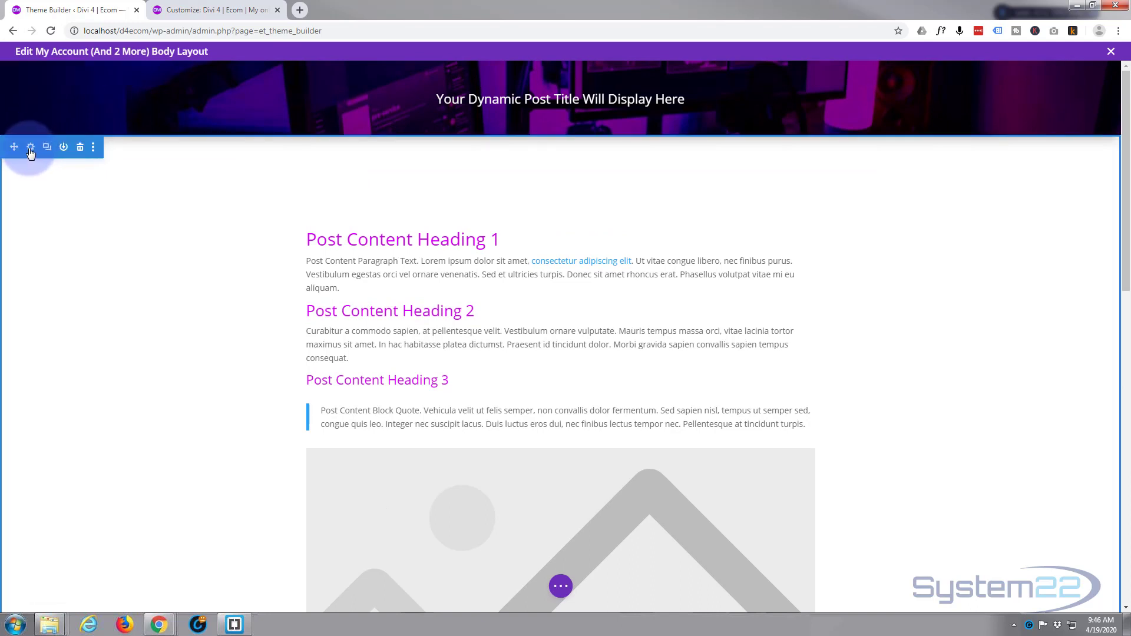
Give the body section a slanted top divider
left_click(30, 150)
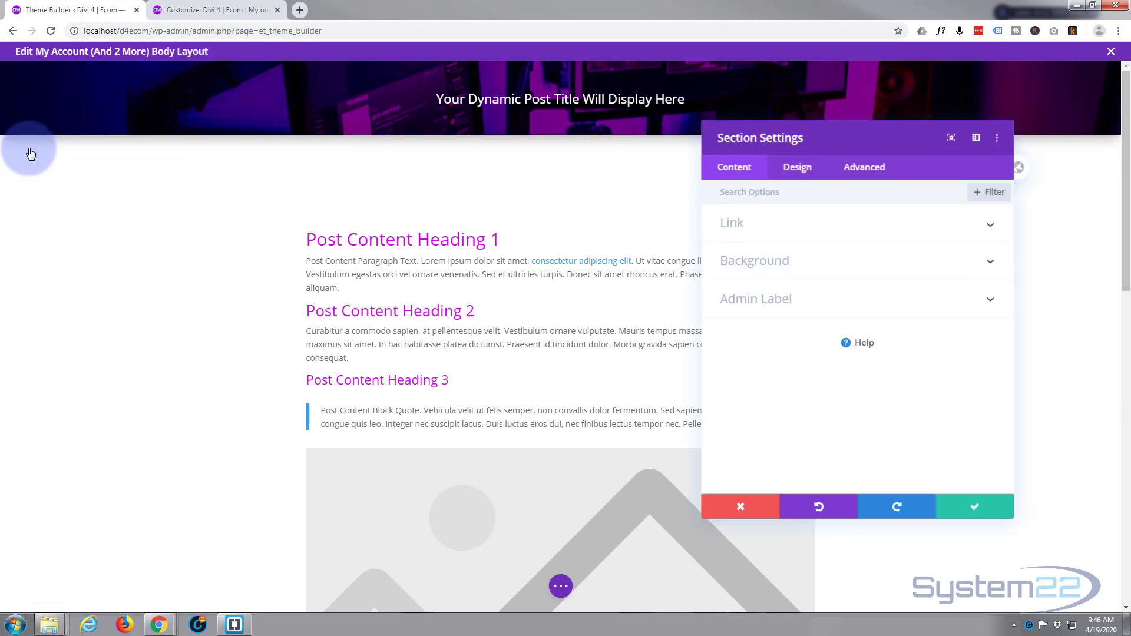
left_click(811, 177)
left_click(877, 266)
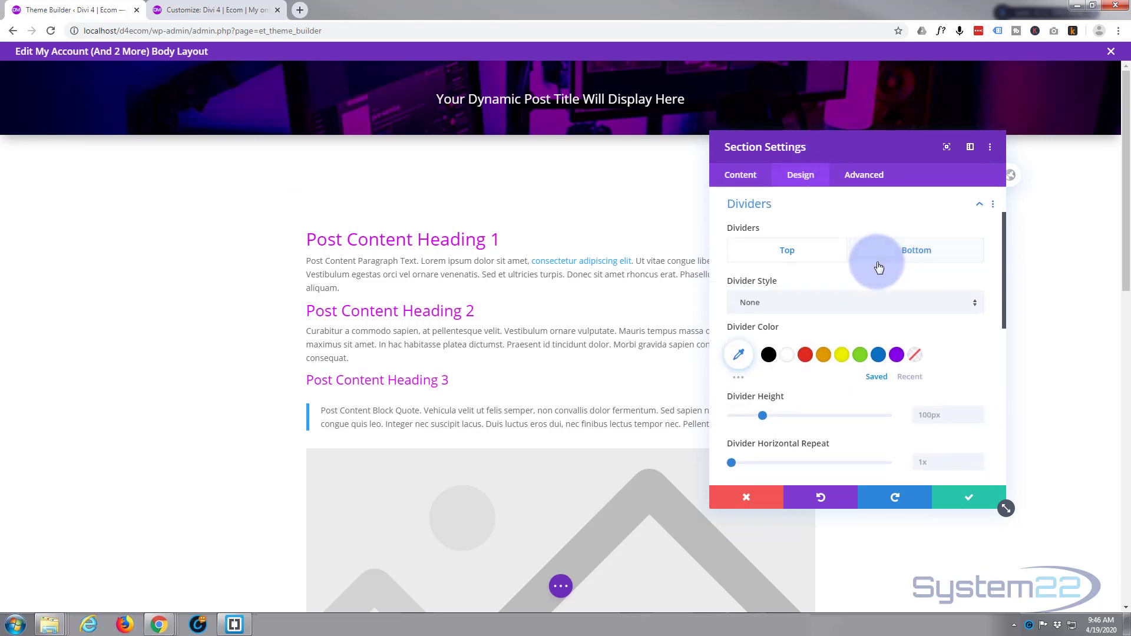
left_click(800, 257)
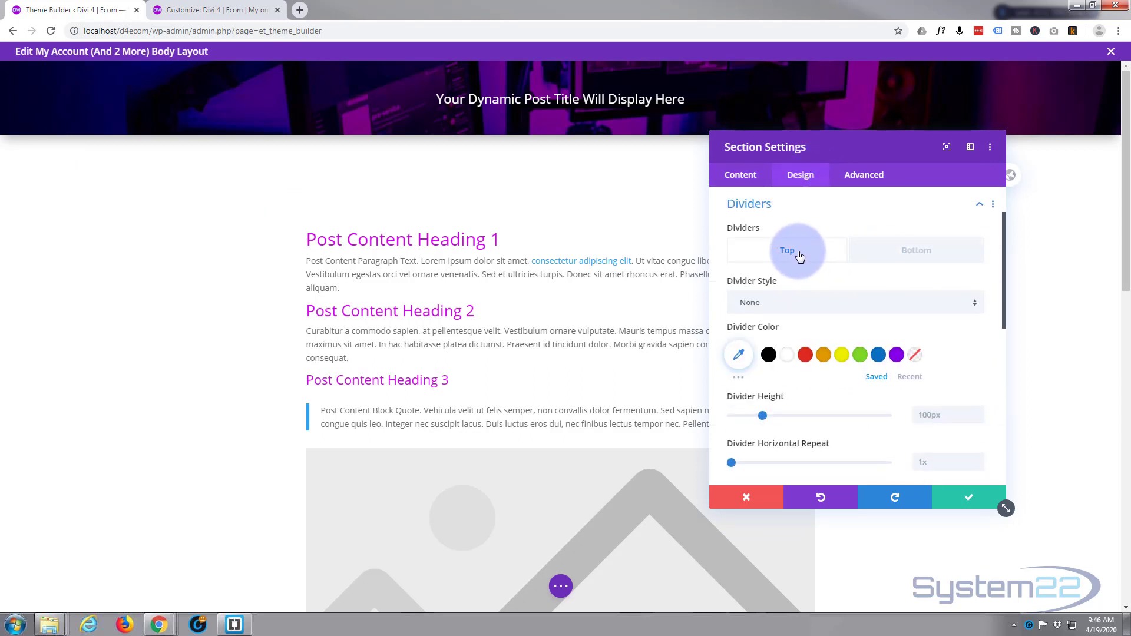
left_click(814, 304)
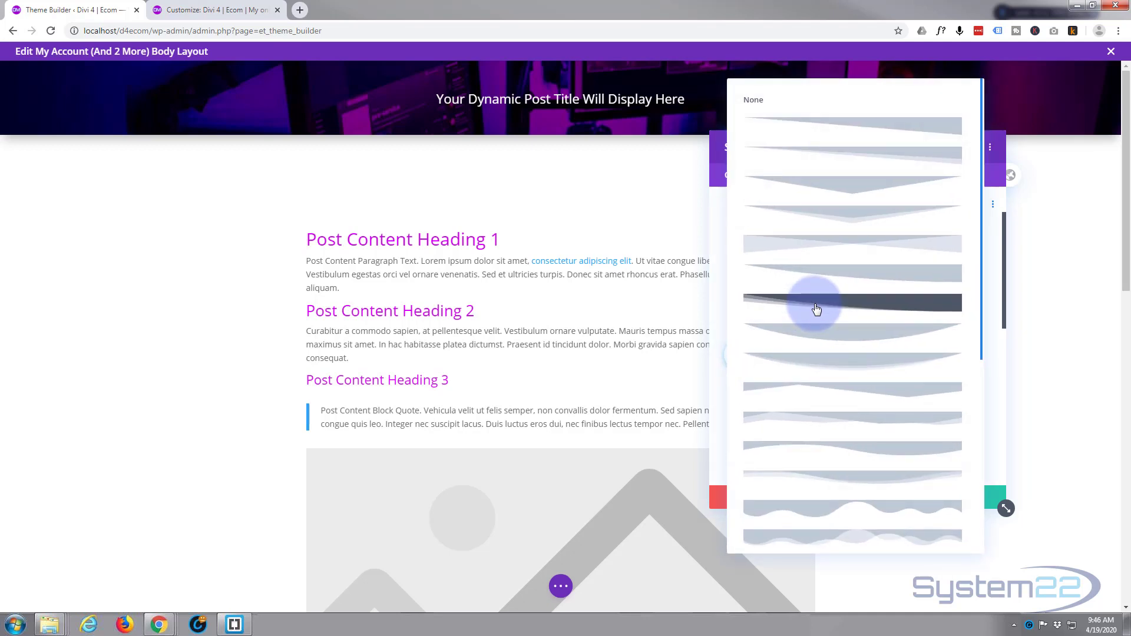
left_click(874, 161)
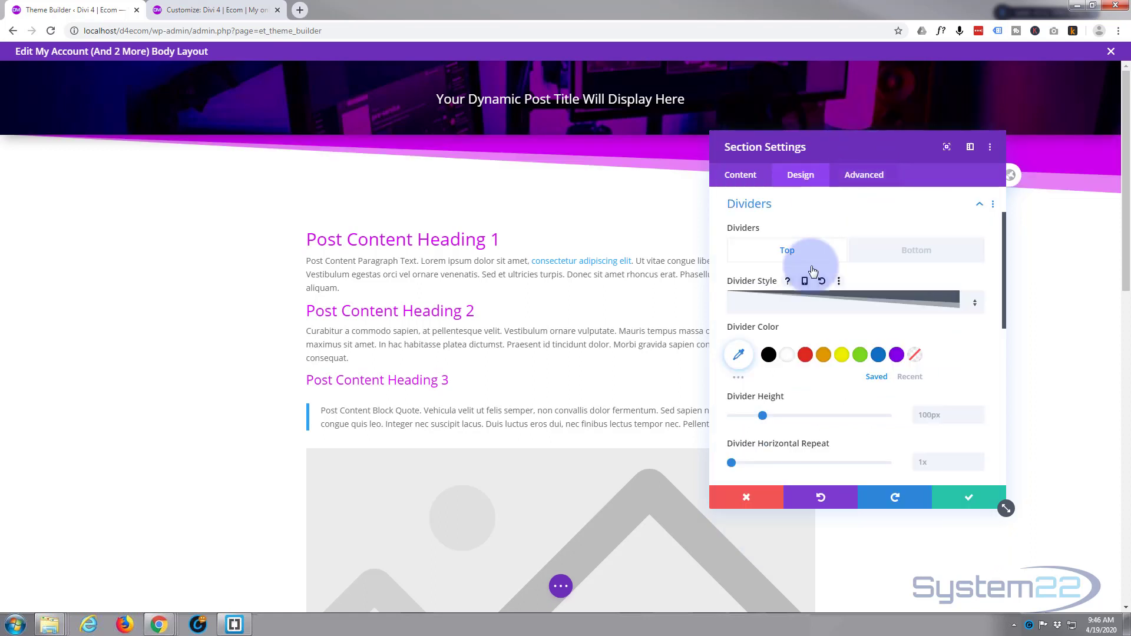
Set the top divider height to 50% and its colour to translucent magenta #cd00ed
left_click(938, 413)
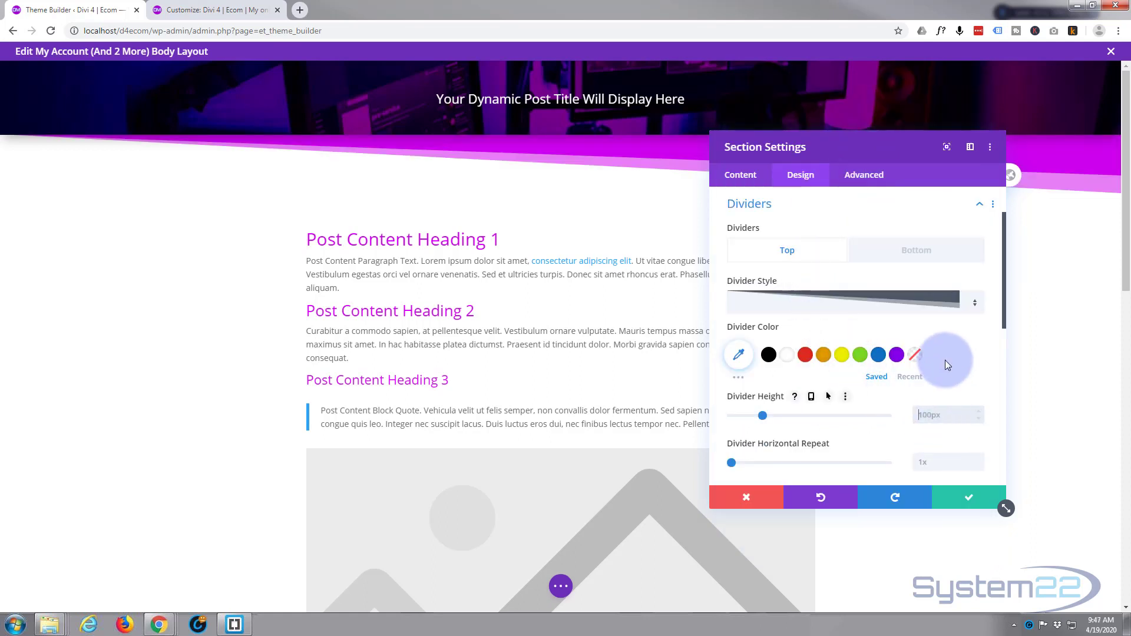
key("ctrl+a")
type("50%")
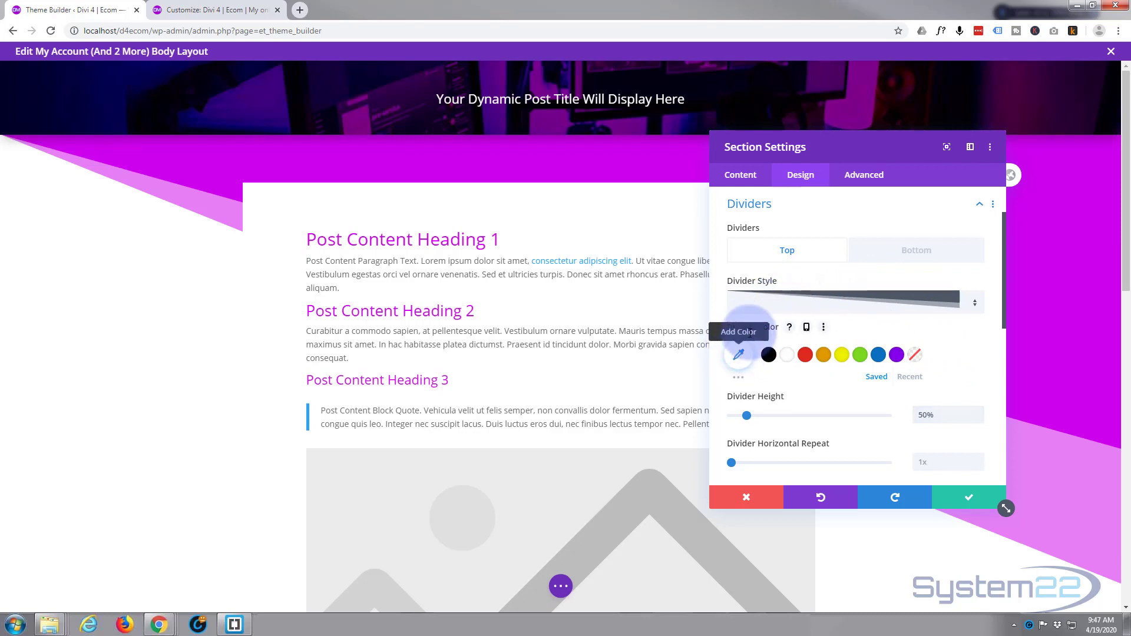
left_click(739, 354)
left_click(745, 356)
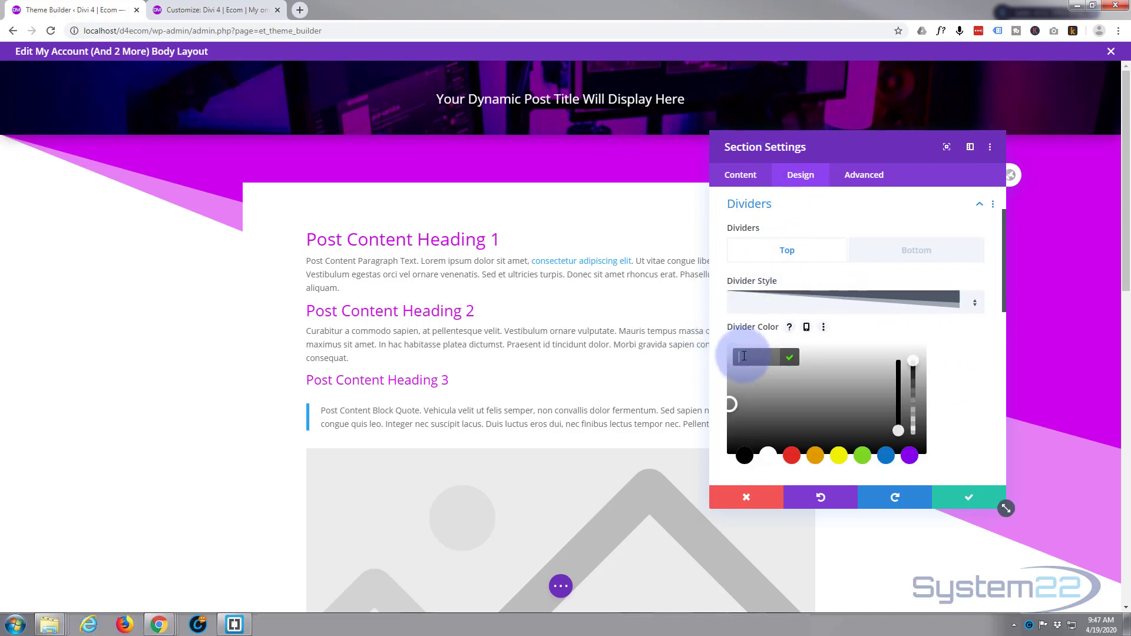
type("#cd00ed")
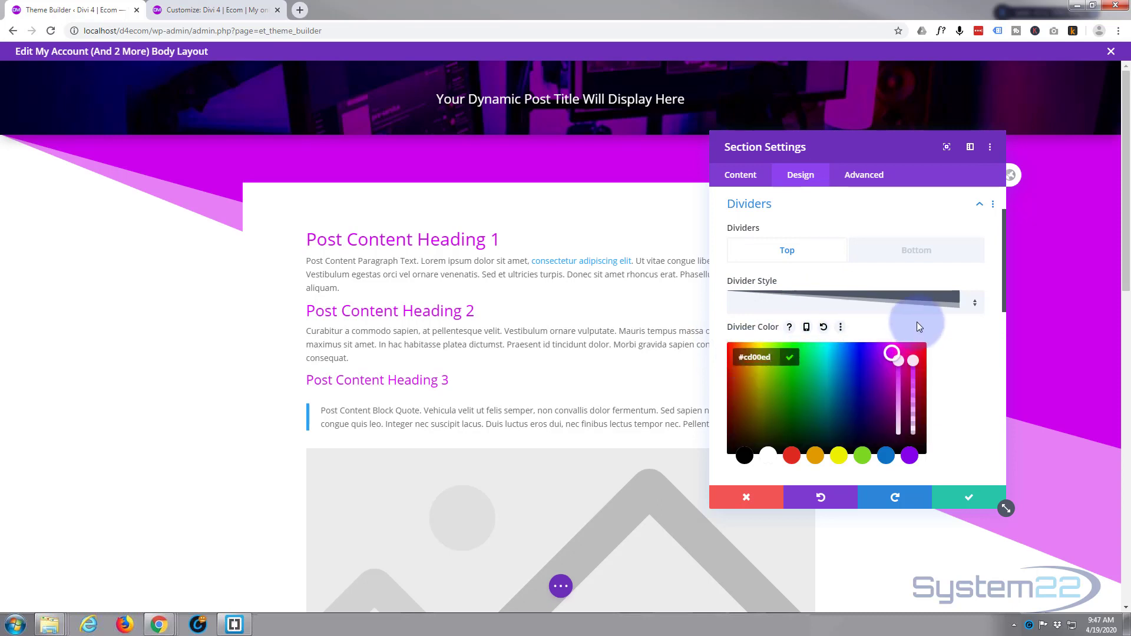
left_click(914, 362)
left_click_drag(916, 370, 913, 421)
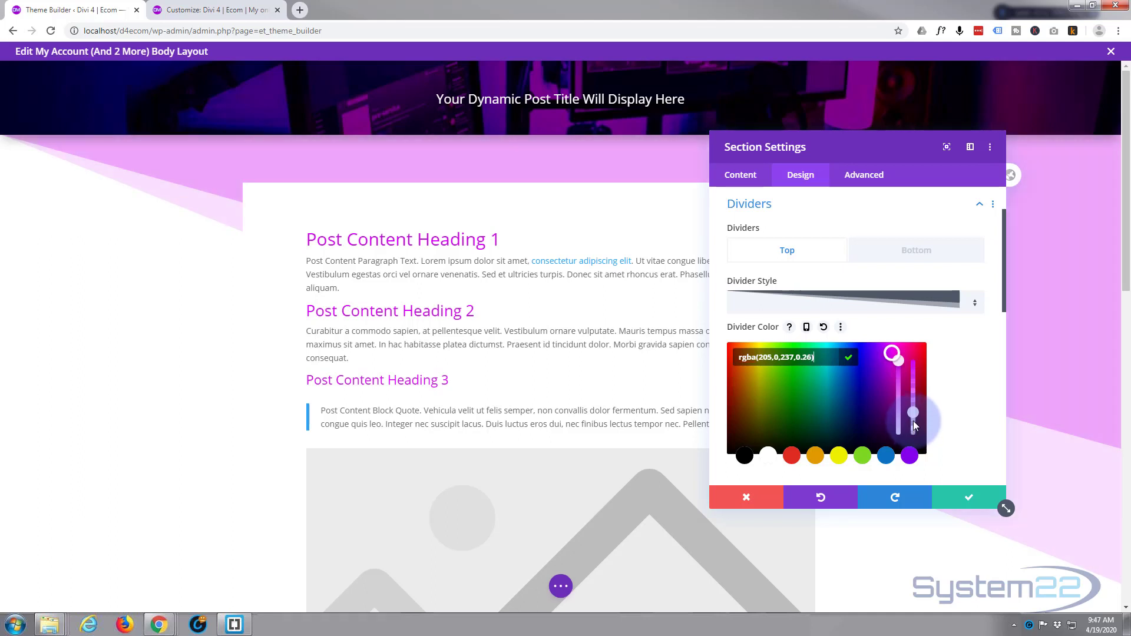
Give the bottom divider a sloped shape in semi-transparent magenta #cd00ed
left_click(900, 255)
scroll(156, 328, "down", 8)
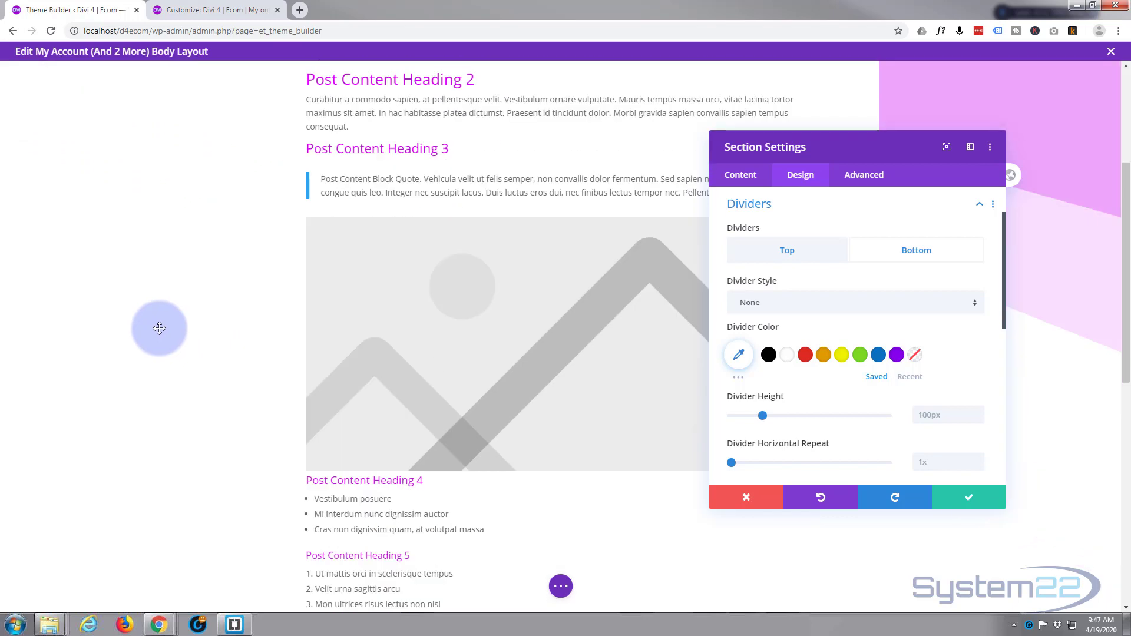
scroll(160, 328, "down", 1)
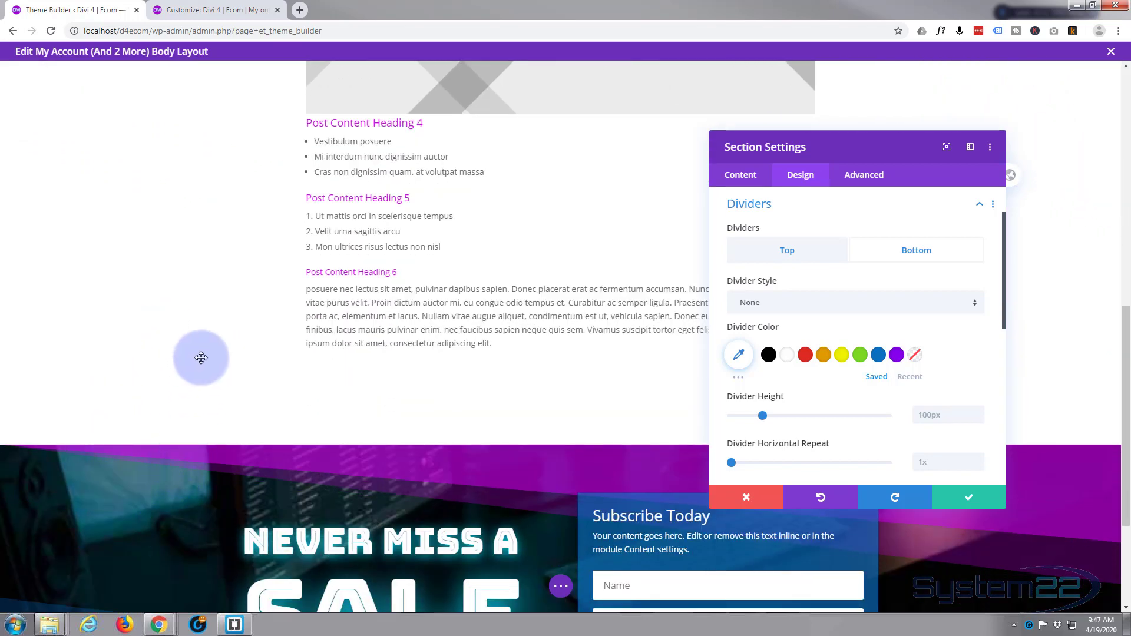
left_click(859, 303)
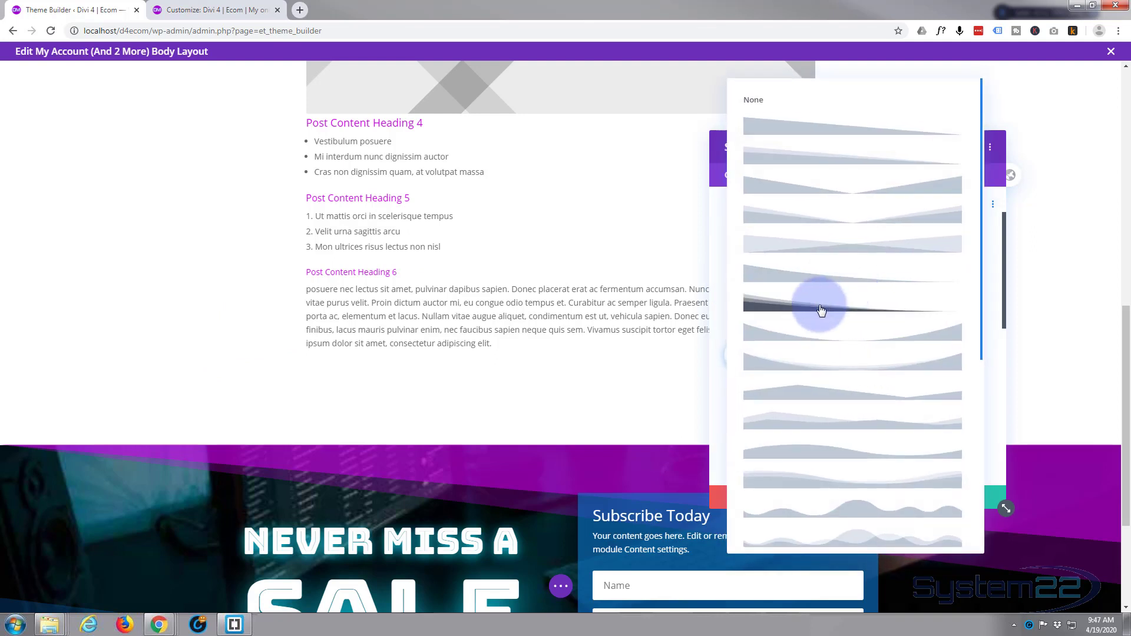
left_click(802, 314)
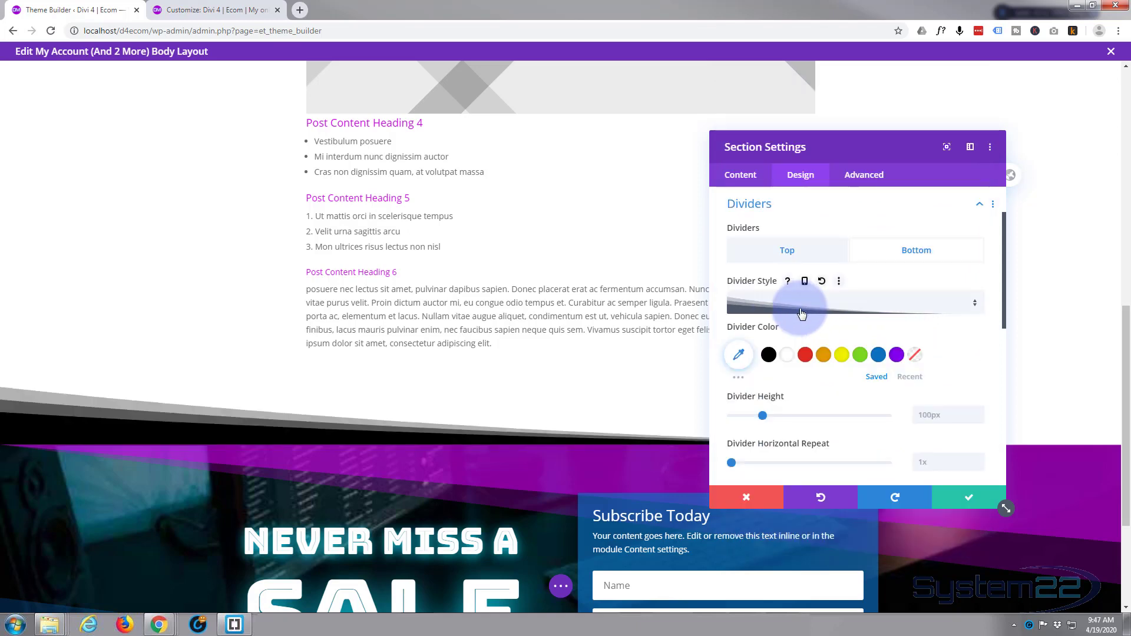
left_click(737, 356)
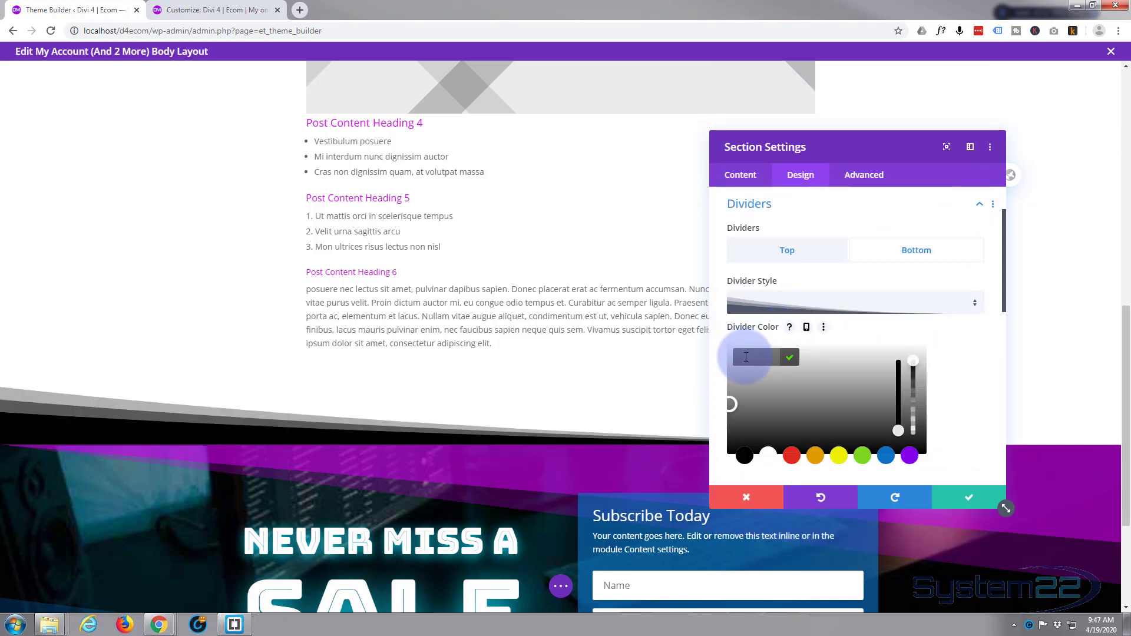
type("#cd00ed")
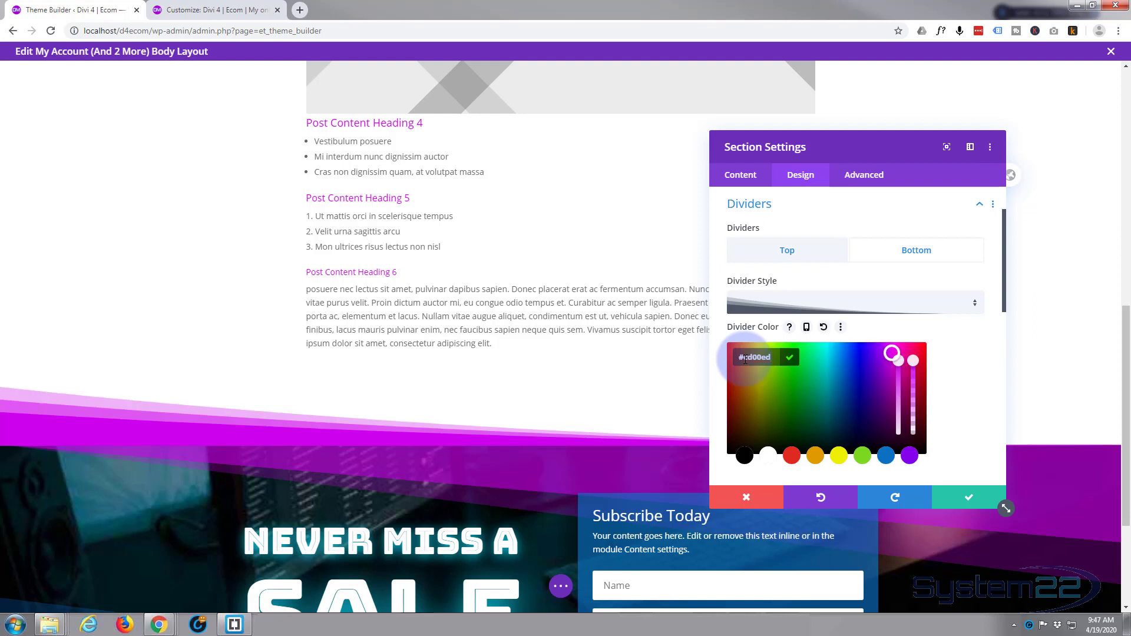
left_click(913, 361)
left_click_drag(914, 362, 909, 415)
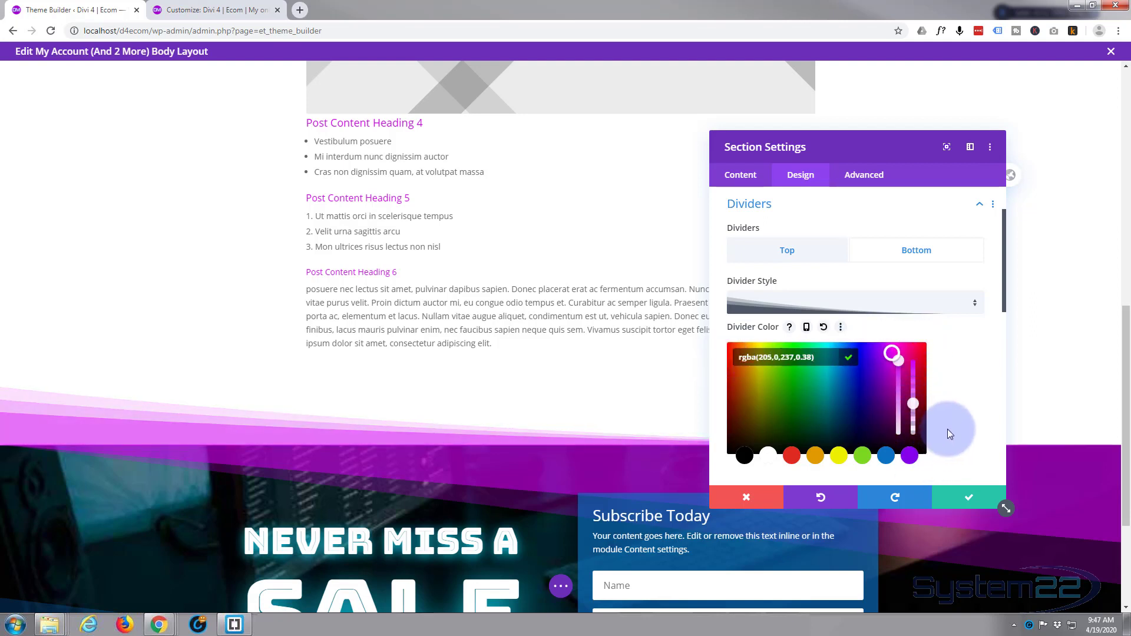
Set the bottom divider to 60% height with 0x repeat and save the section
scroll(947, 428, "down", 3)
left_click(948, 394)
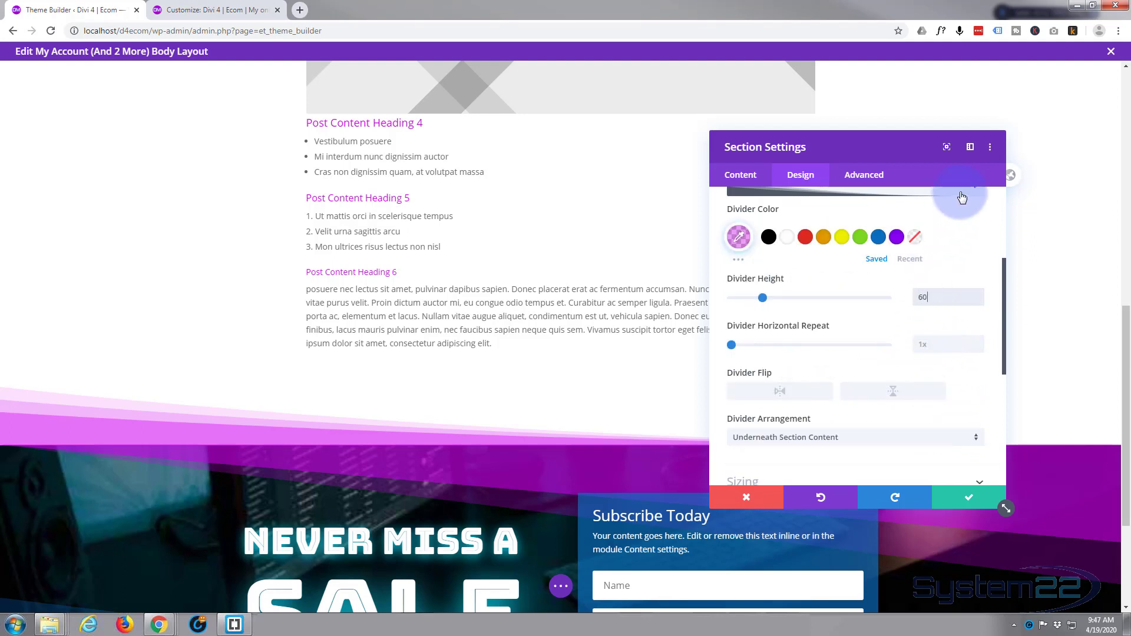
type("px")
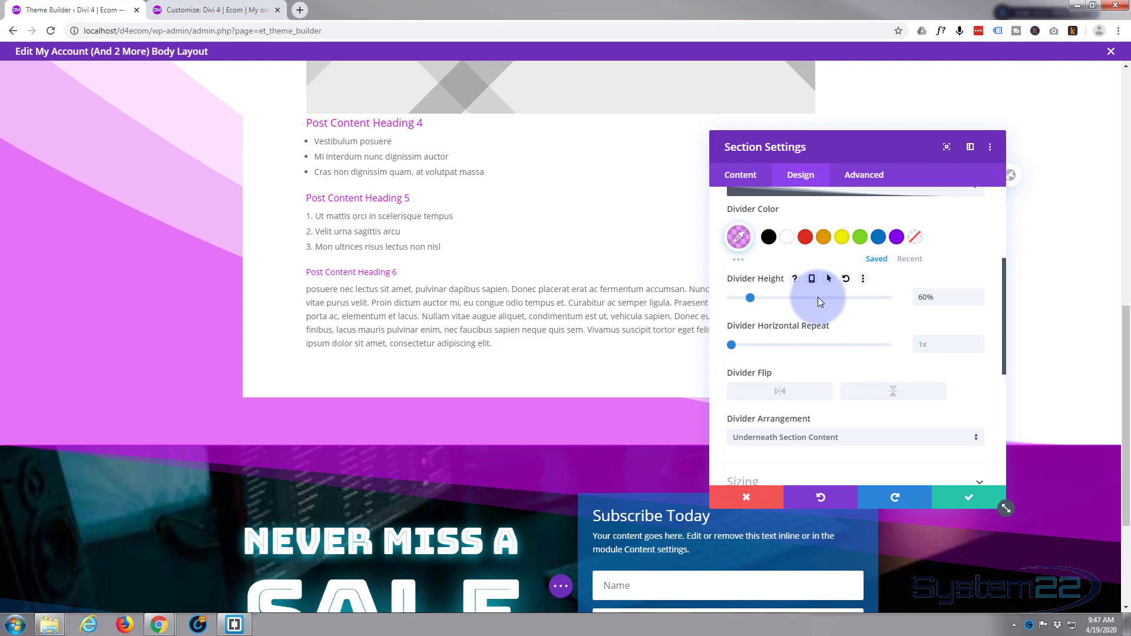
left_click_drag(733, 344, 710, 346)
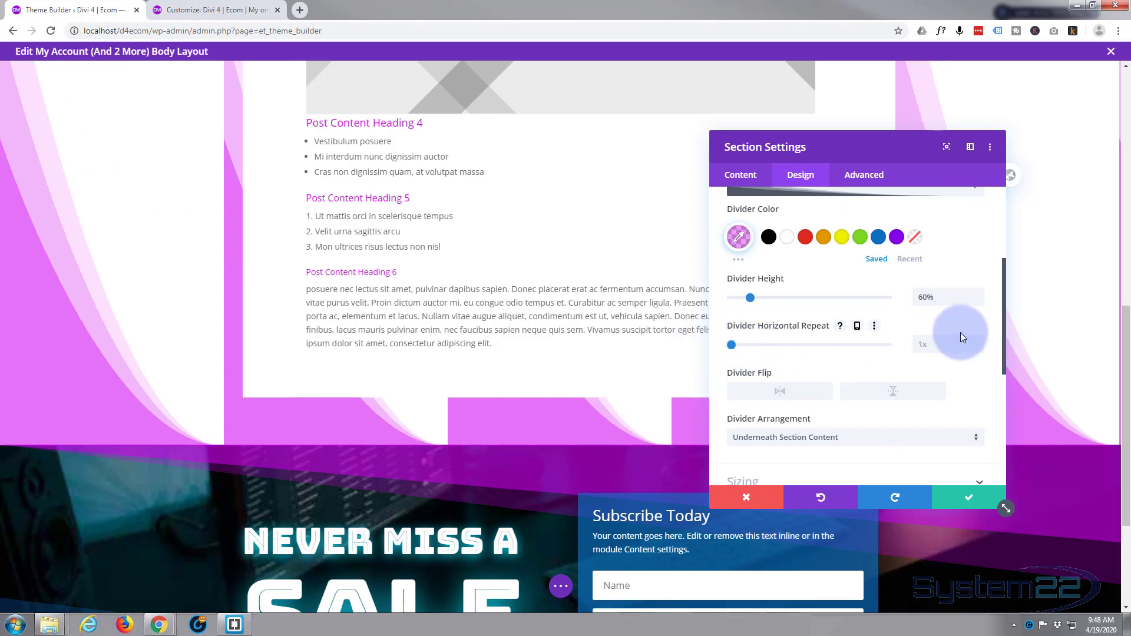
left_click(978, 347)
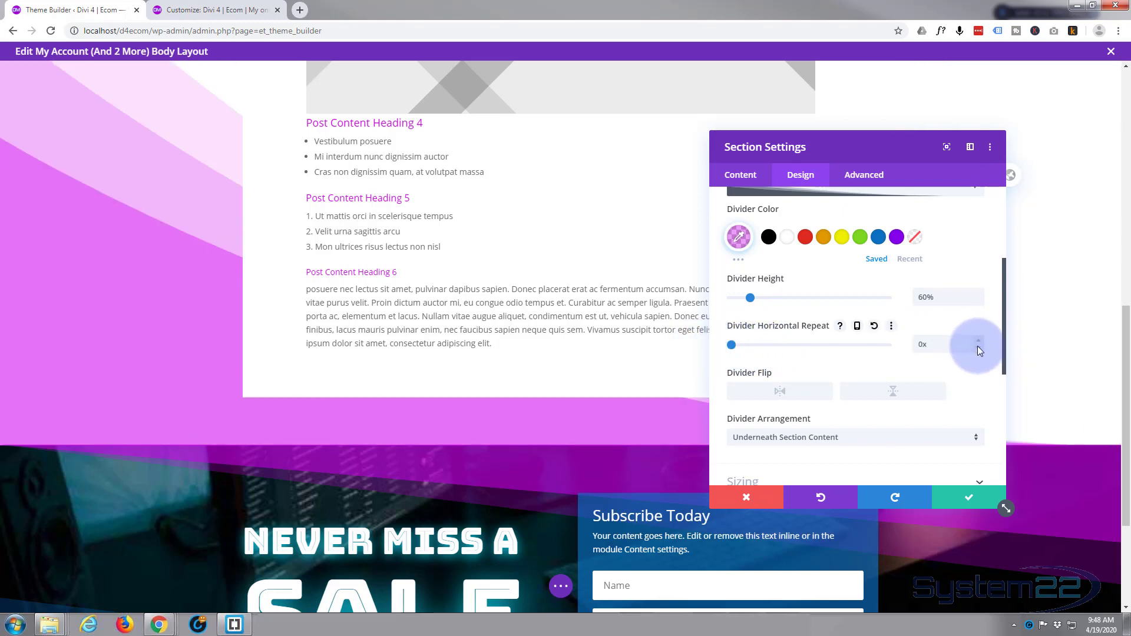
scroll(835, 319, "down", 1)
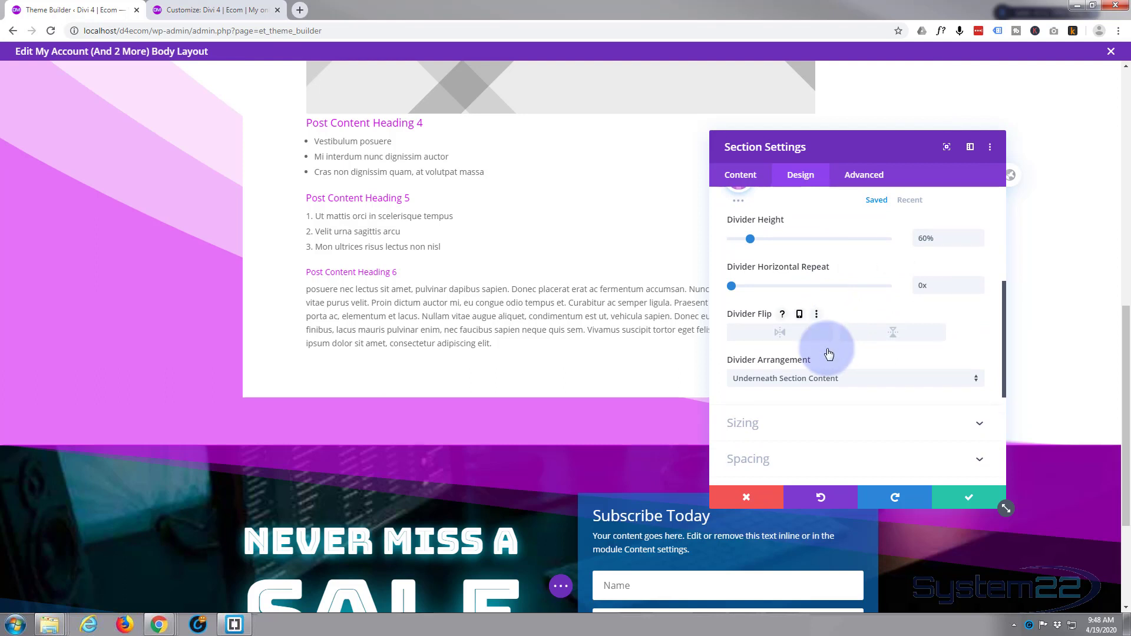
left_click(949, 498)
Add a Button module below the post content and relabel it 'Continue Shopping'
mouse_move(511, 392)
left_click(559, 379)
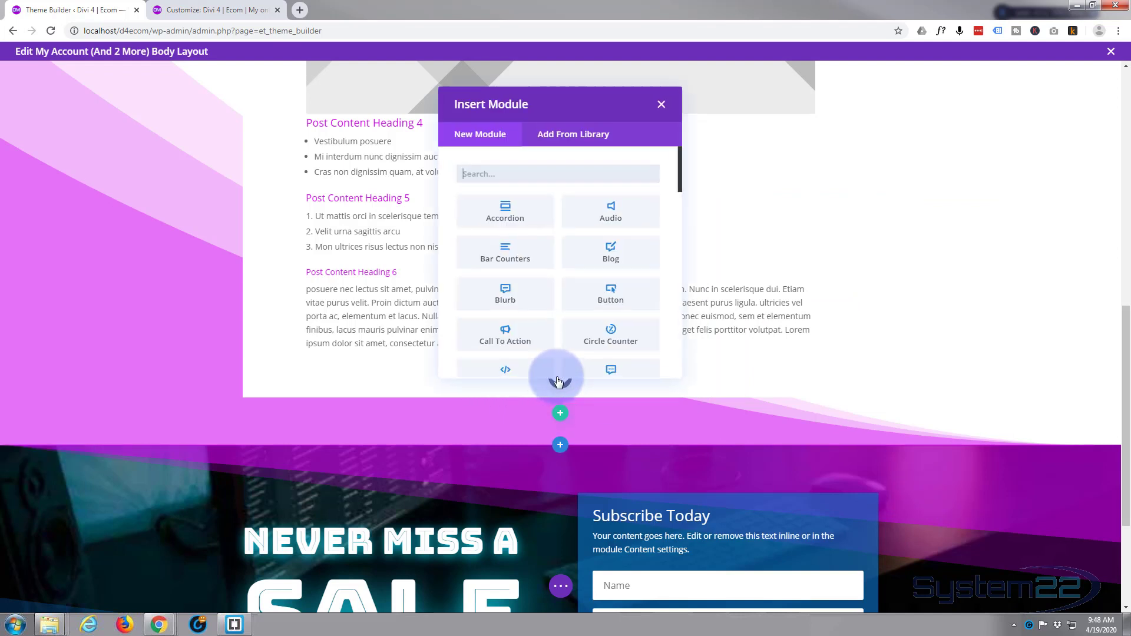
left_click(606, 285)
left_click_drag(838, 263, 652, 263)
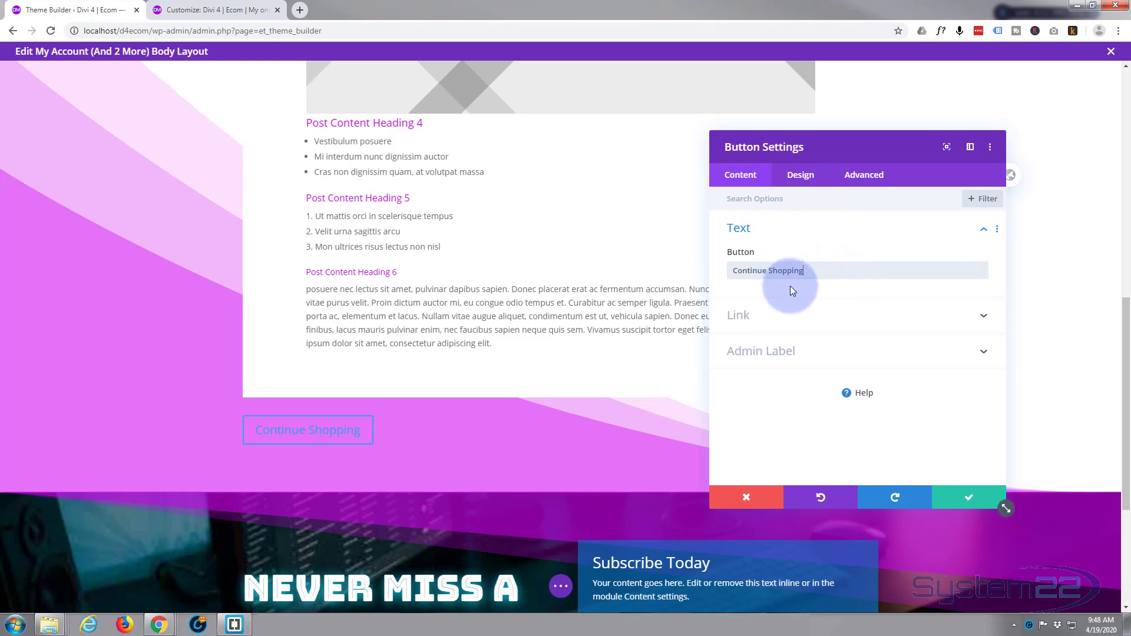
left_click(802, 315)
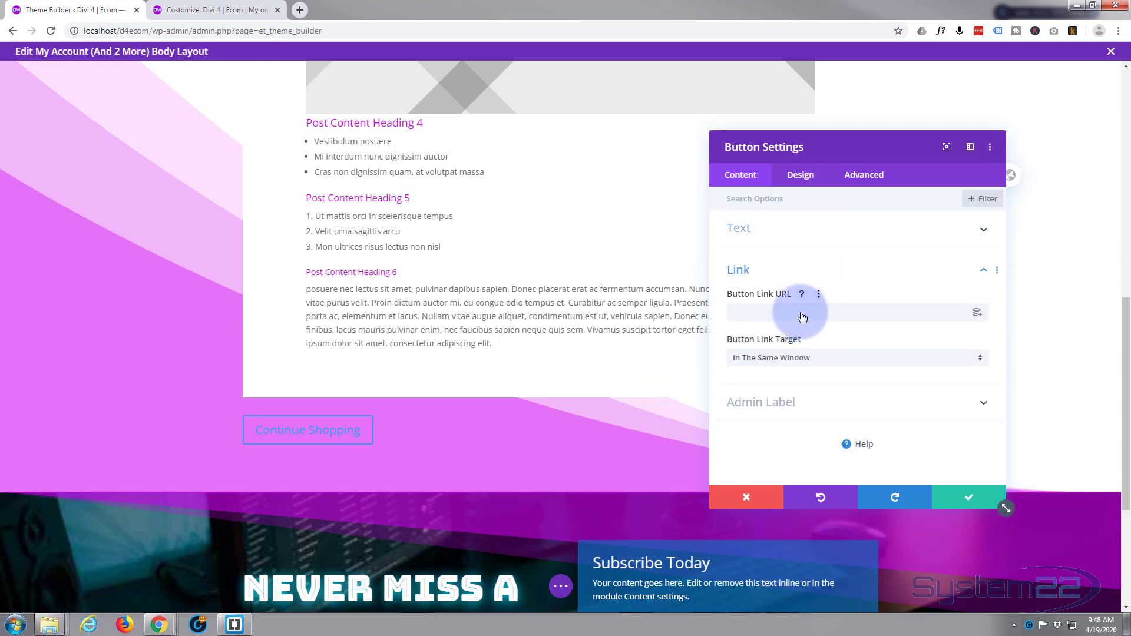
Set the button's link to the 'Shop test' page using a dynamic Page Link
left_click(977, 313)
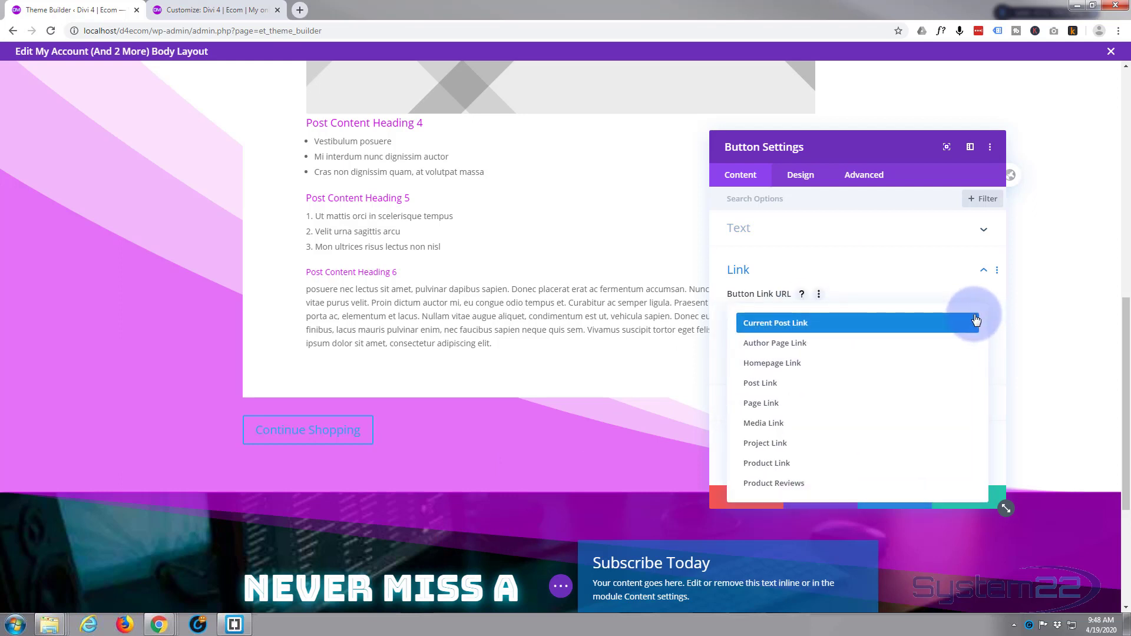
left_click(831, 406)
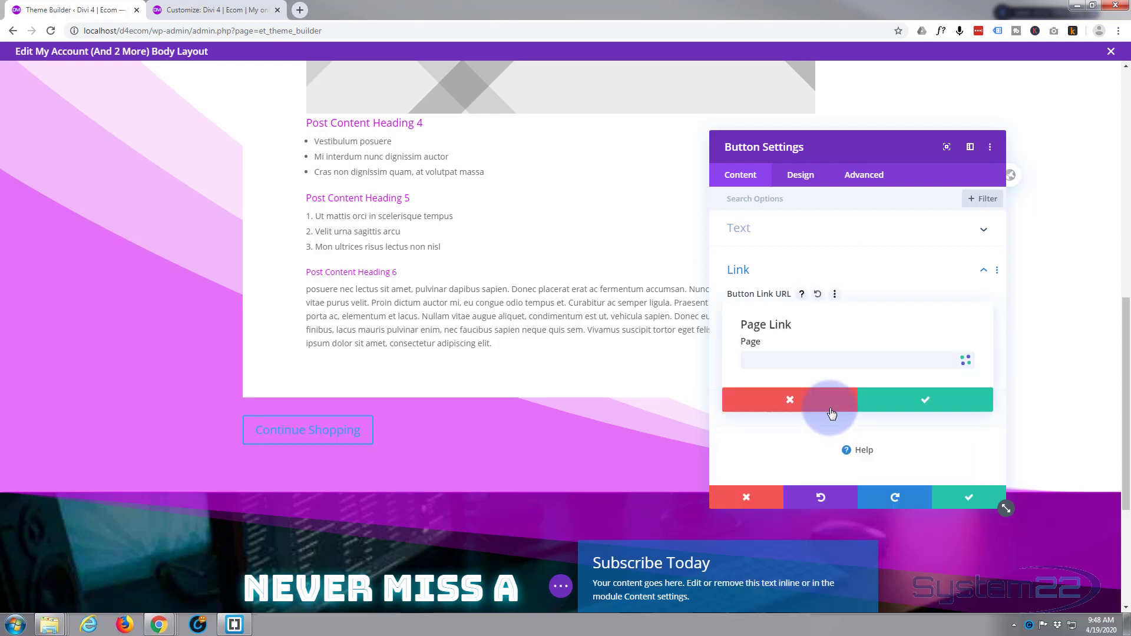
left_click(809, 364)
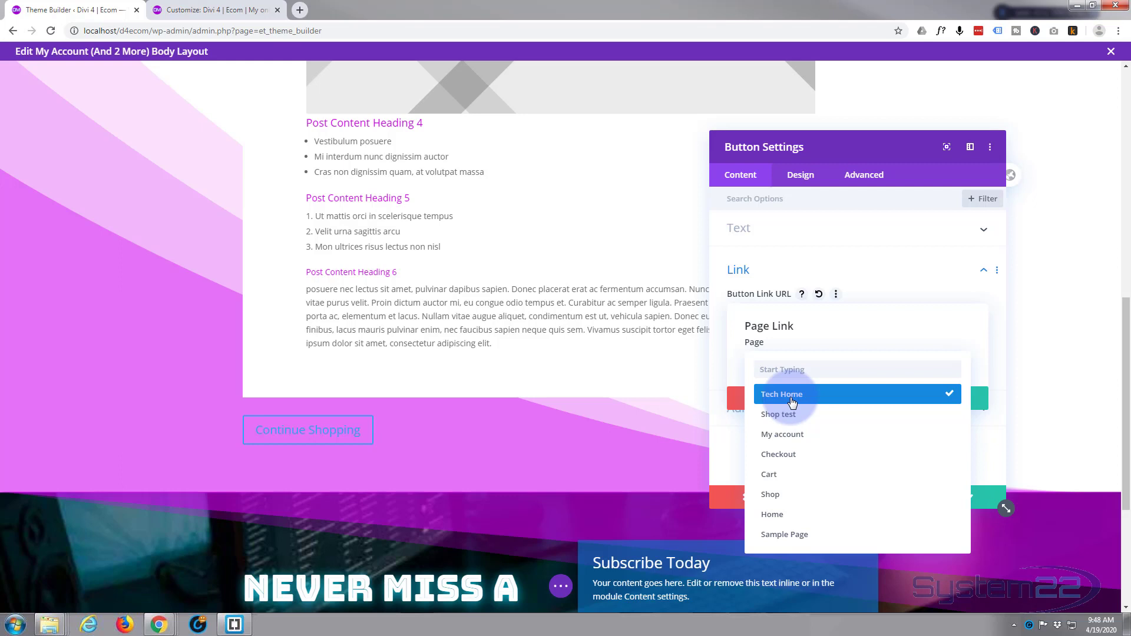
left_click(788, 400)
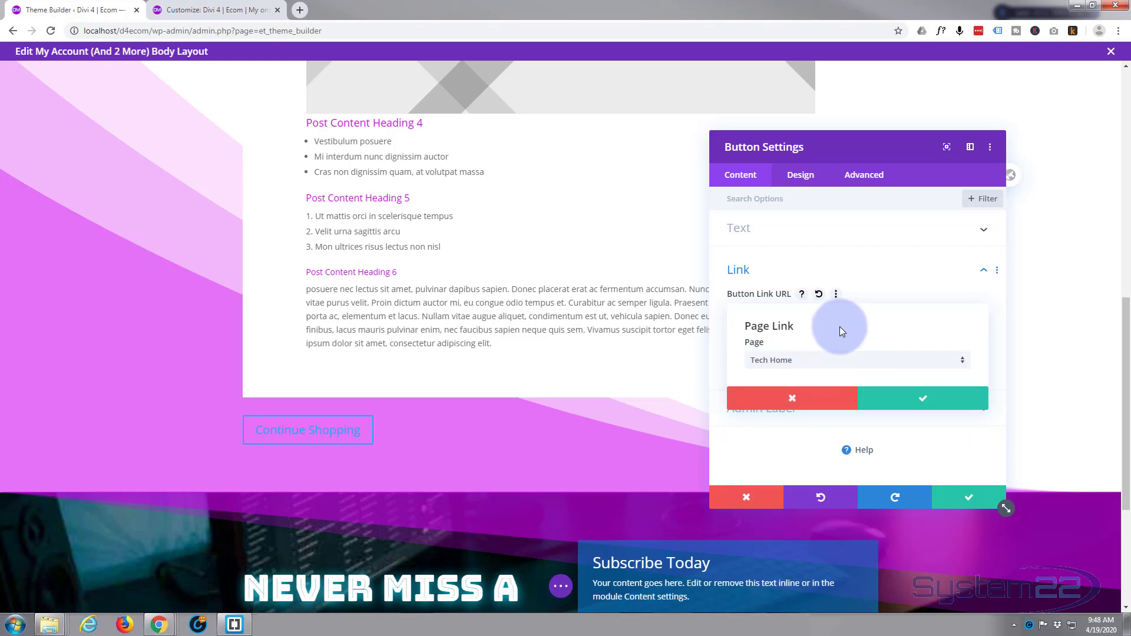
left_click(815, 360)
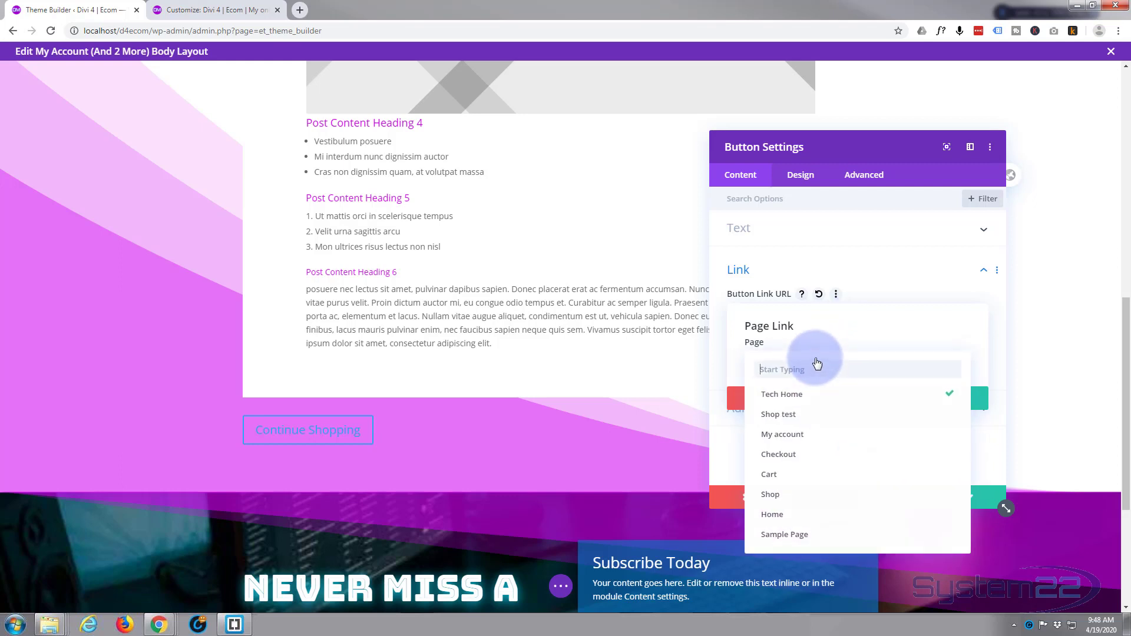
left_click(786, 415)
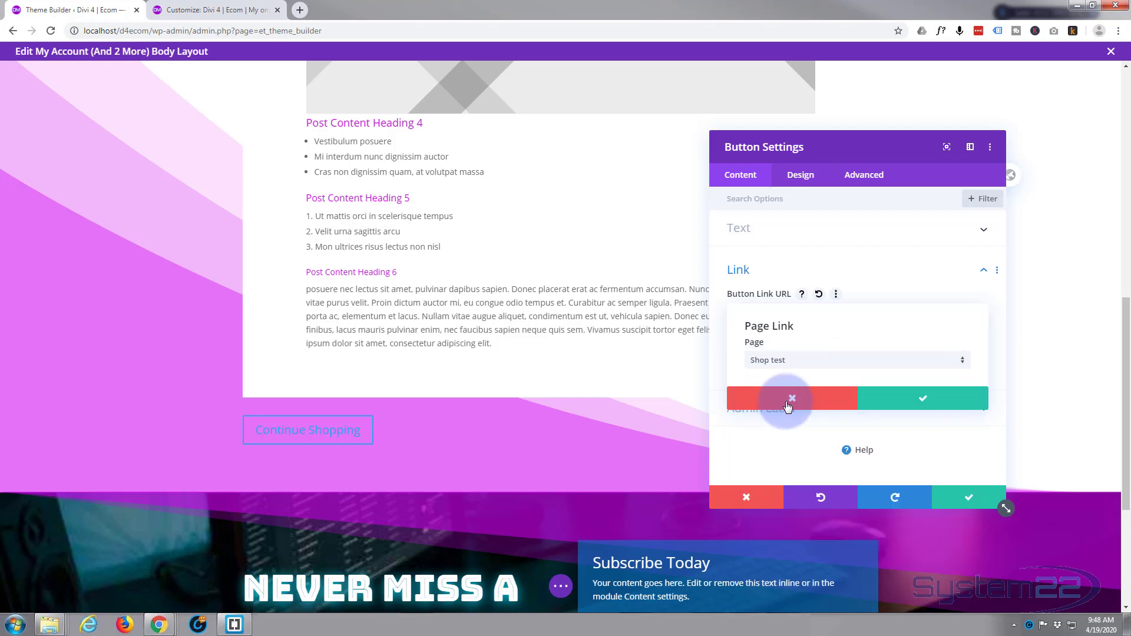
left_click(934, 403)
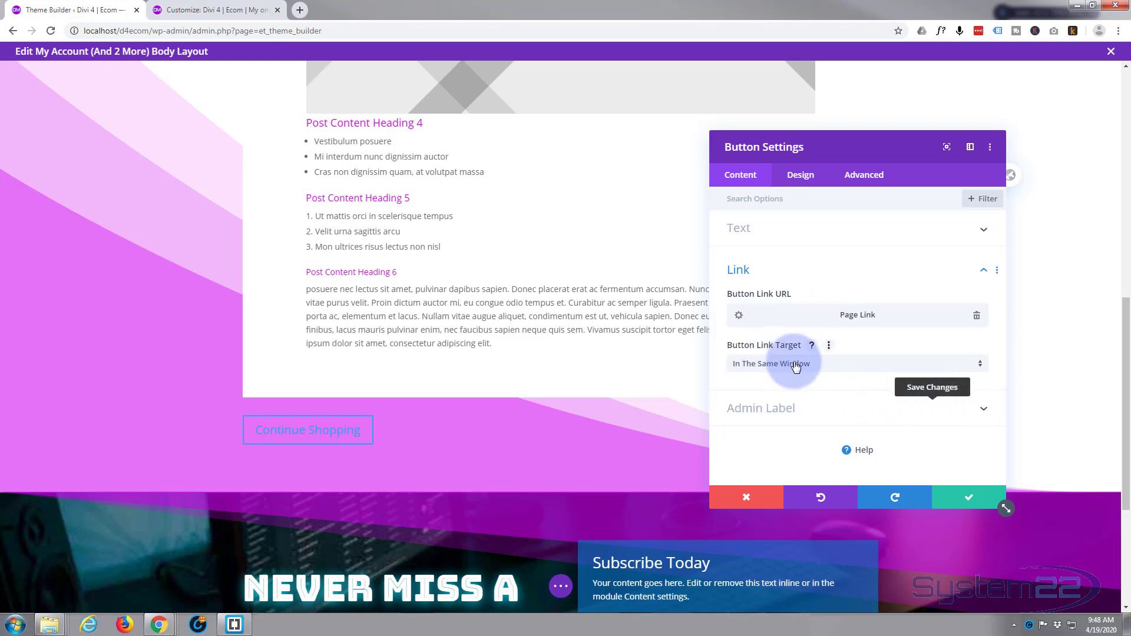
left_click(807, 185)
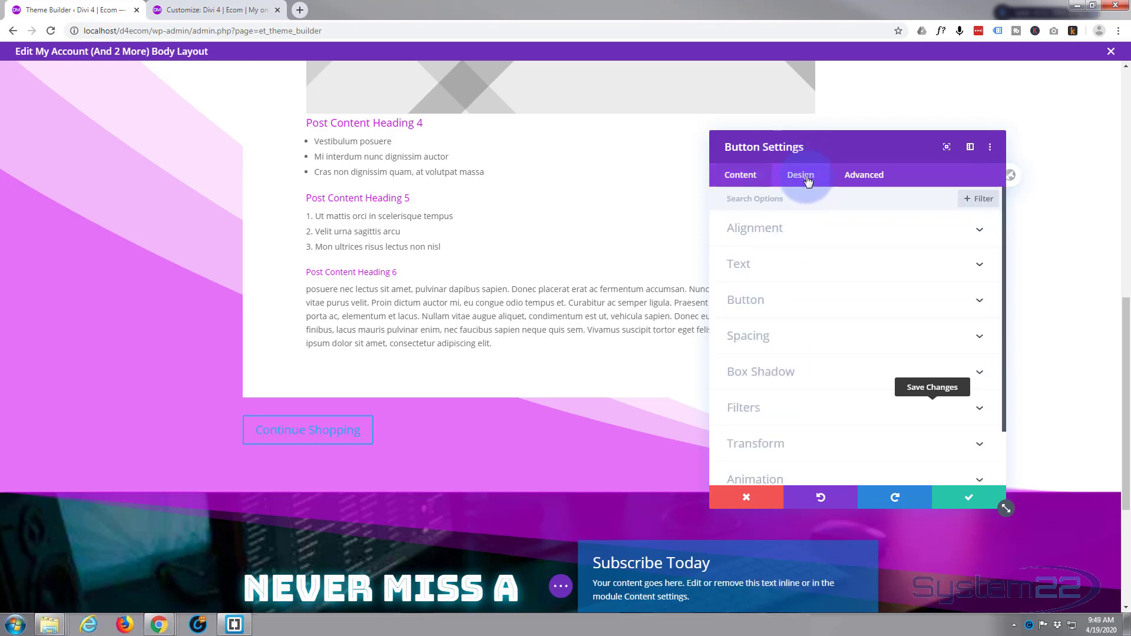
Centre the Continue Shopping button and turn on its custom button styles
left_click(805, 235)
left_click(855, 271)
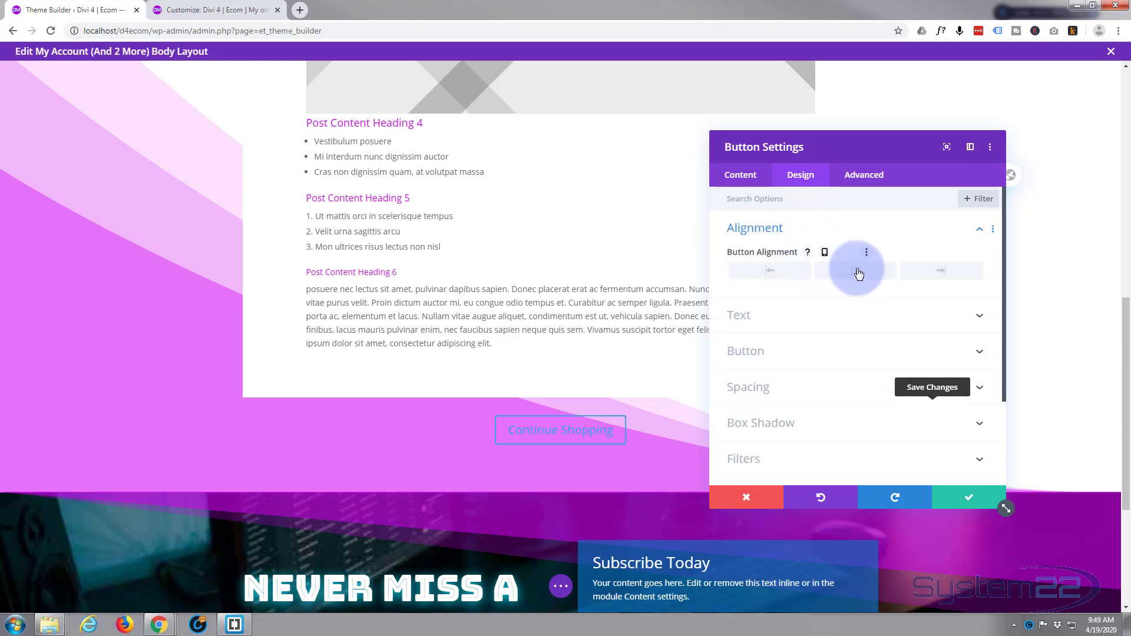
left_click_drag(862, 140, 947, 115)
scroll(896, 301, "down", 2)
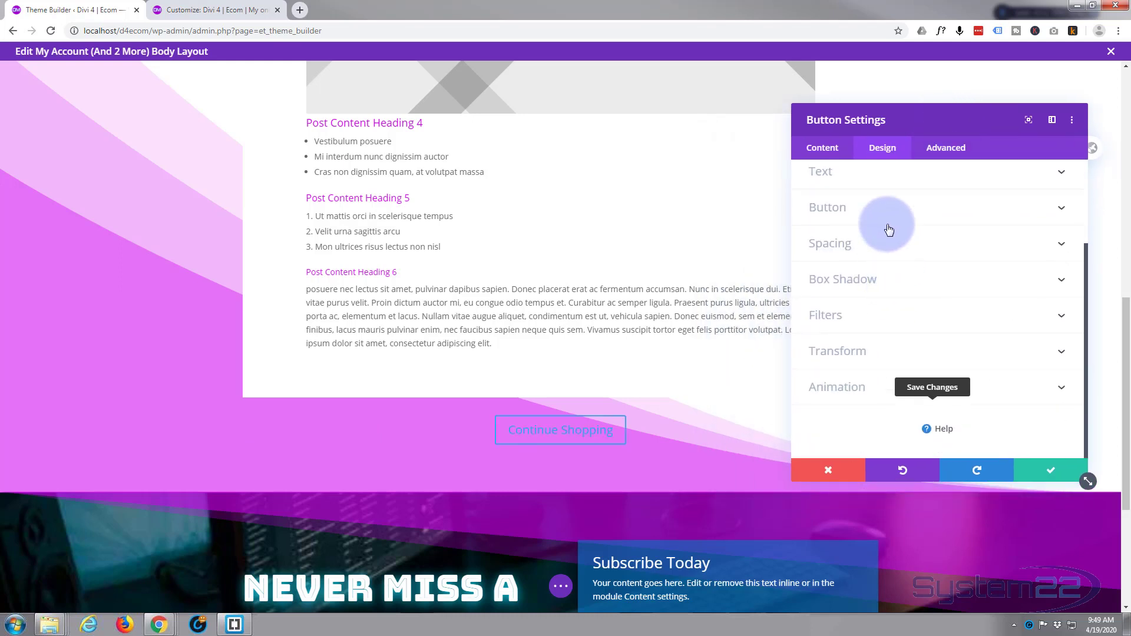
left_click(889, 229)
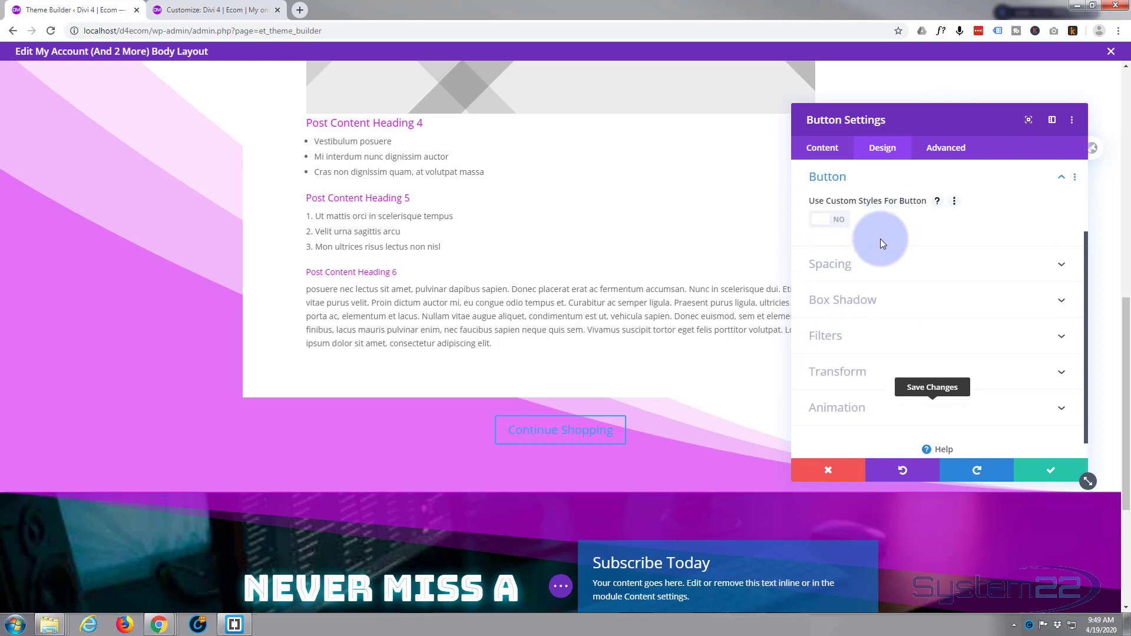
left_click(839, 221)
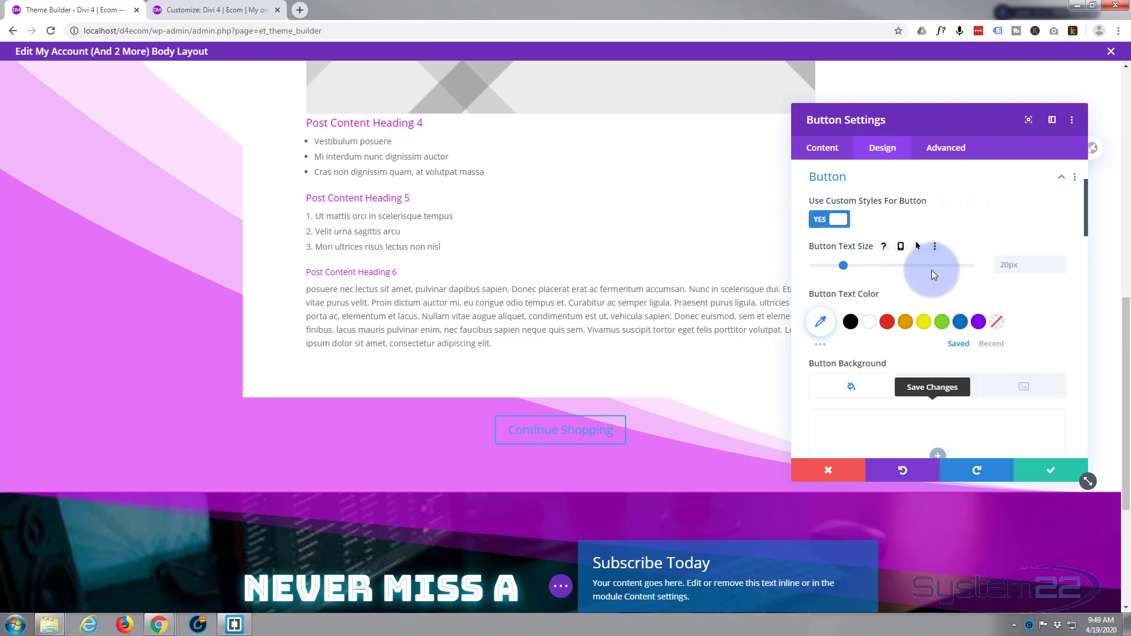
Make the button text white with a magenta #cd00ed background
scroll(869, 234, "up", 1)
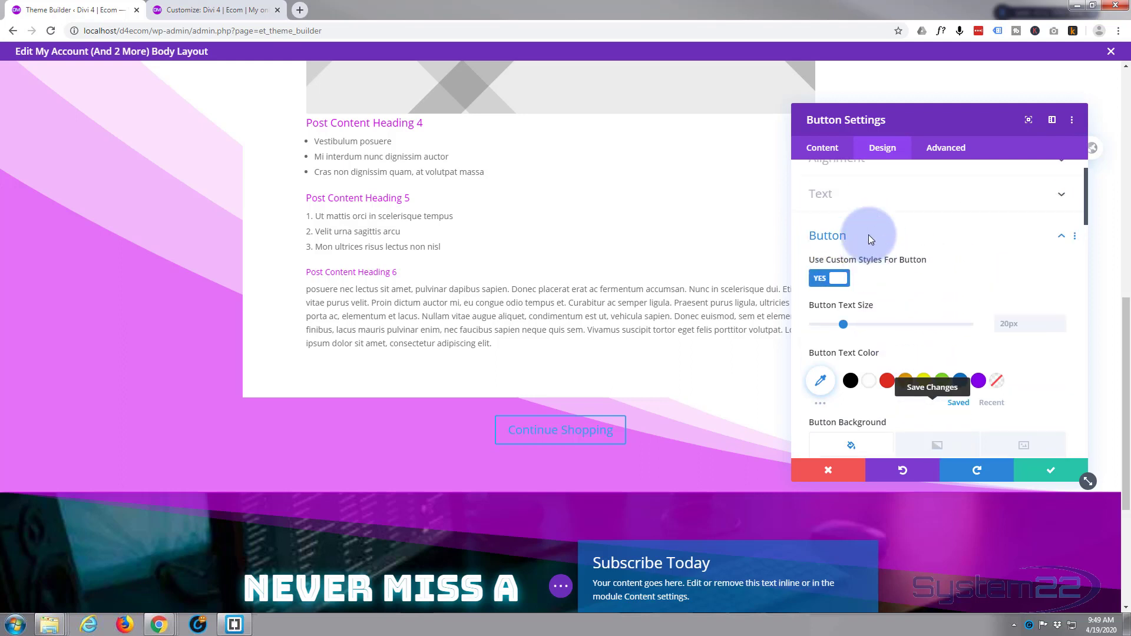
scroll(869, 235, "down", 2)
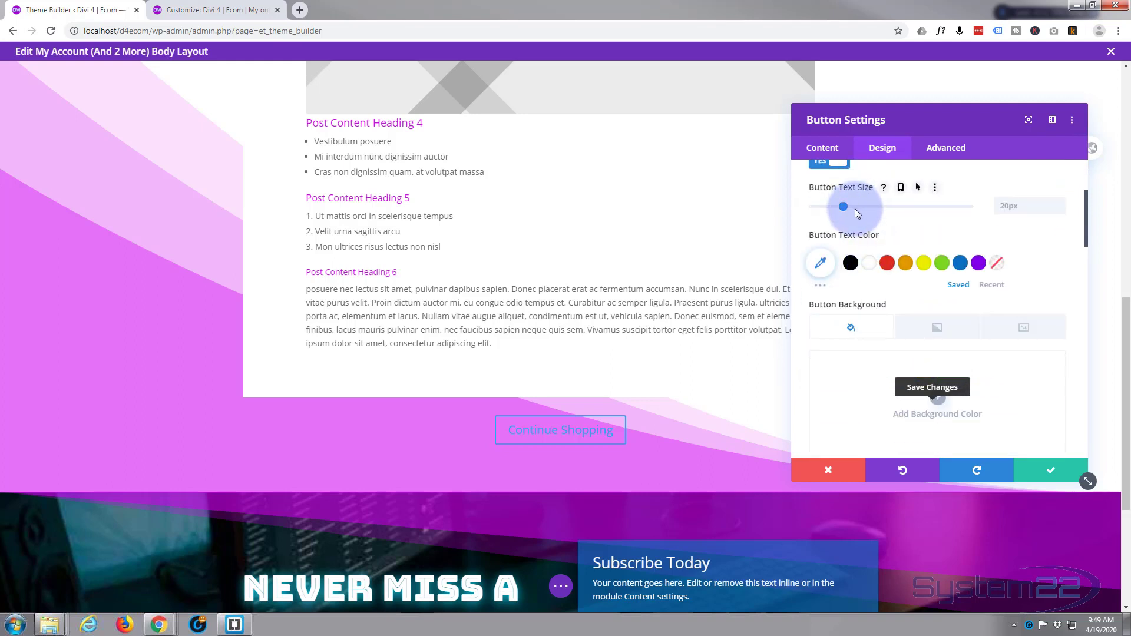
scroll(860, 208, "down", 1)
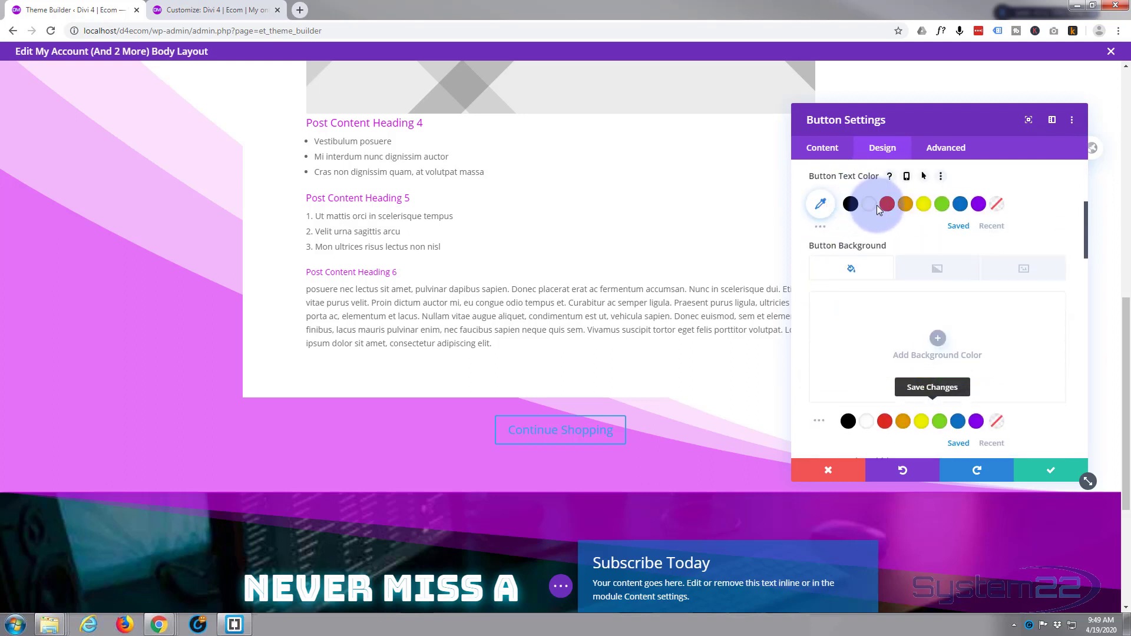
left_click(875, 206)
scroll(875, 211, "down", 2)
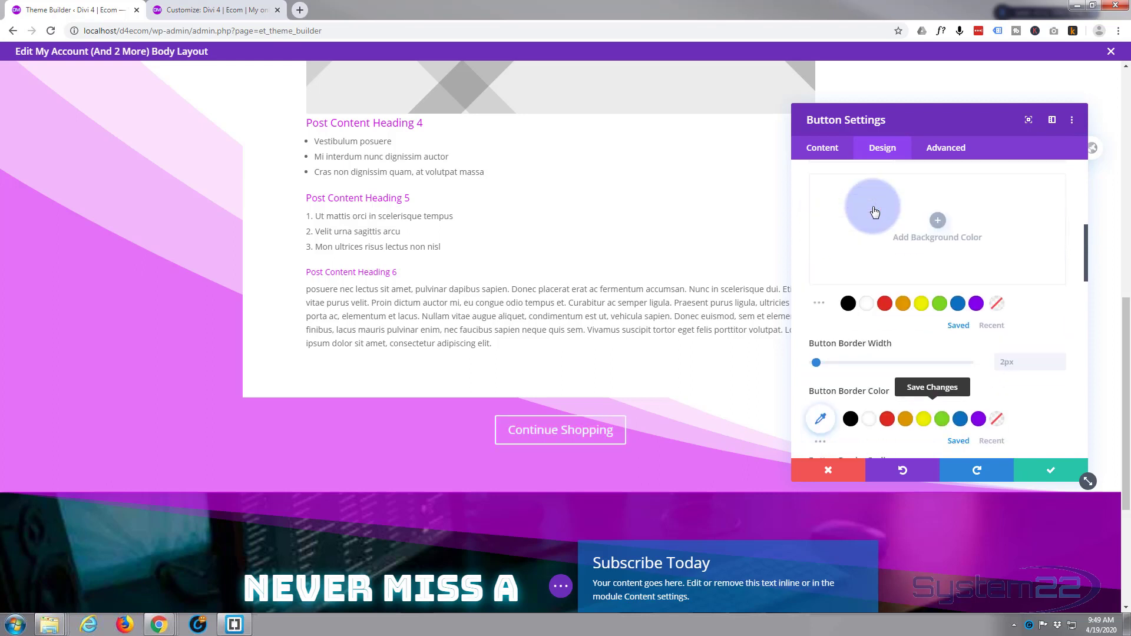
left_click(938, 221)
type("#cd00ed")
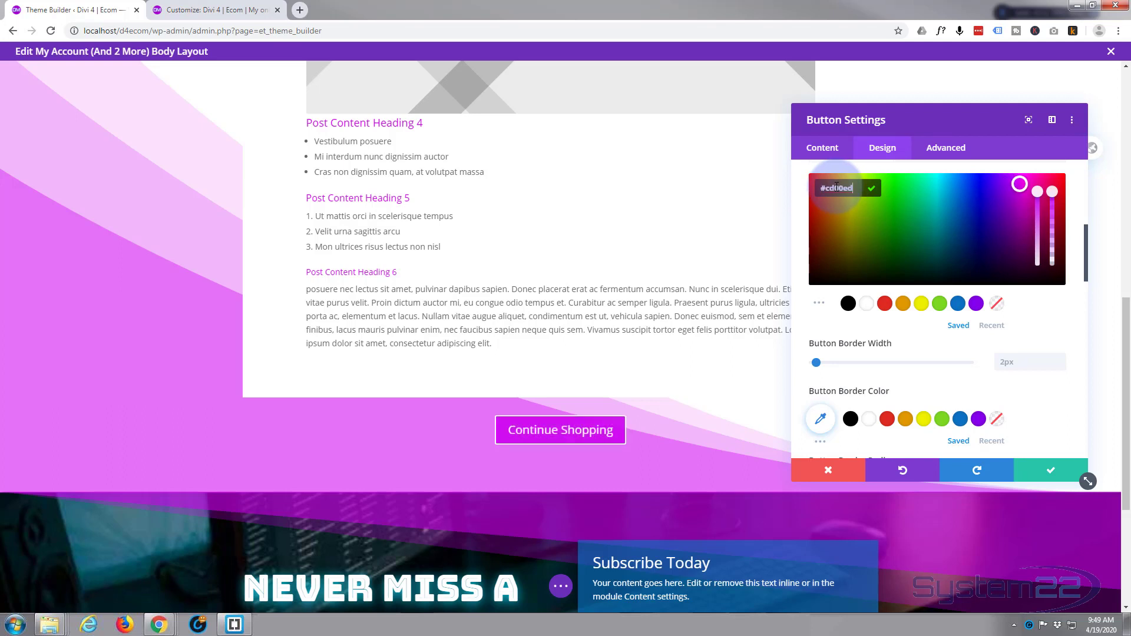
Set the button's hover background colour to purple #8300e9
scroll(856, 240, "up", 2)
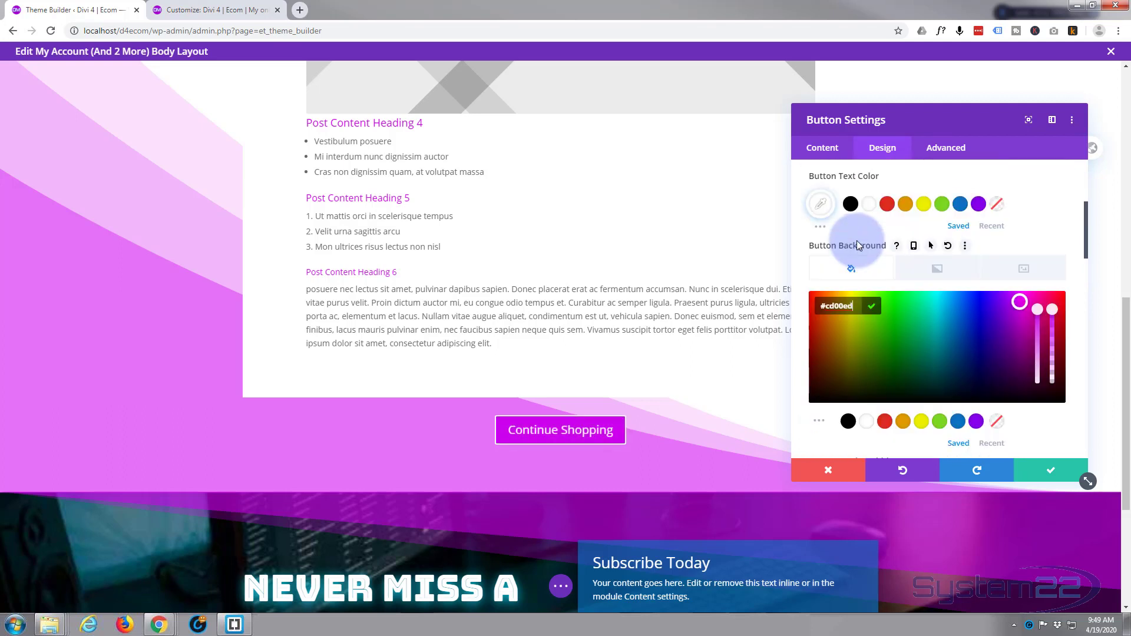
mouse_move(884, 246)
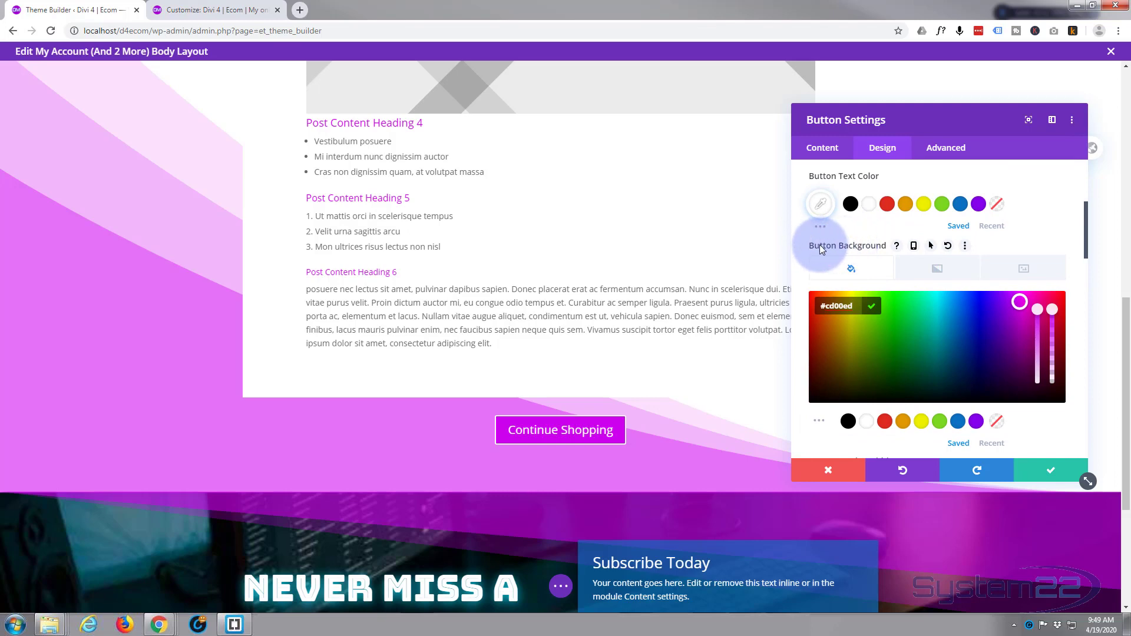
left_click(928, 246)
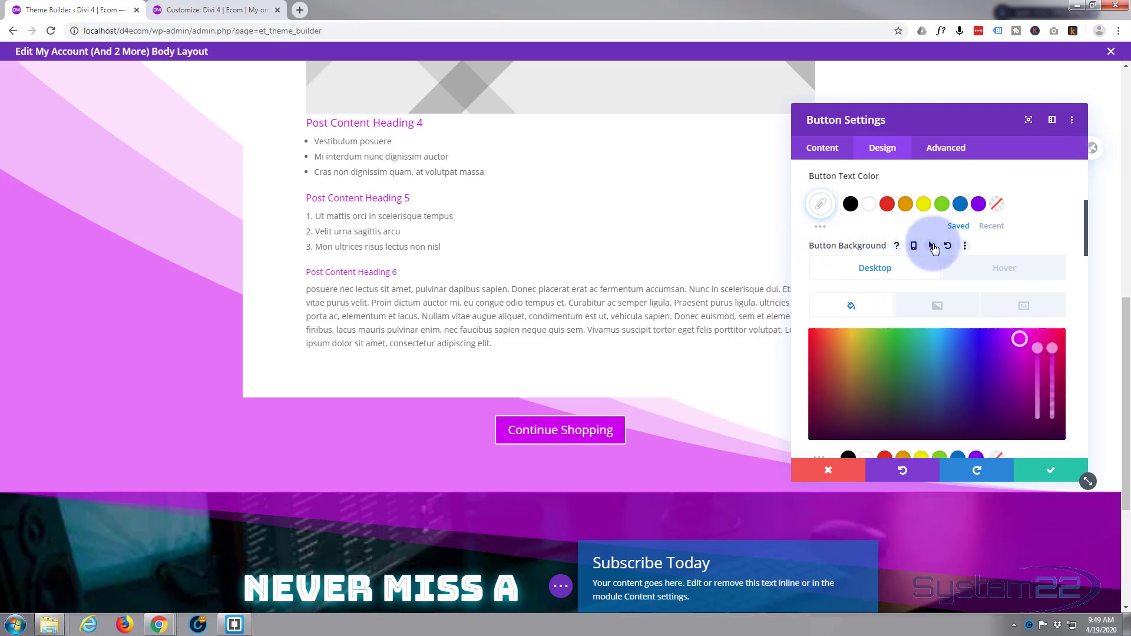
left_click(1000, 271)
scroll(945, 333, "down", 2)
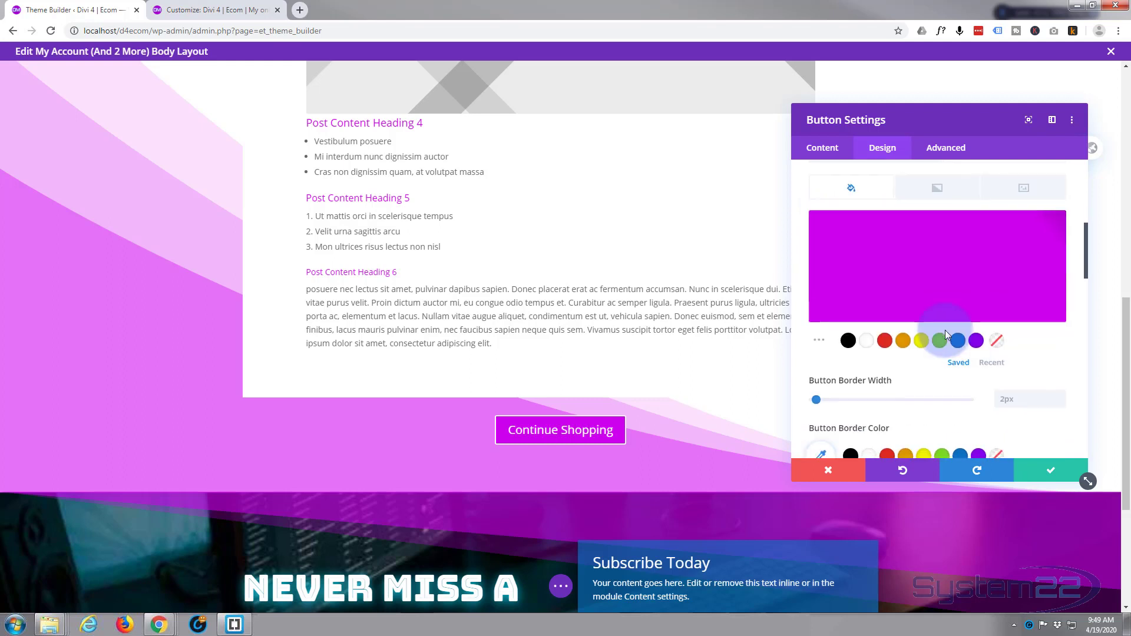
left_click(976, 341)
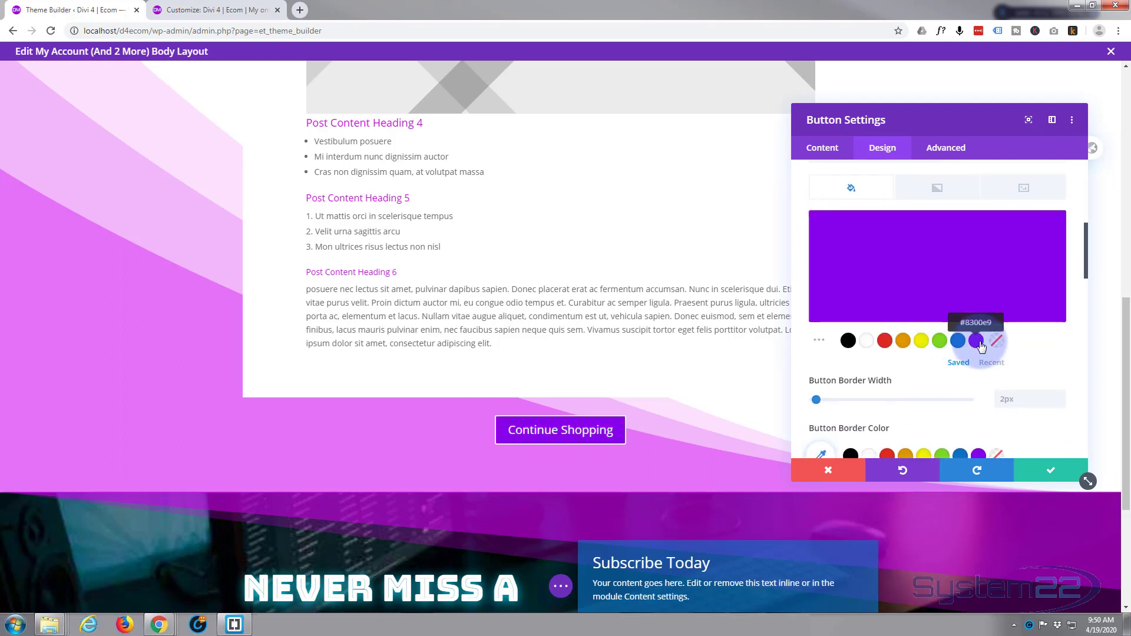
scroll(923, 312, "down", 3)
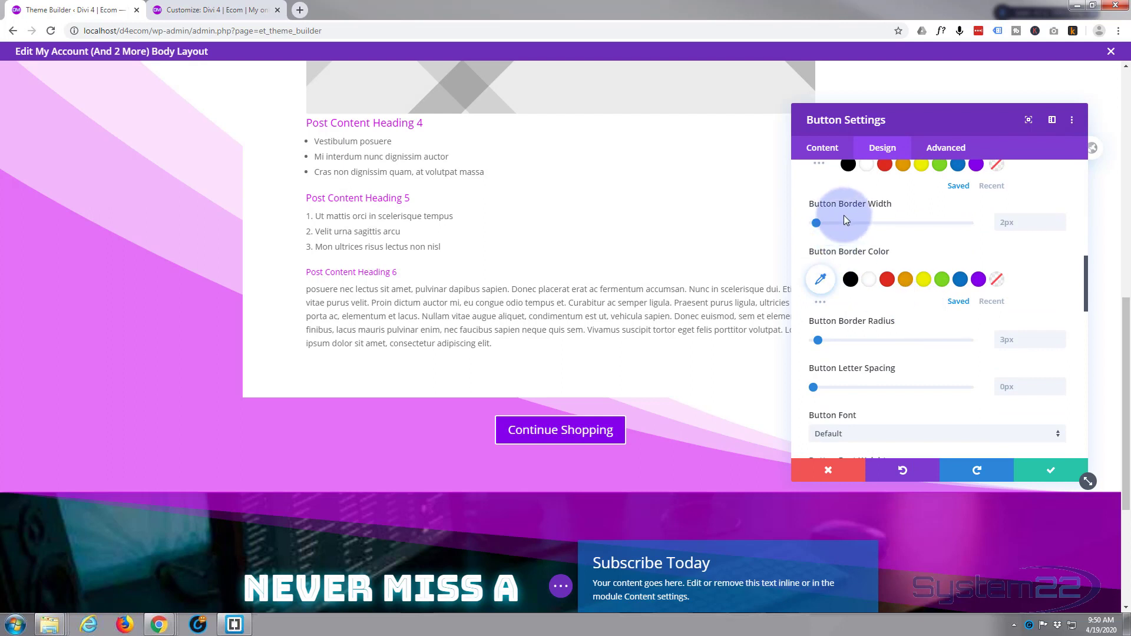
Set the button border width to 0px and hide the button icon
left_click(1061, 227)
left_click(1061, 227)
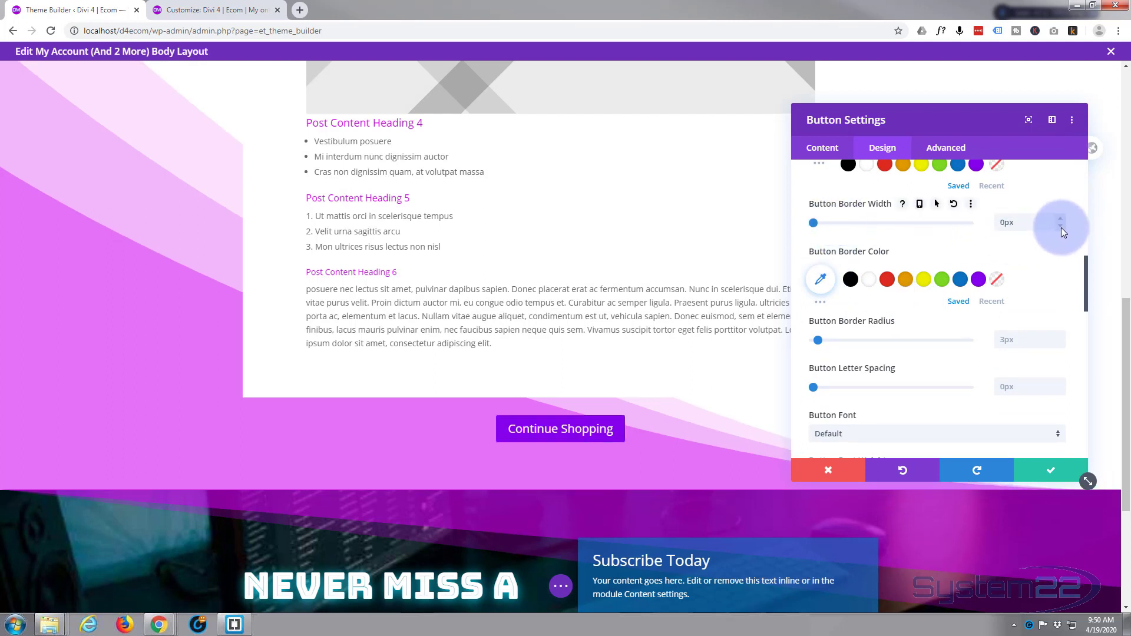
scroll(978, 281, "down", 1)
scroll(977, 282, "down", 8)
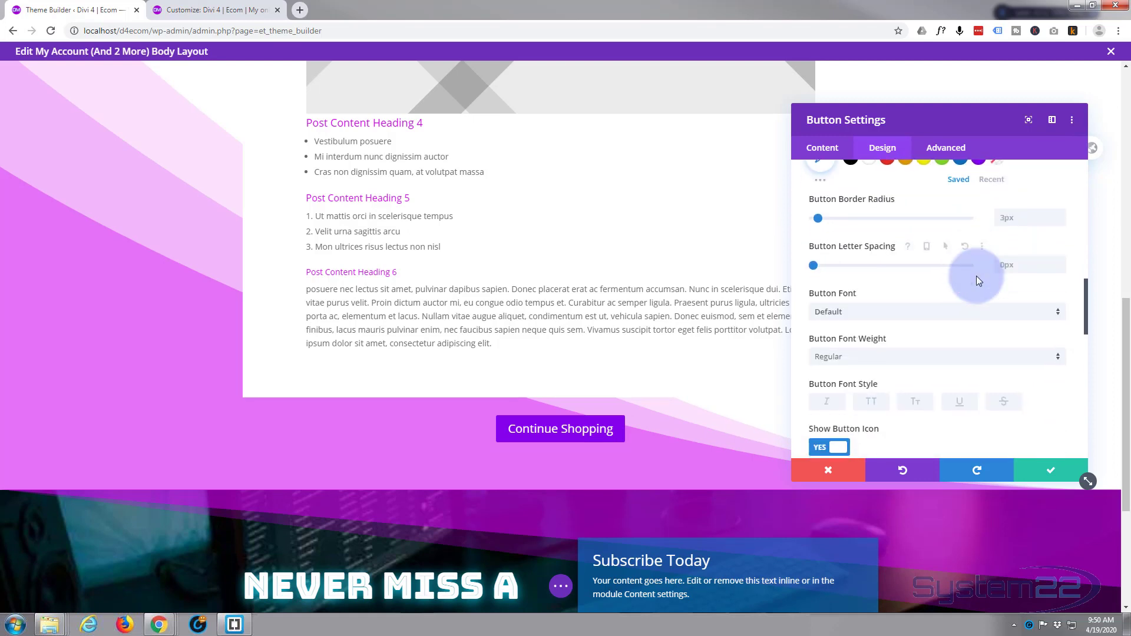
scroll(977, 279, "up", 2)
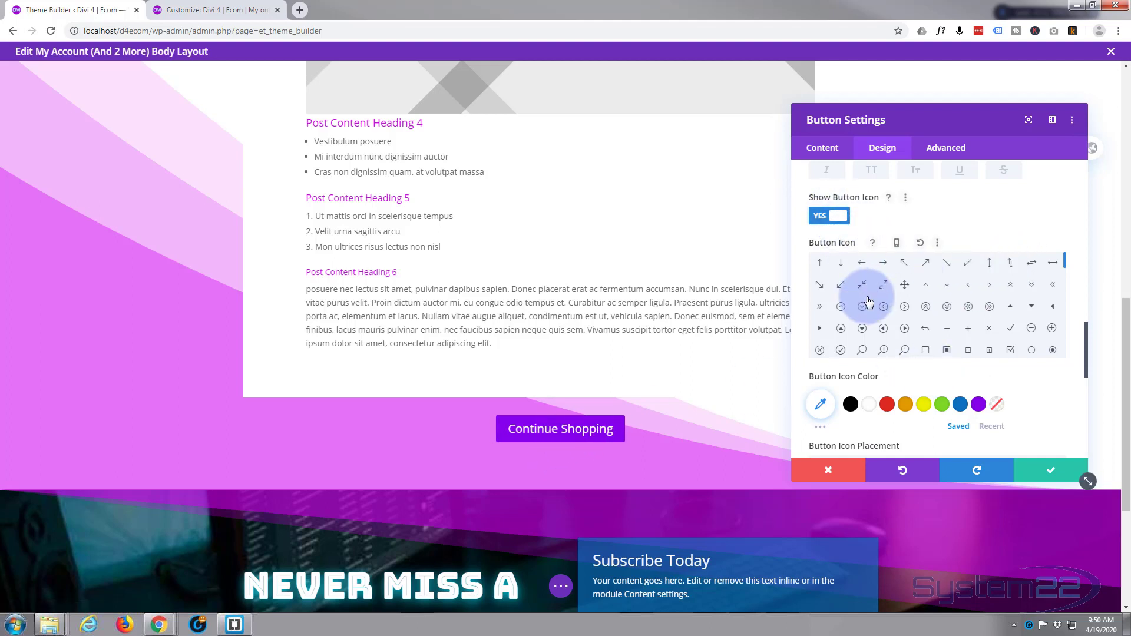
scroll(868, 303, "down", 6)
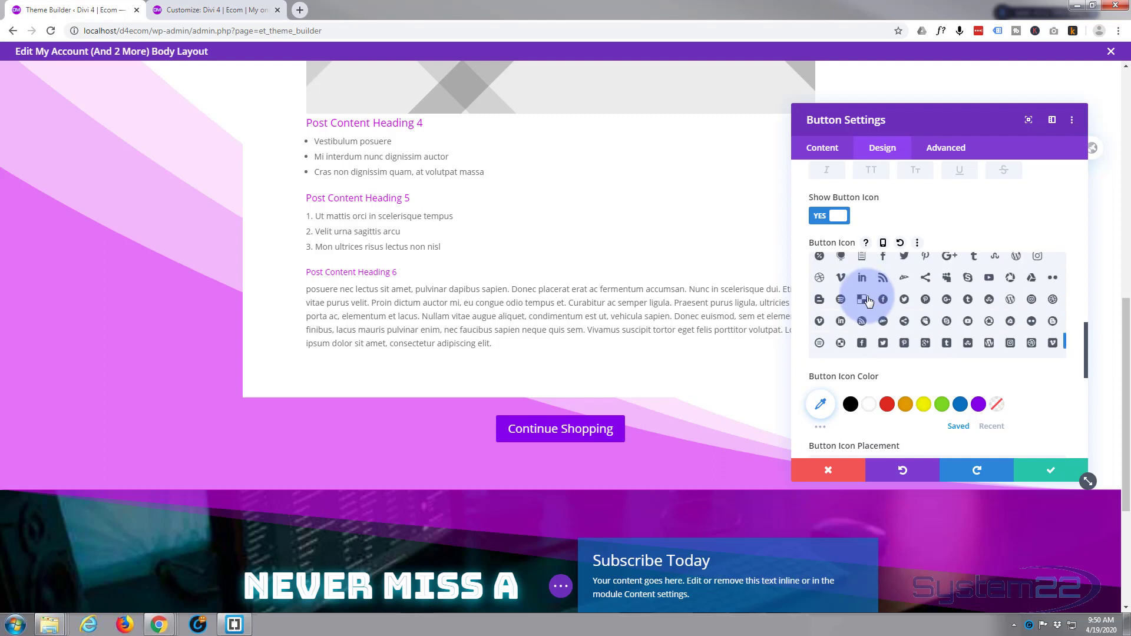
left_click(839, 216)
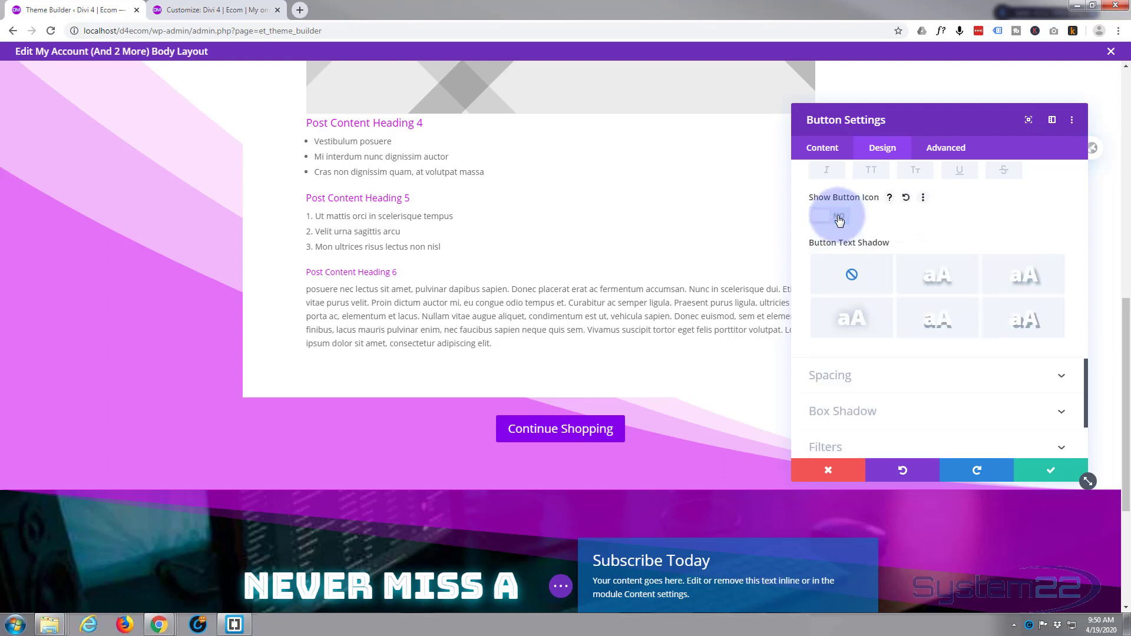
Make the button text uppercase and apply a text shadow preset
left_click(937, 283)
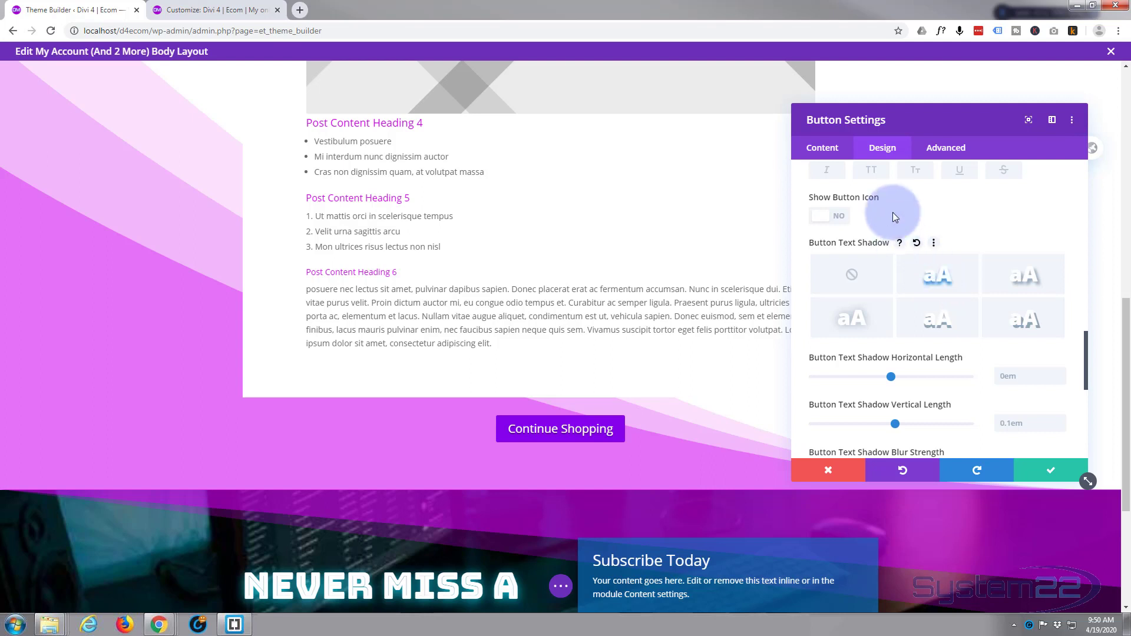
left_click(872, 176)
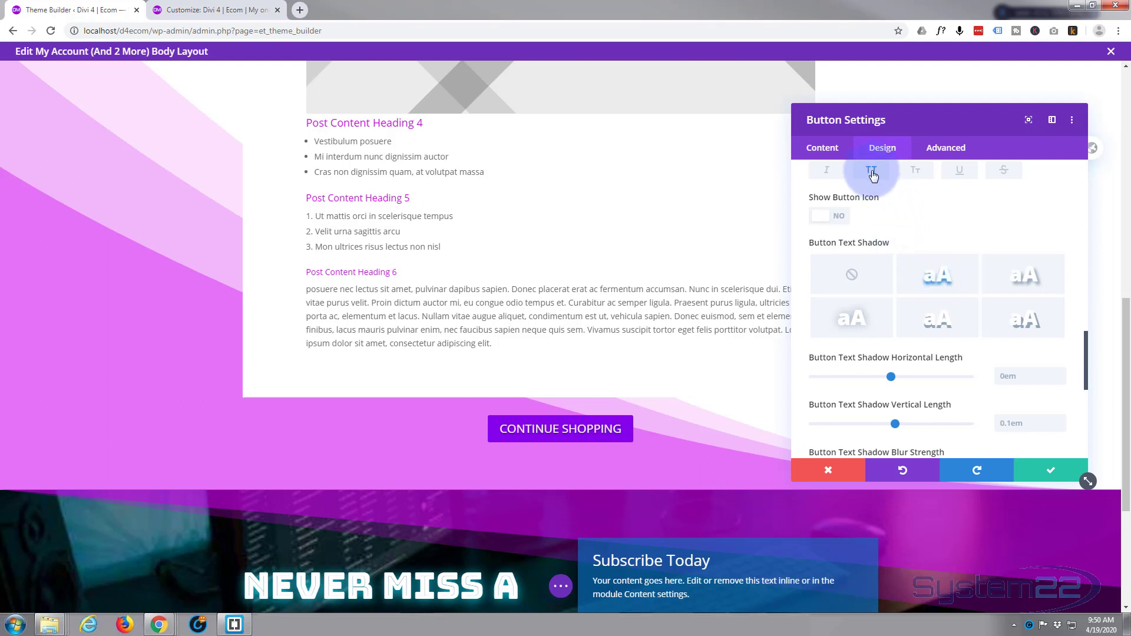
left_click(951, 323)
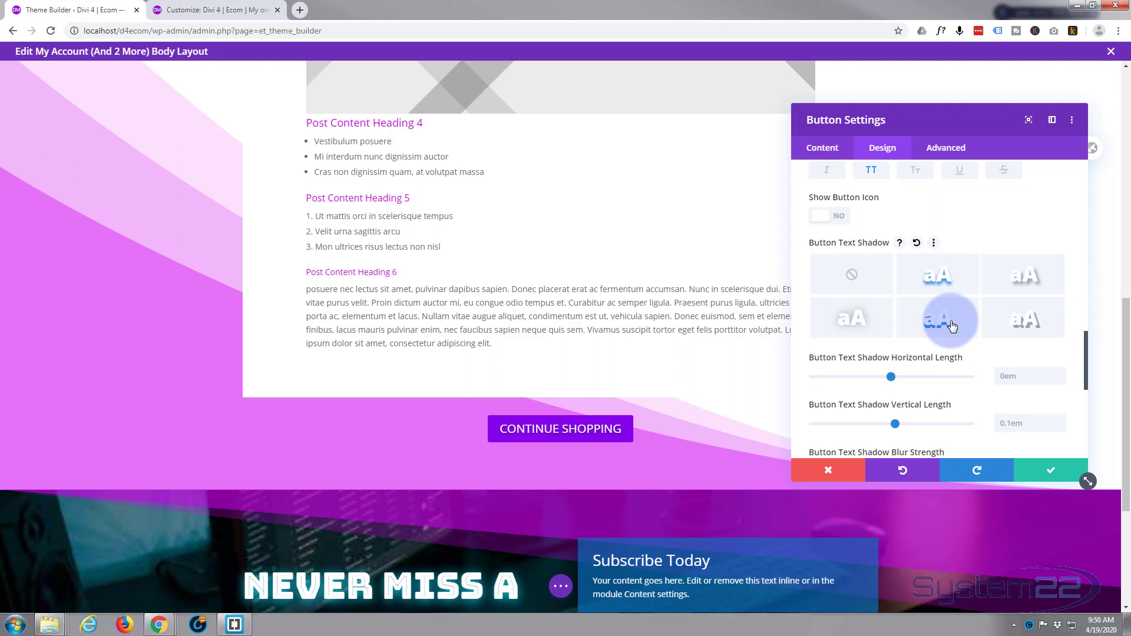
scroll(953, 325, "down", 2)
scroll(951, 323, "down", 1)
scroll(954, 312, "down", 3)
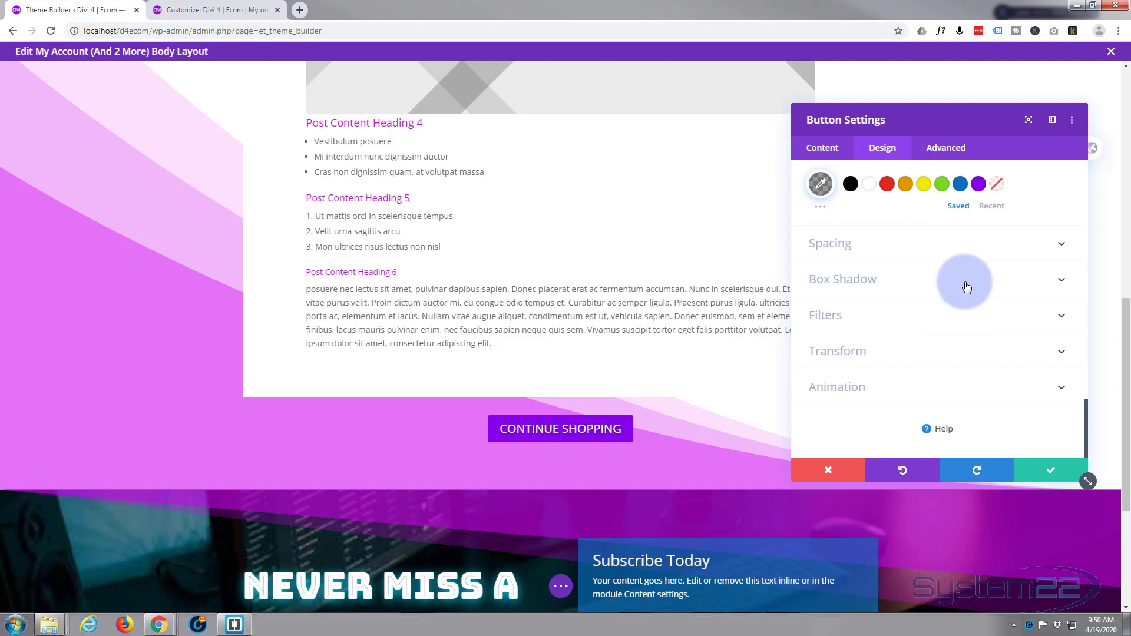
Give the Continue Shopping button a drop shadow from the Box Shadow presets
left_click(961, 293)
left_click(1035, 236)
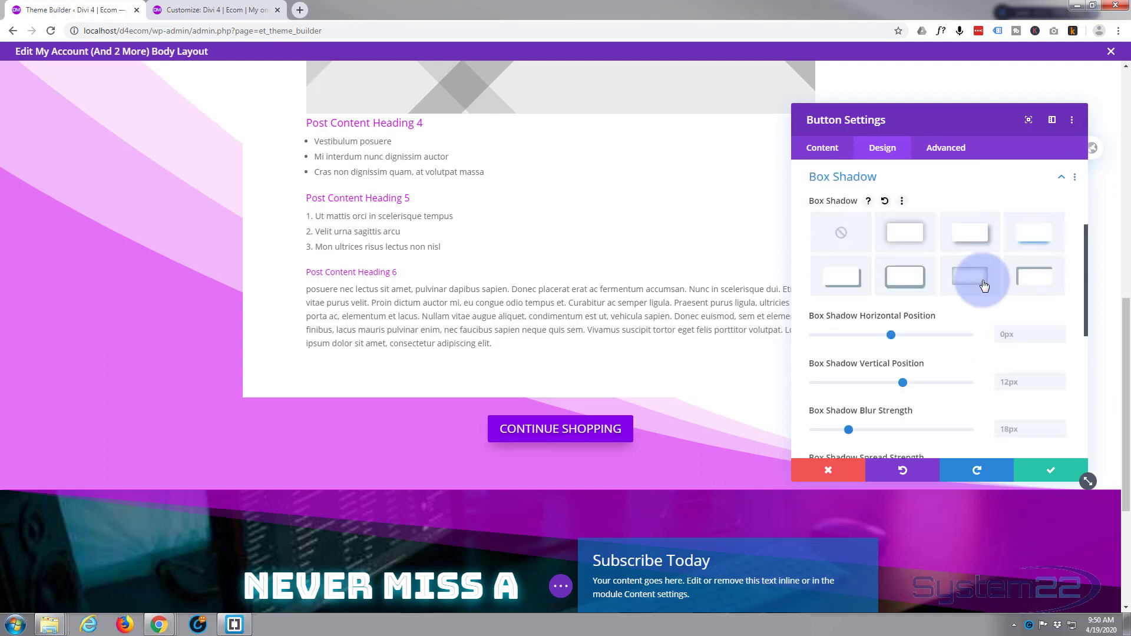
scroll(972, 286, "up", 2)
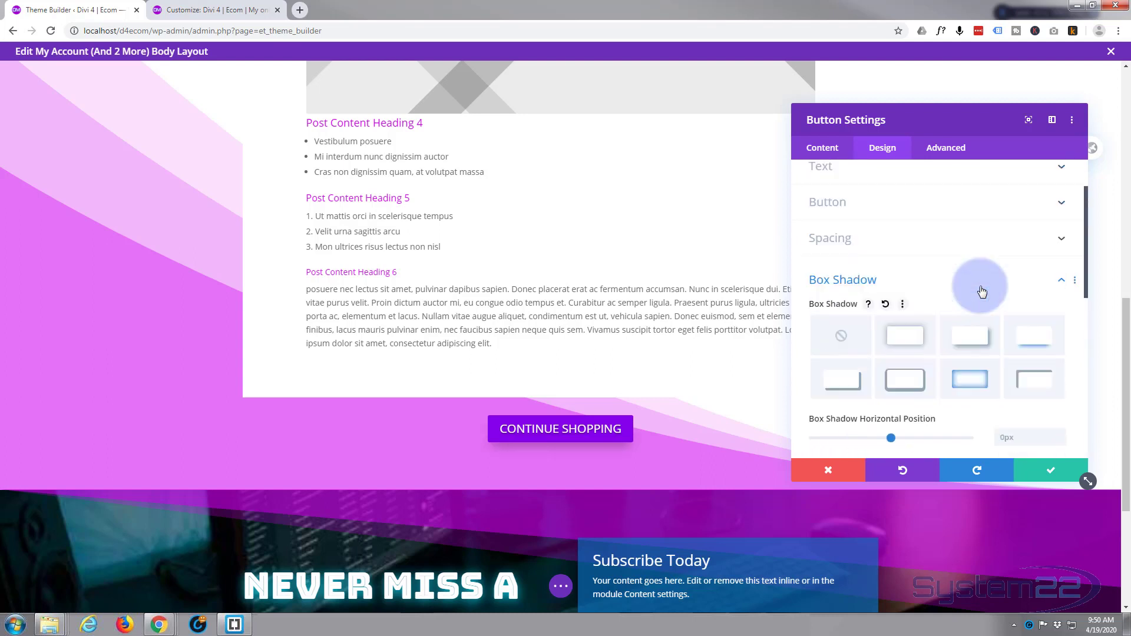
Set the button's linked left and right padding to 80px
left_click(917, 253)
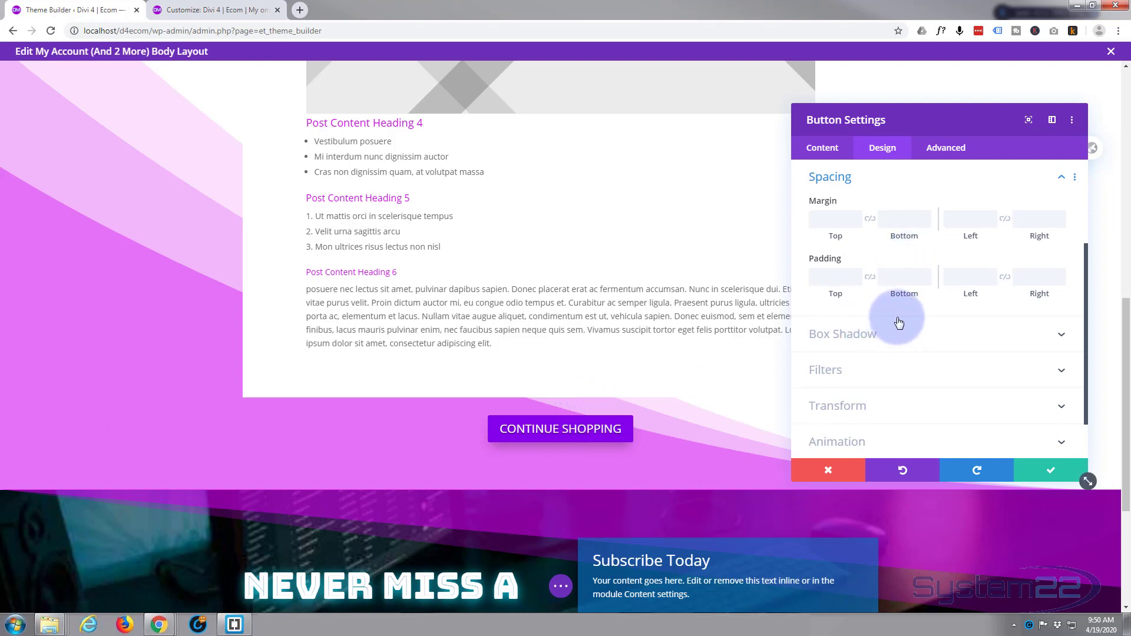
left_click(956, 280)
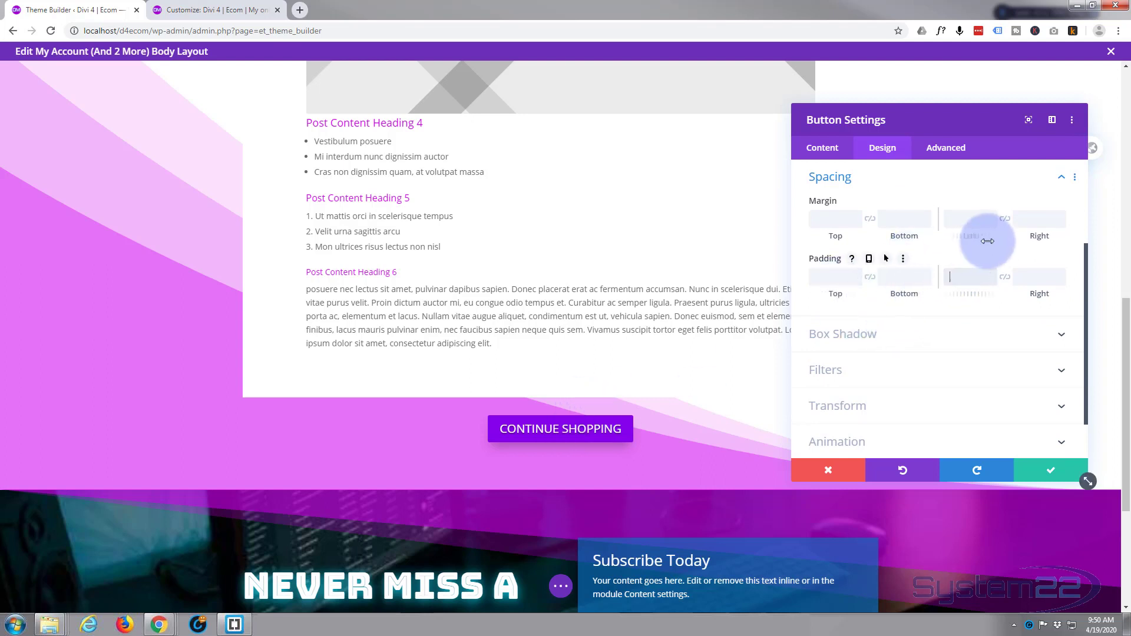
type("50px")
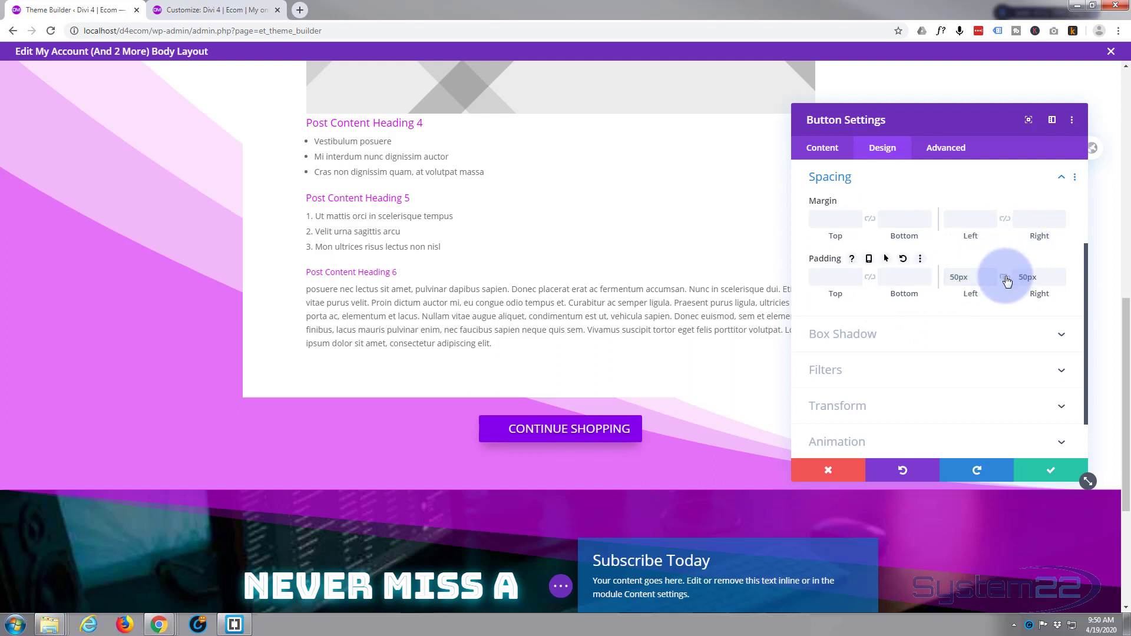
left_click(1005, 278)
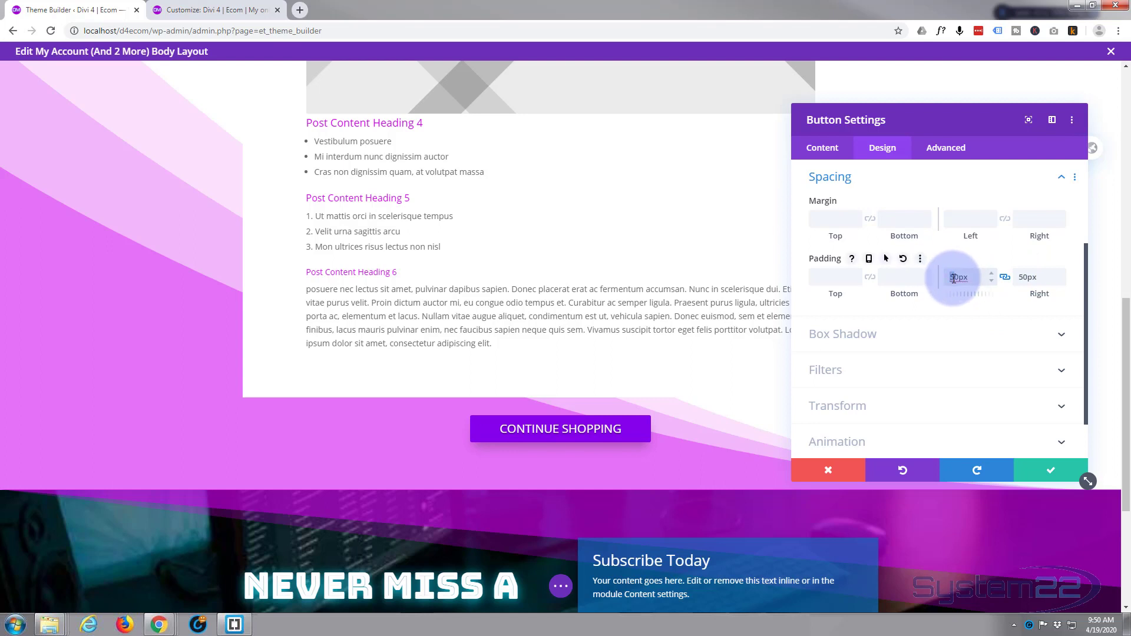
type("8")
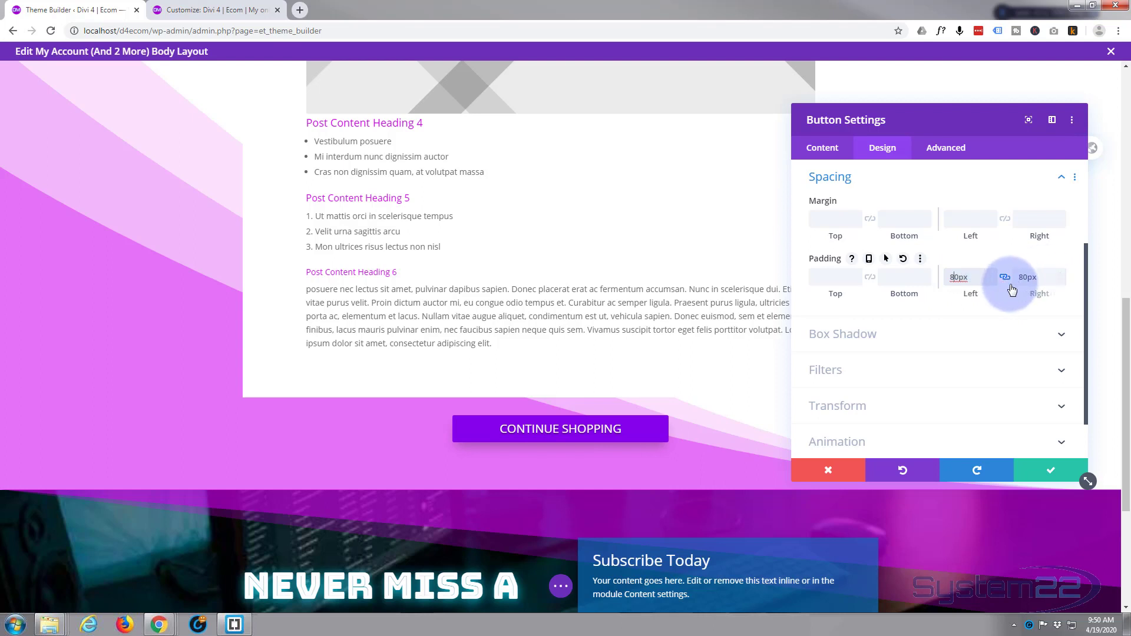
scroll(999, 304, "down", 1)
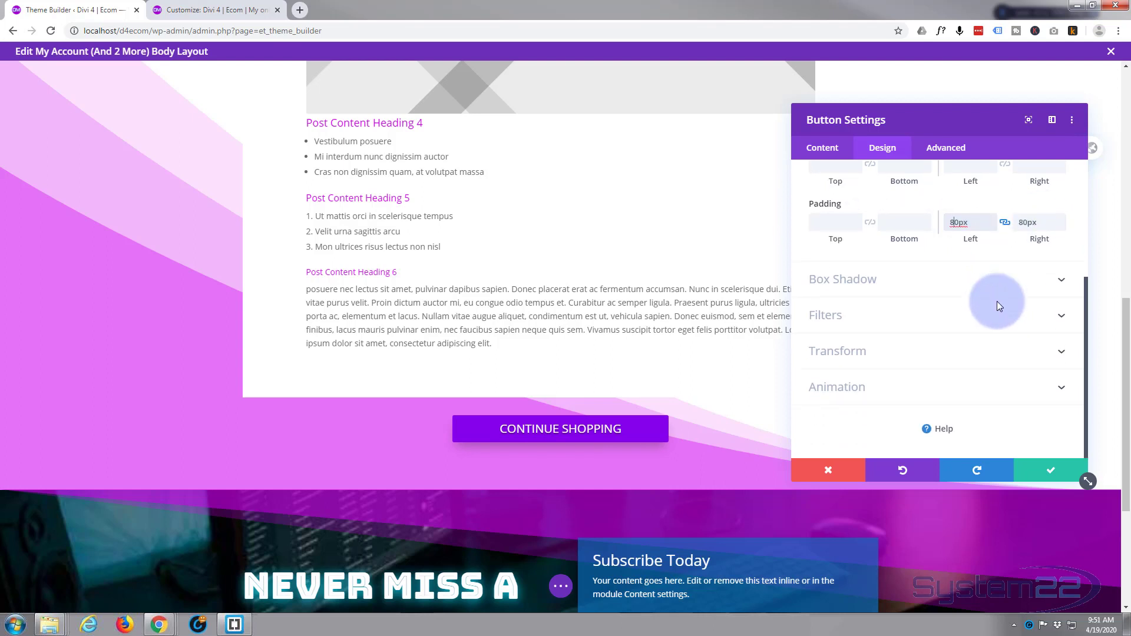
Apply the padding, close the My Account body layout and save the Theme Builder templates
left_click(1039, 475)
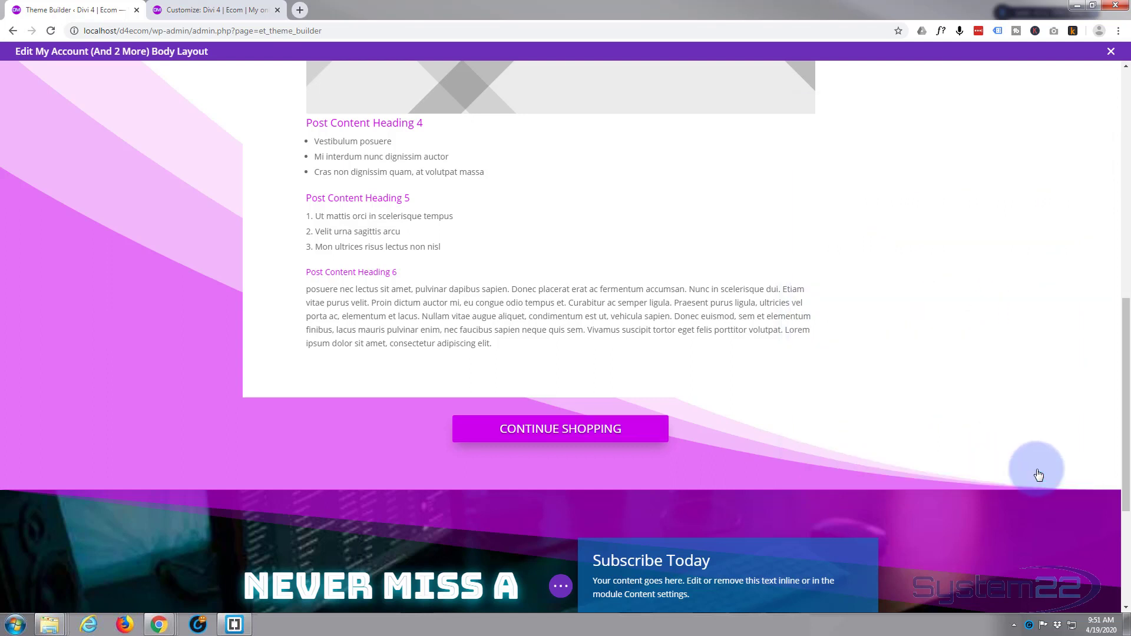
left_click(558, 588)
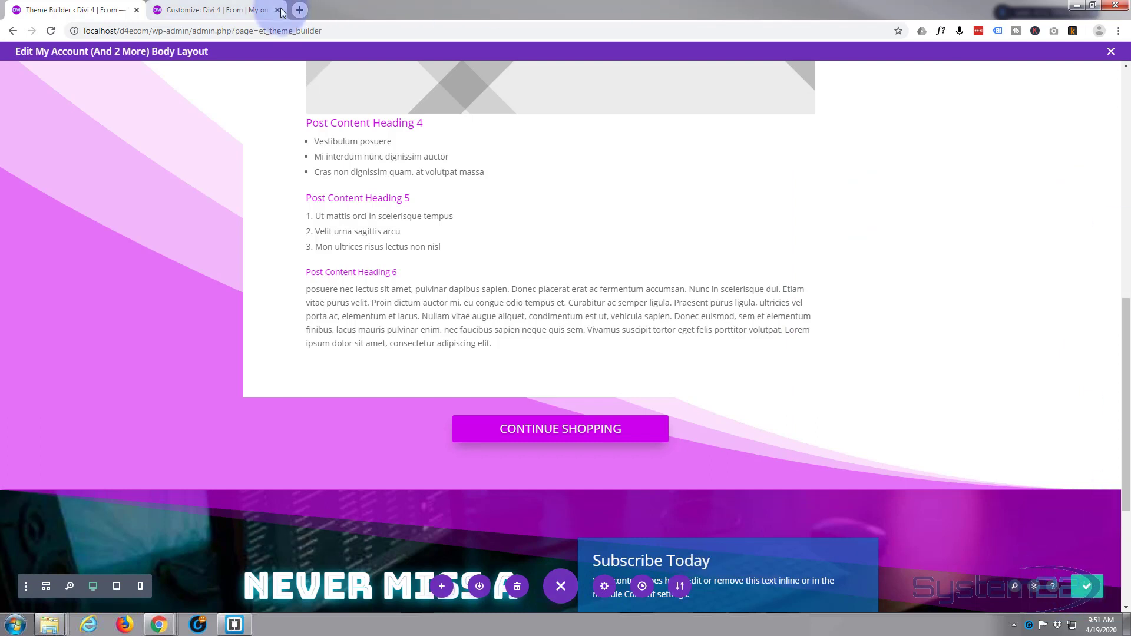
left_click(1110, 53)
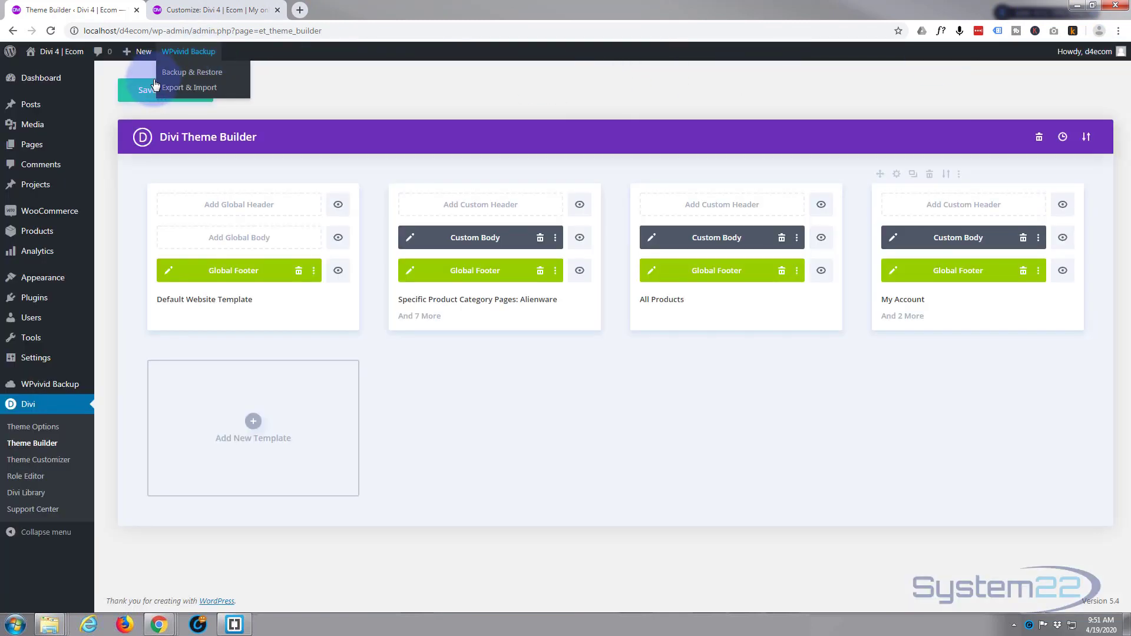
left_click(147, 98)
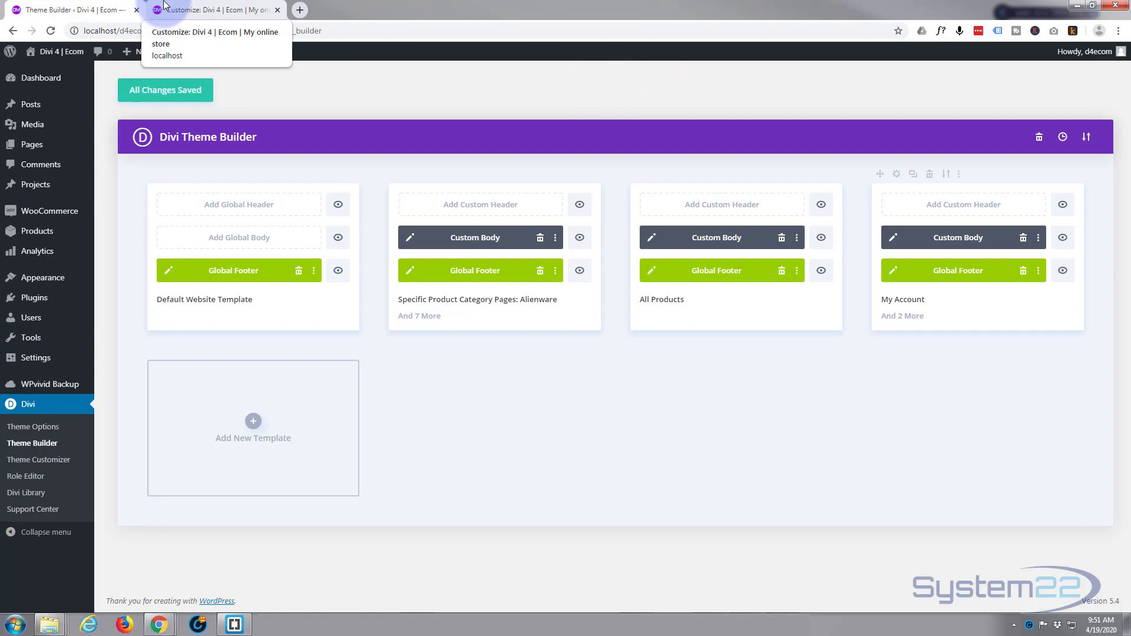
Open the live store front end in a new browser tab
left_click(197, 9)
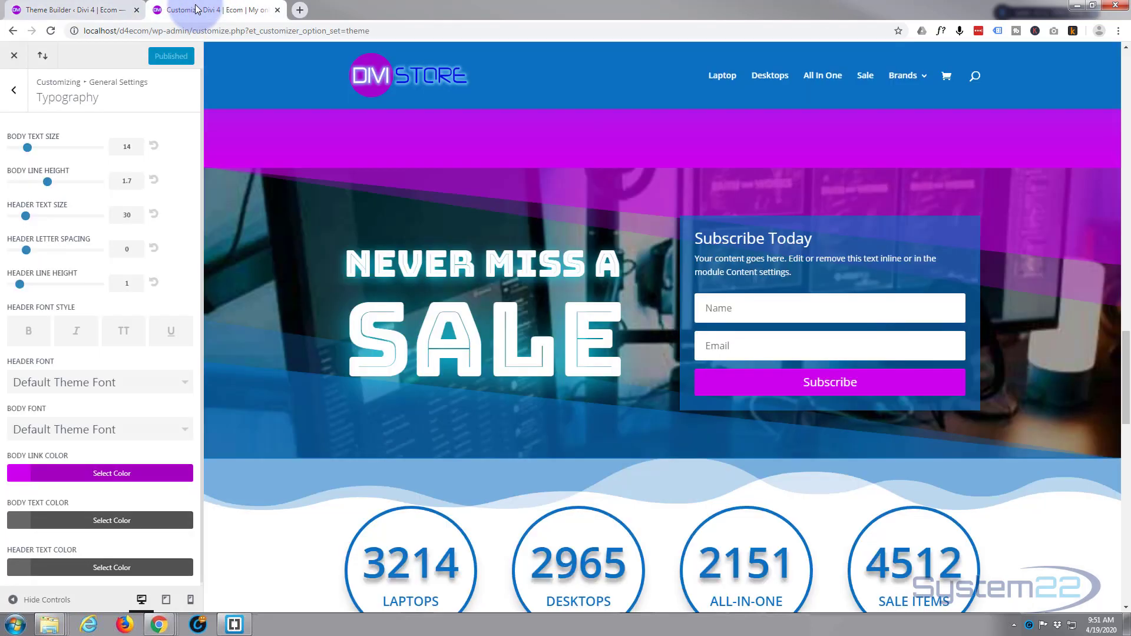
left_click(89, 10)
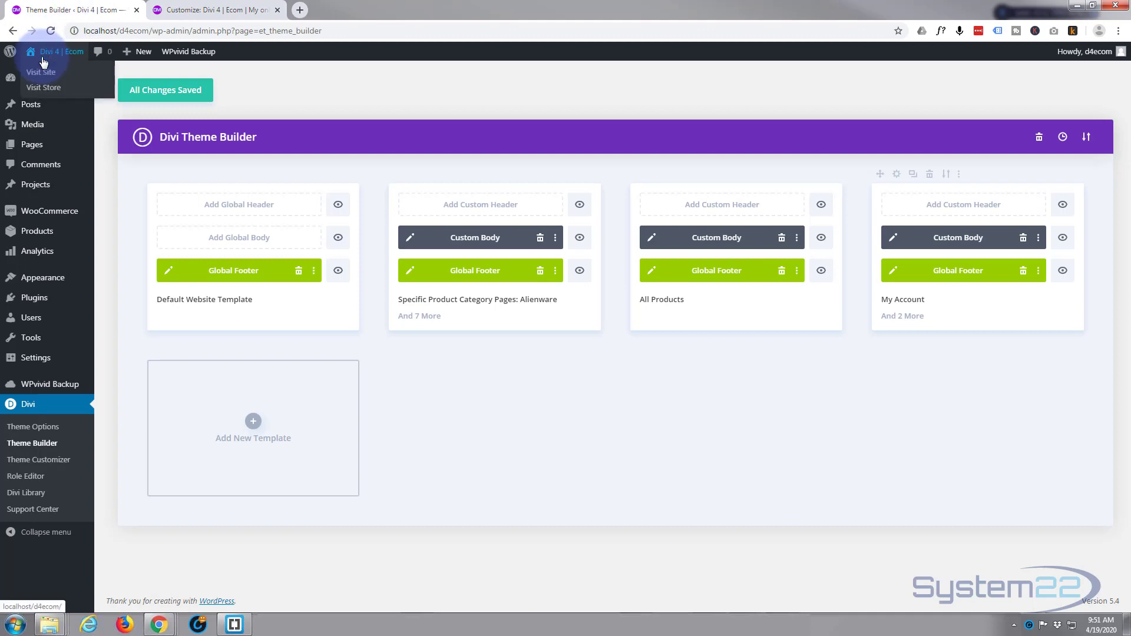
middle_click(41, 71)
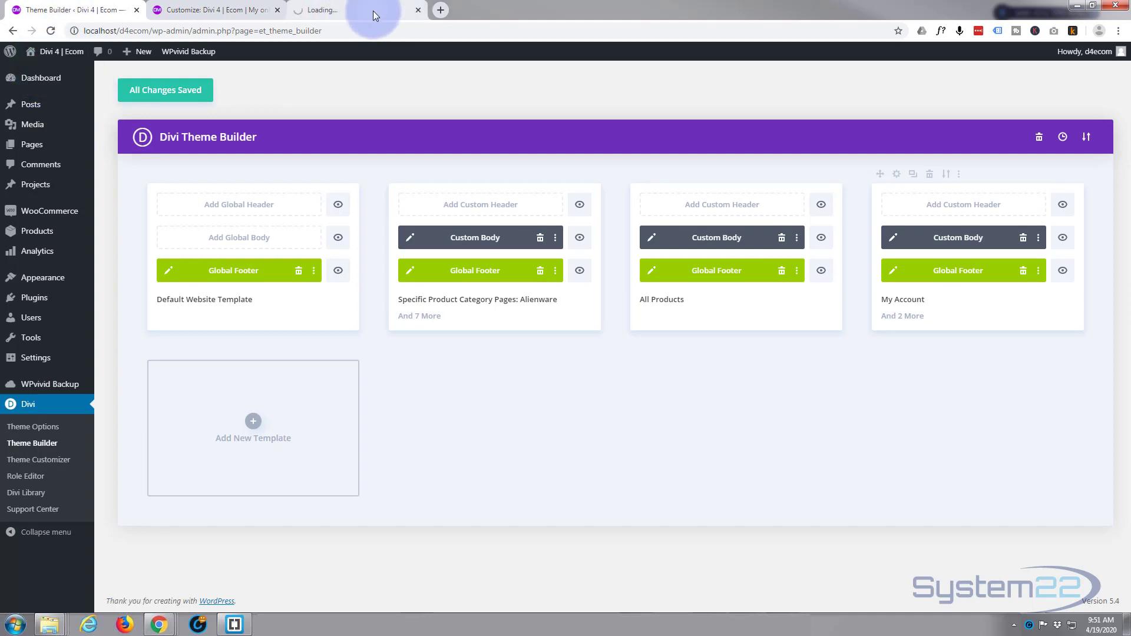
Open the Dell Business Laptop product page from the store's Best Sellers section
left_click(373, 15)
scroll(486, 184, "down", 3)
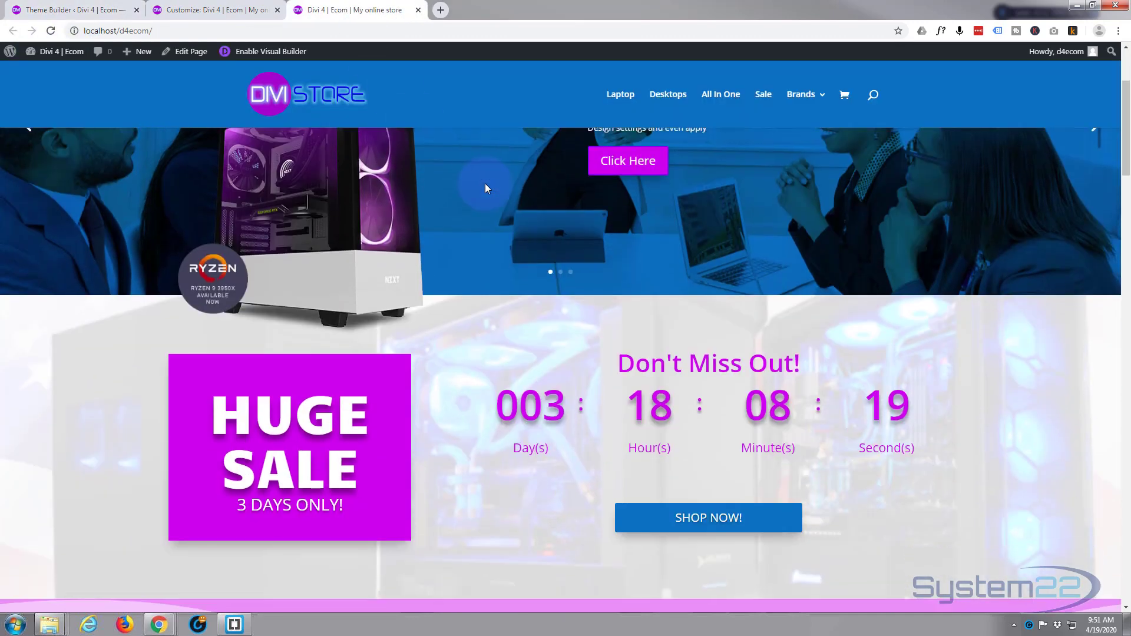
scroll(485, 189, "down", 8)
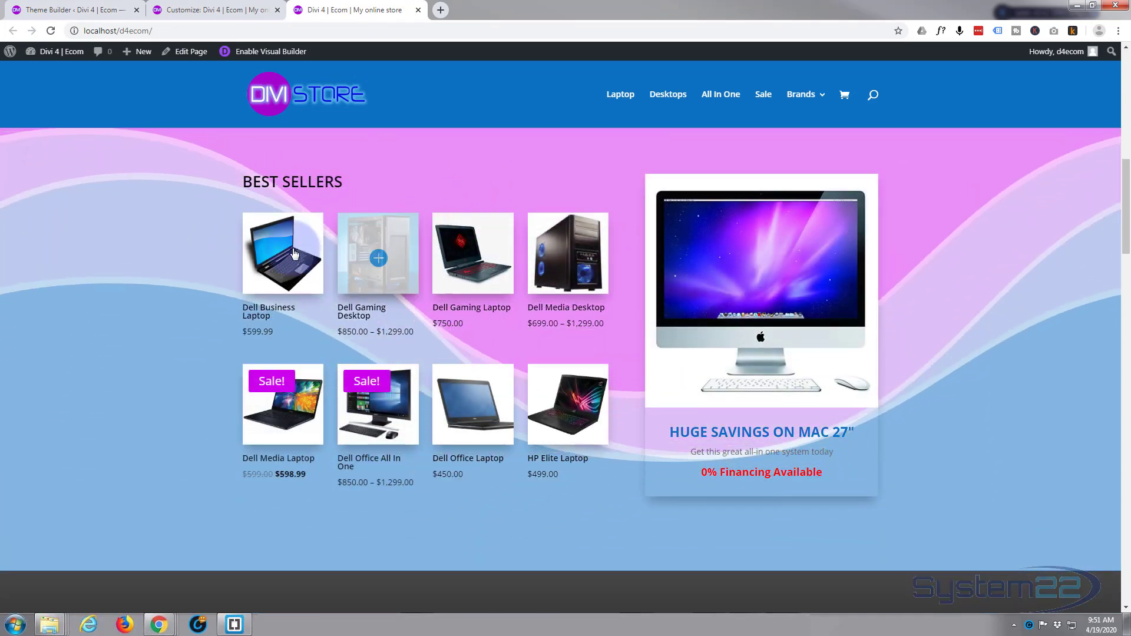
left_click(294, 253)
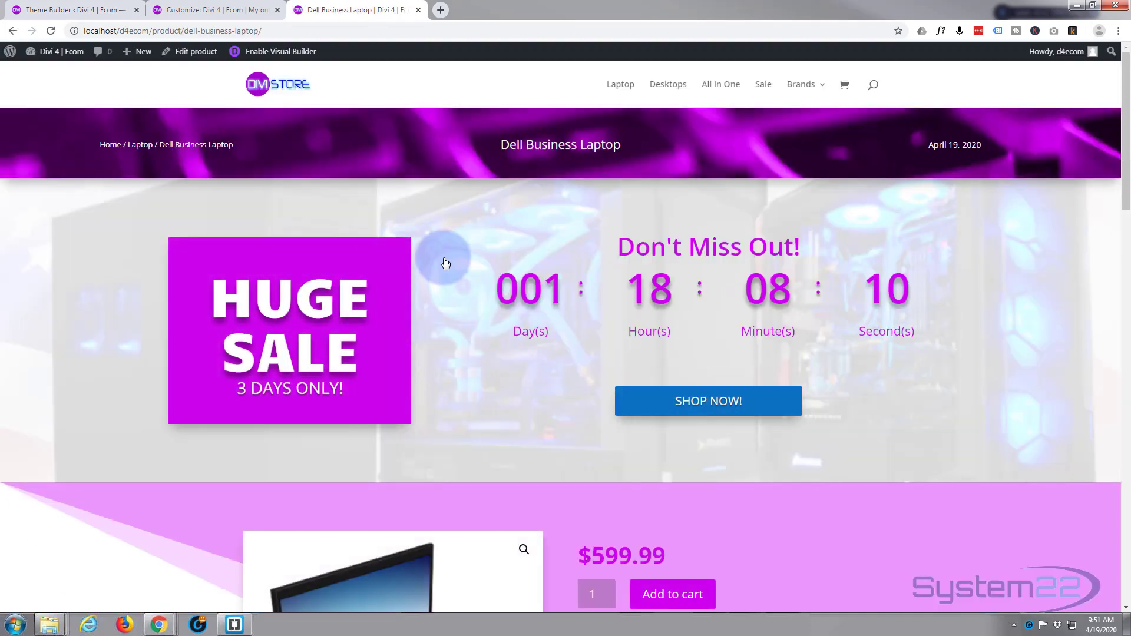
Add the laptop and view the cart, now listing Dell Business Laptop ×2
scroll(480, 263, "down", 6)
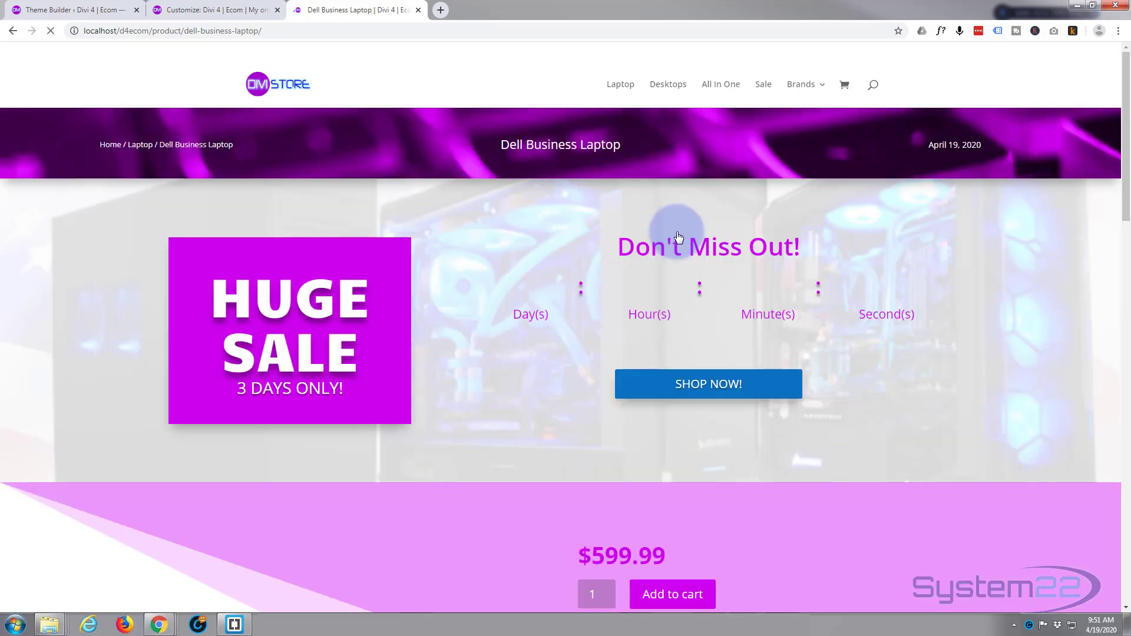
scroll(575, 247, "down", 5)
scroll(573, 247, "down", 4)
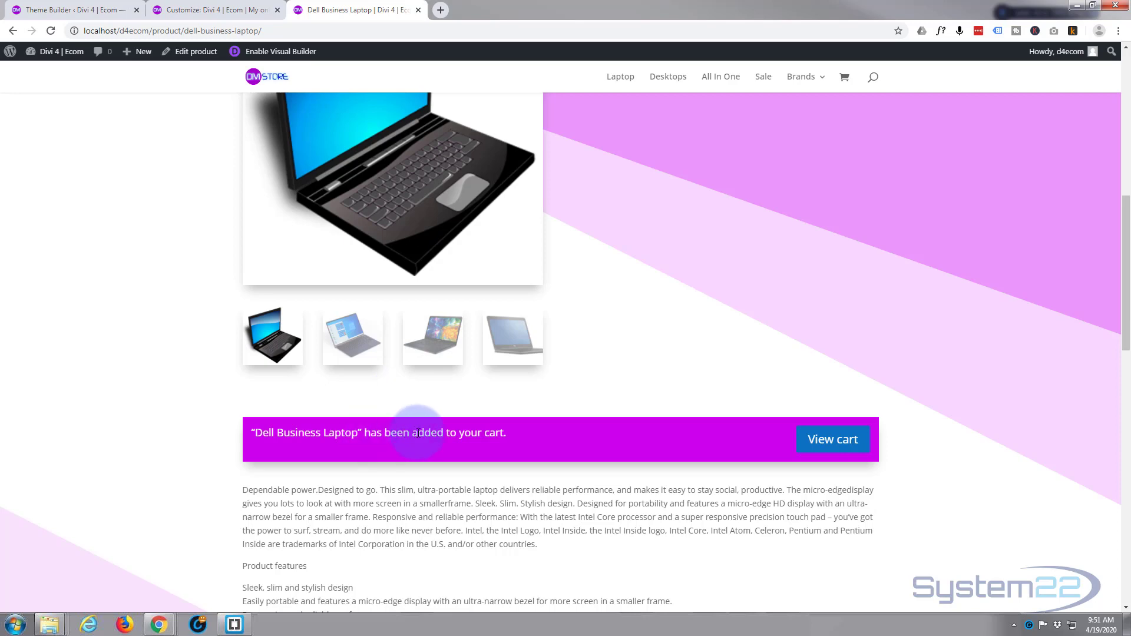
scroll(419, 370, "up", 3)
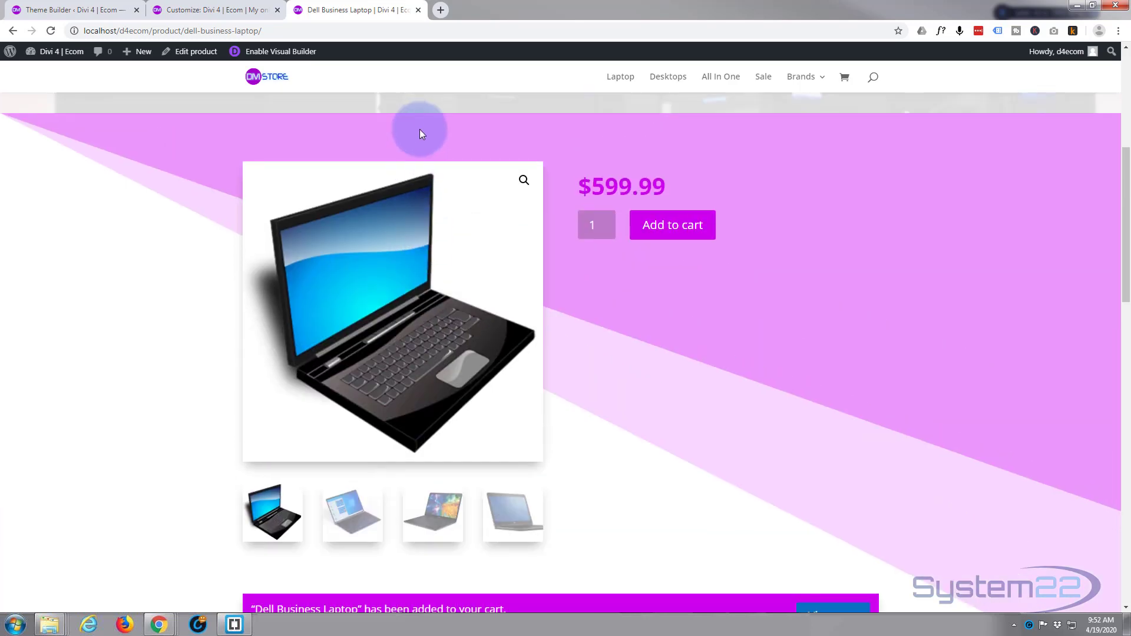
scroll(701, 154, "up", 5)
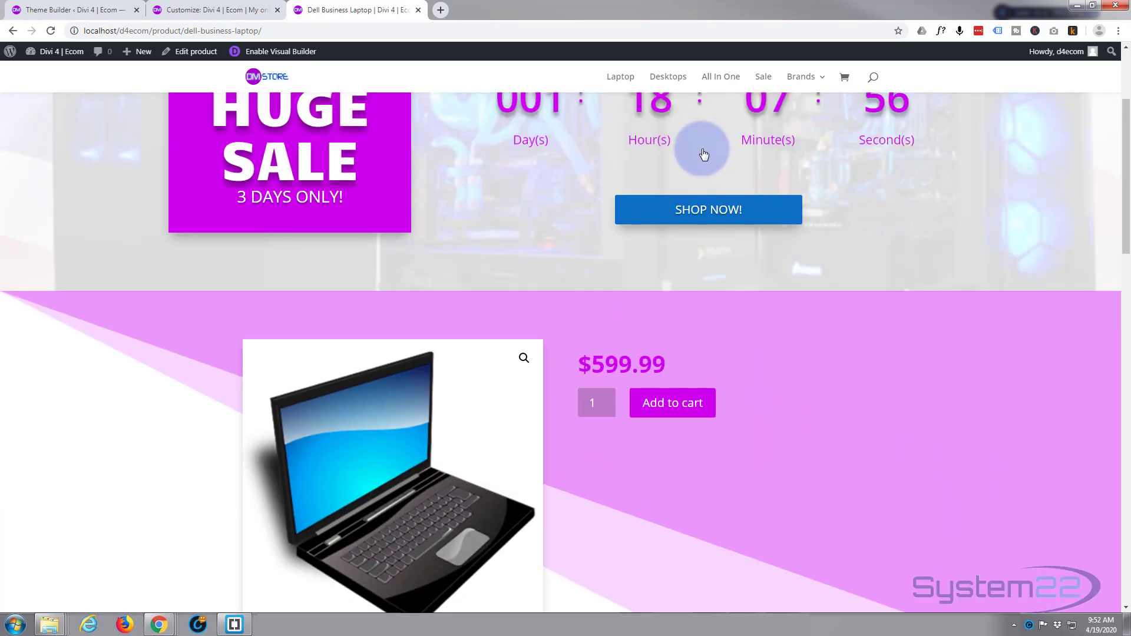
scroll(705, 154, "down", 8)
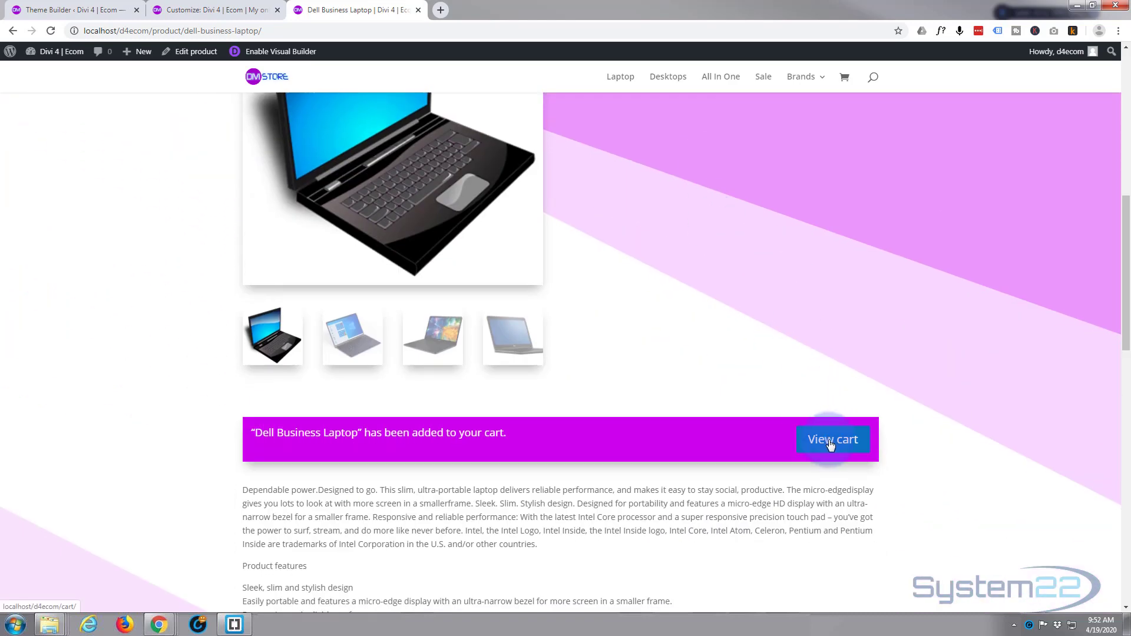
left_click(831, 443)
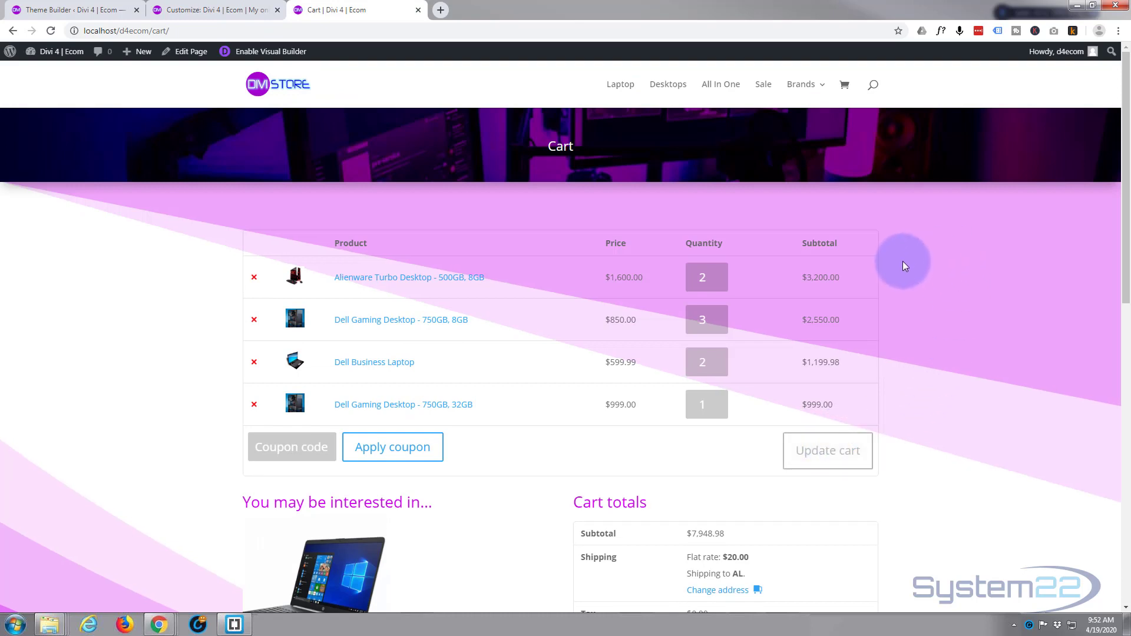
Review the cart page's four products and $7,968.98 total with $20 shipping
scroll(900, 267, "down", 2)
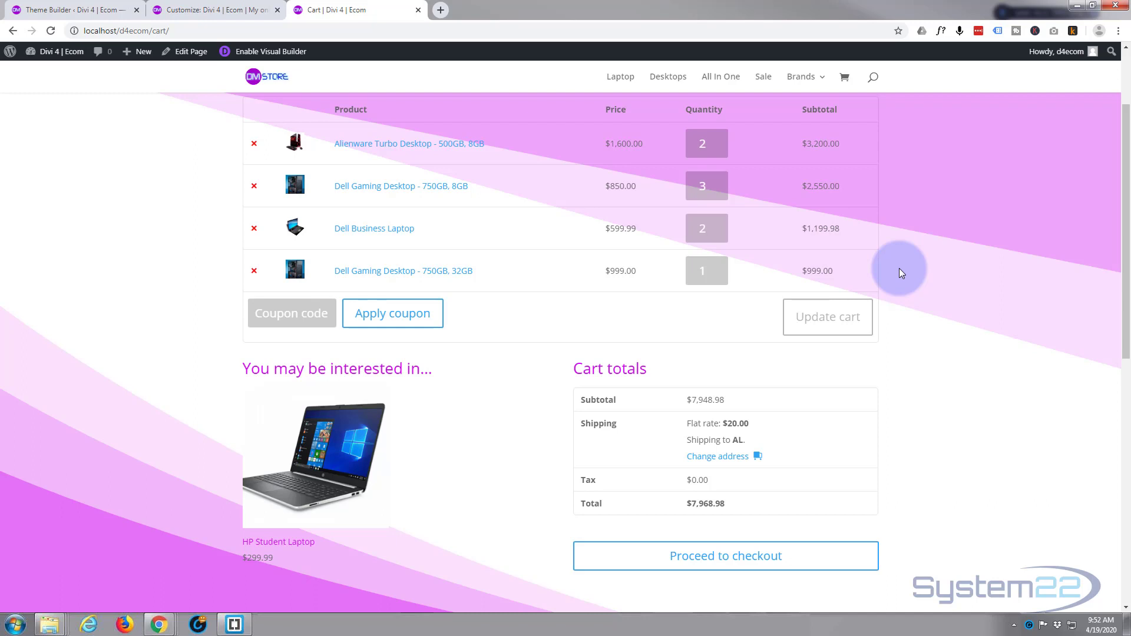
scroll(899, 272, "down", 2)
scroll(899, 273, "up", 2)
scroll(899, 267, "up", 2)
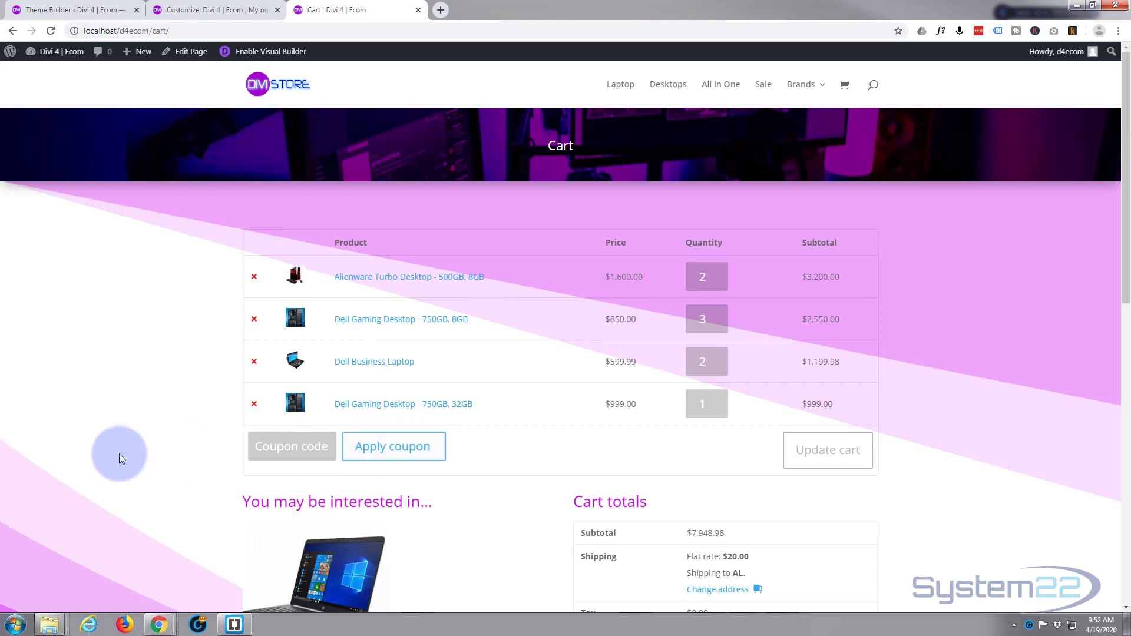
scroll(116, 446, "down", 2)
scroll(117, 445, "down", 2)
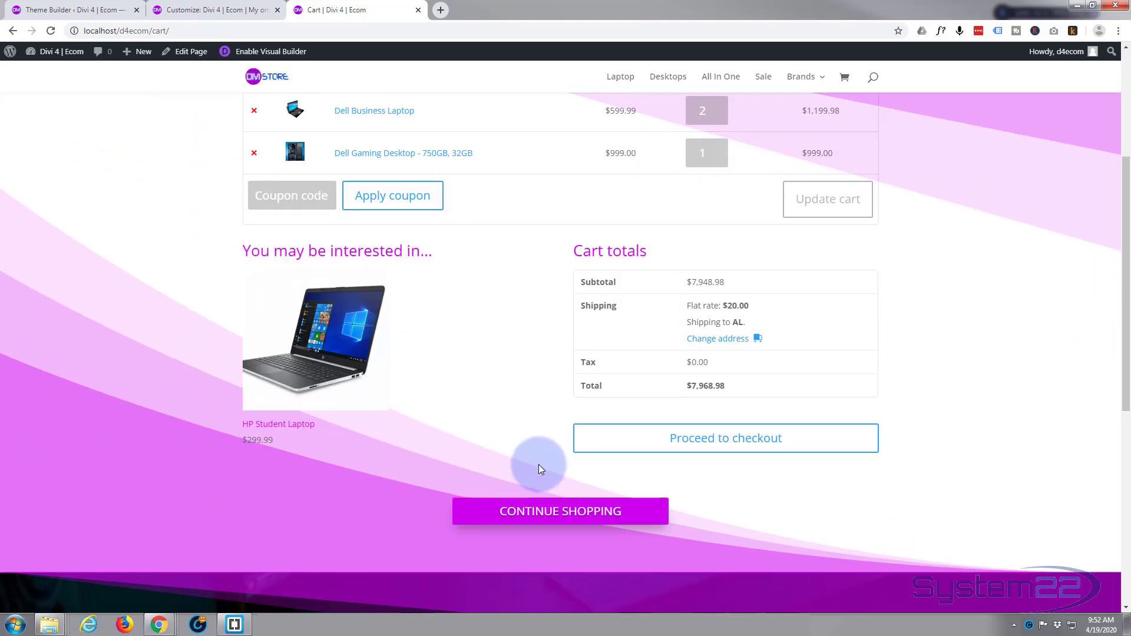
scroll(392, 430, "up", 2)
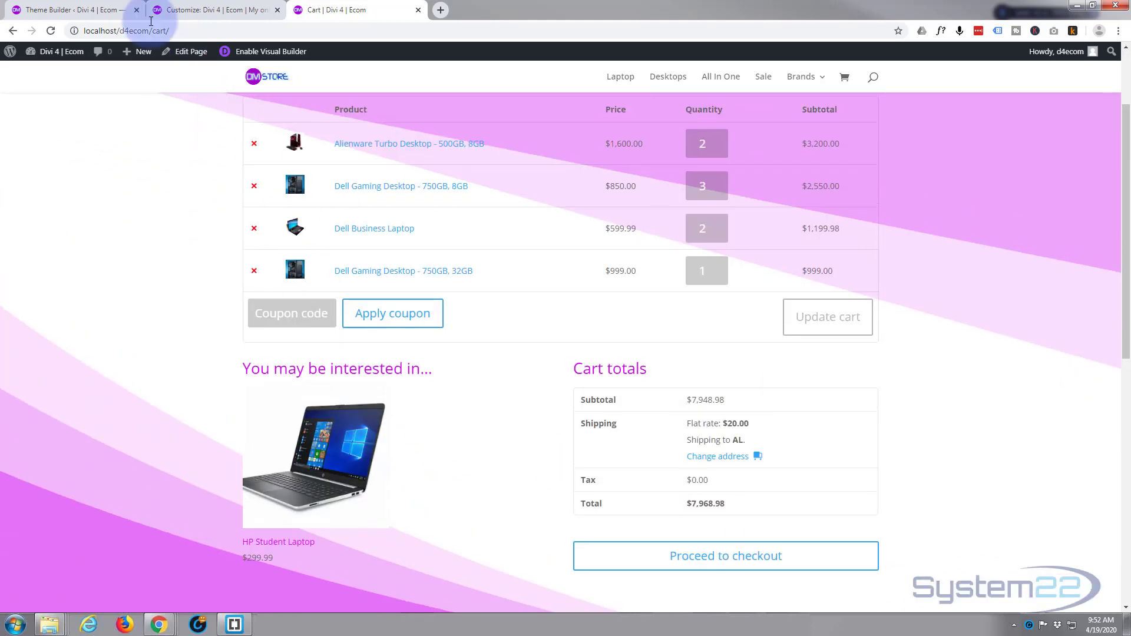
Set the Customizer button background colour to magenta #cd00ed
left_click(222, 13)
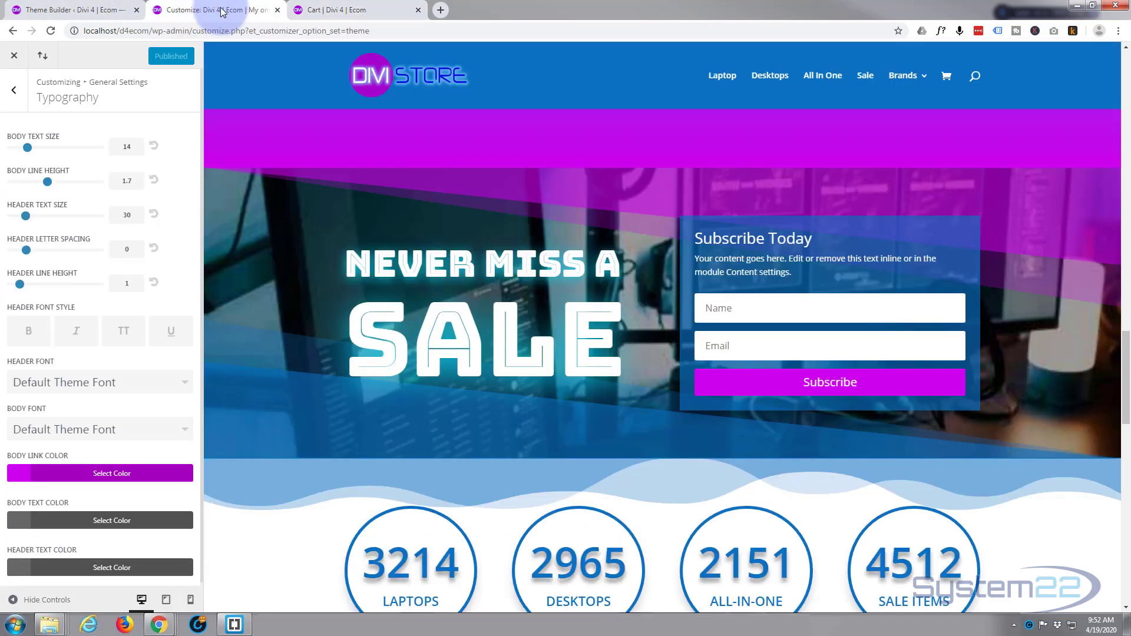
left_click(17, 95)
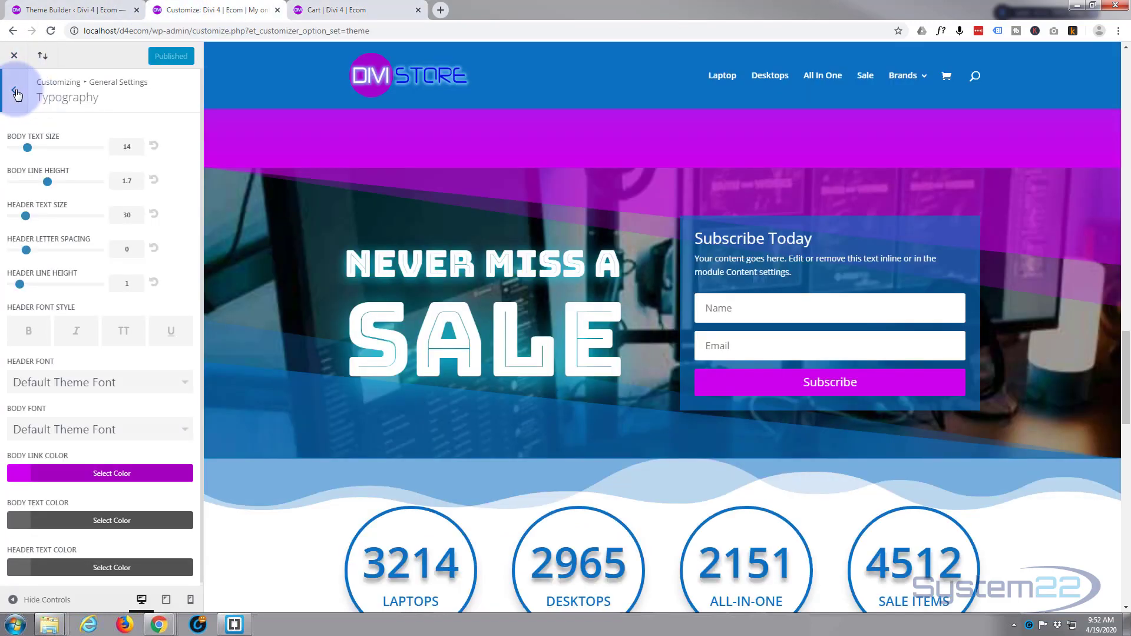
left_click(16, 94)
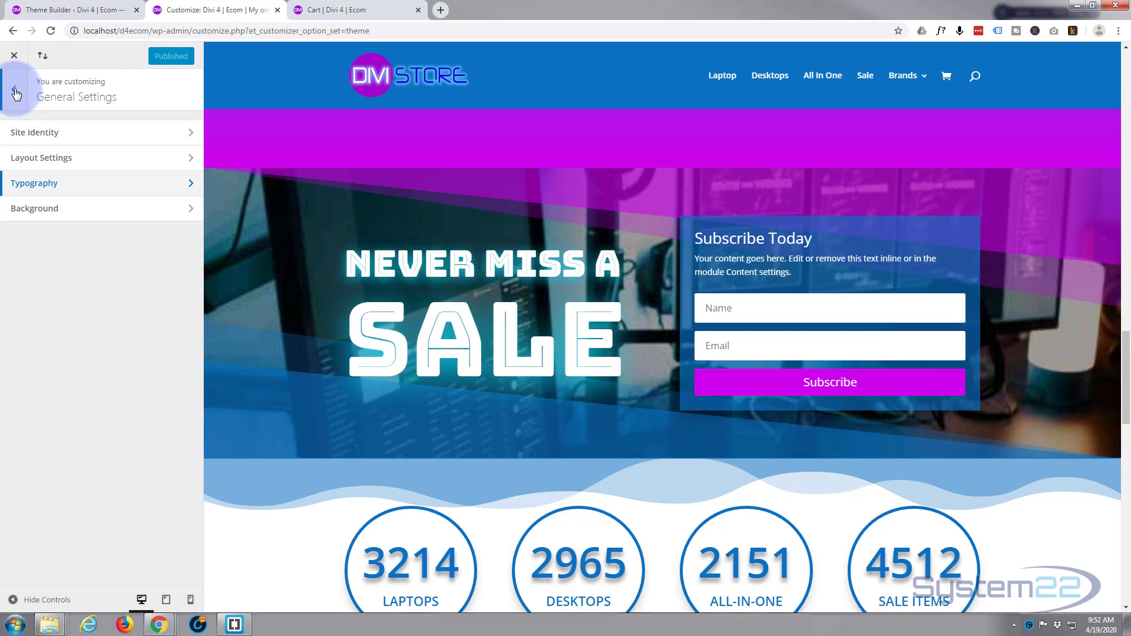
left_click(16, 93)
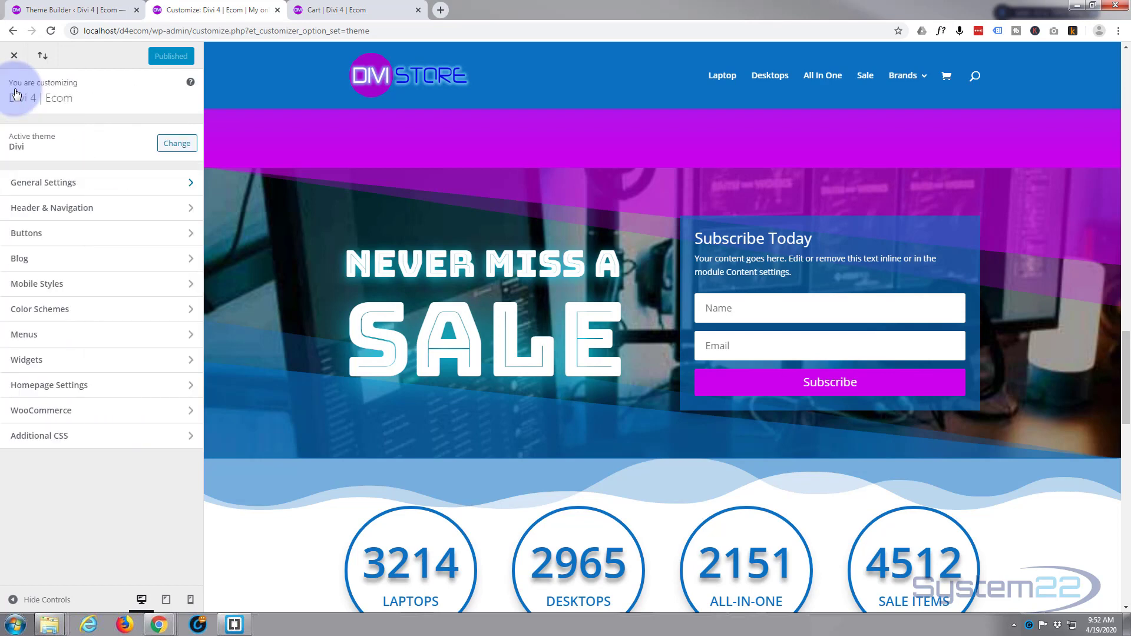
left_click(80, 240)
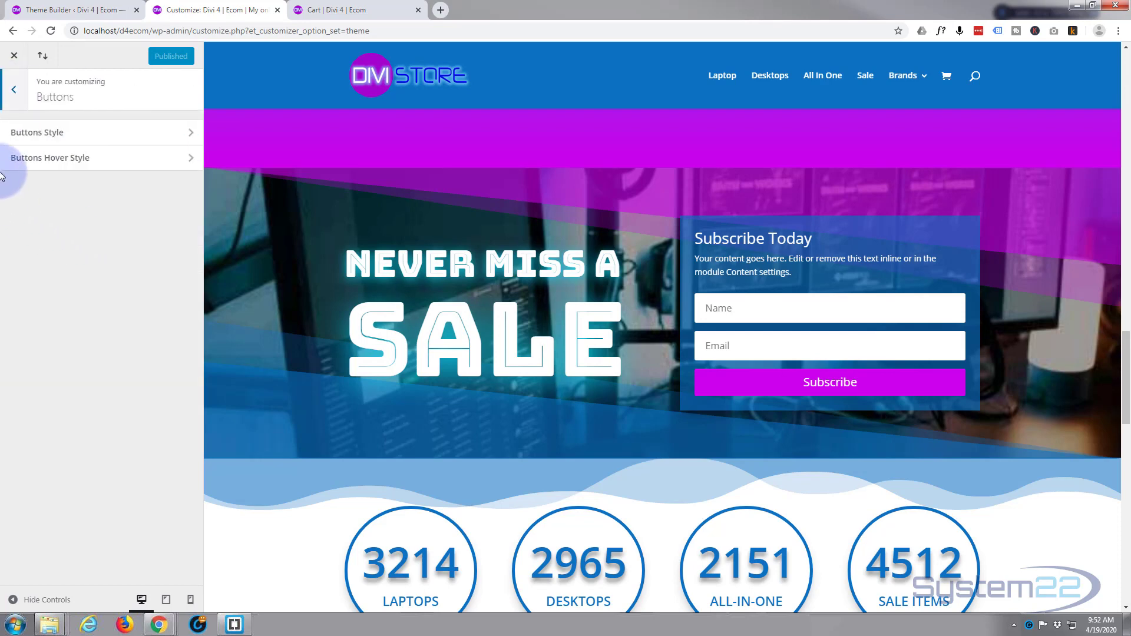
left_click(85, 139)
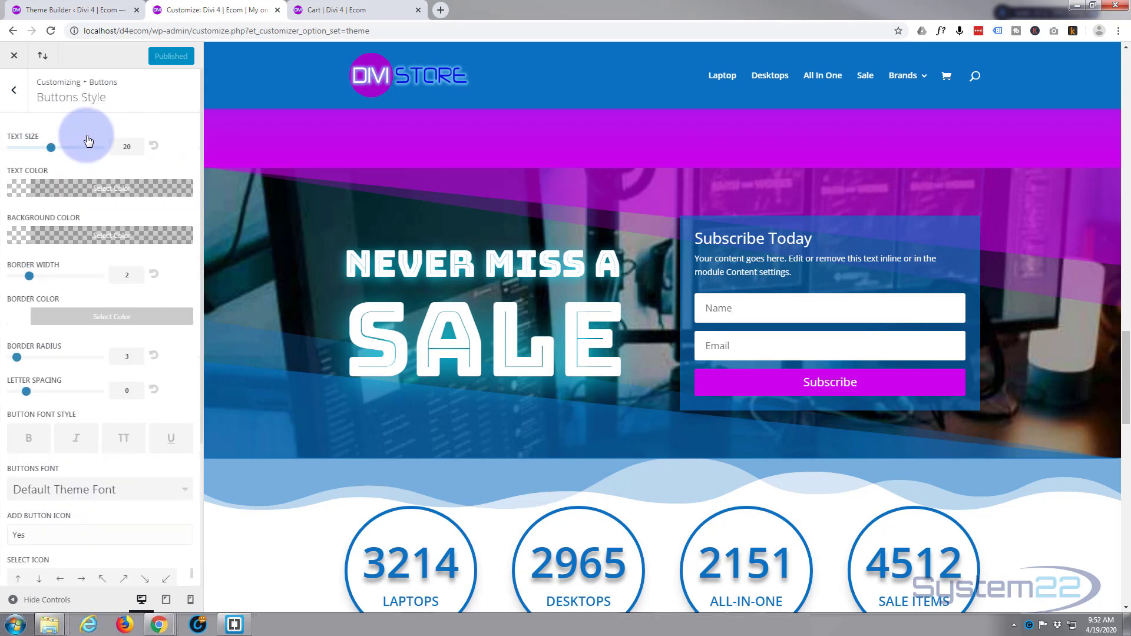
left_click(61, 238)
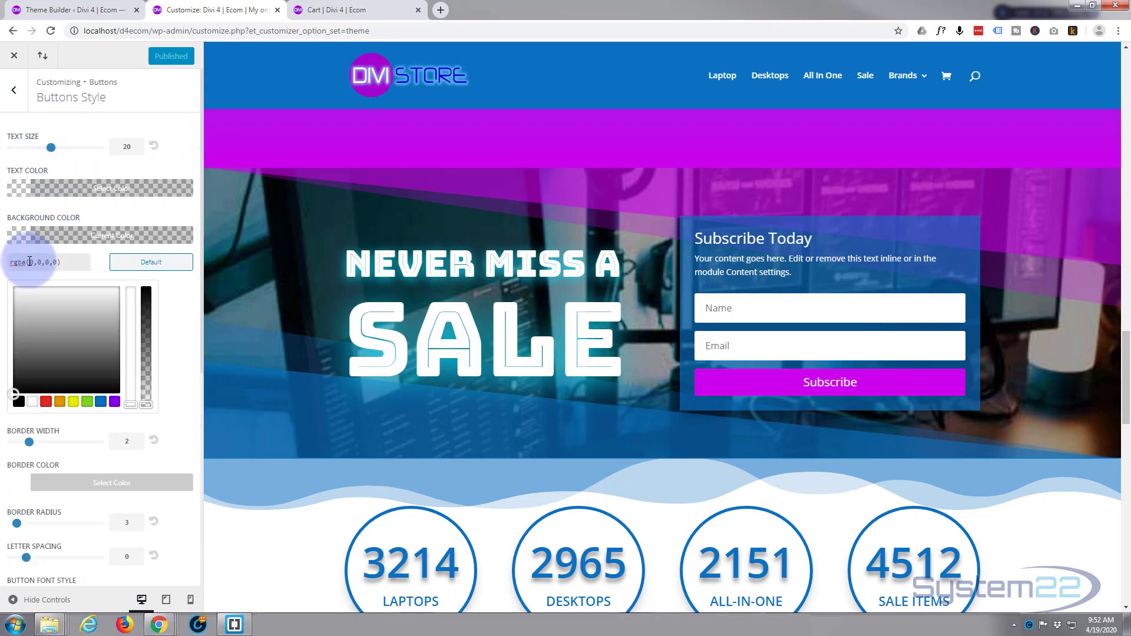
triple_click(29, 261)
type("#cd00ed")
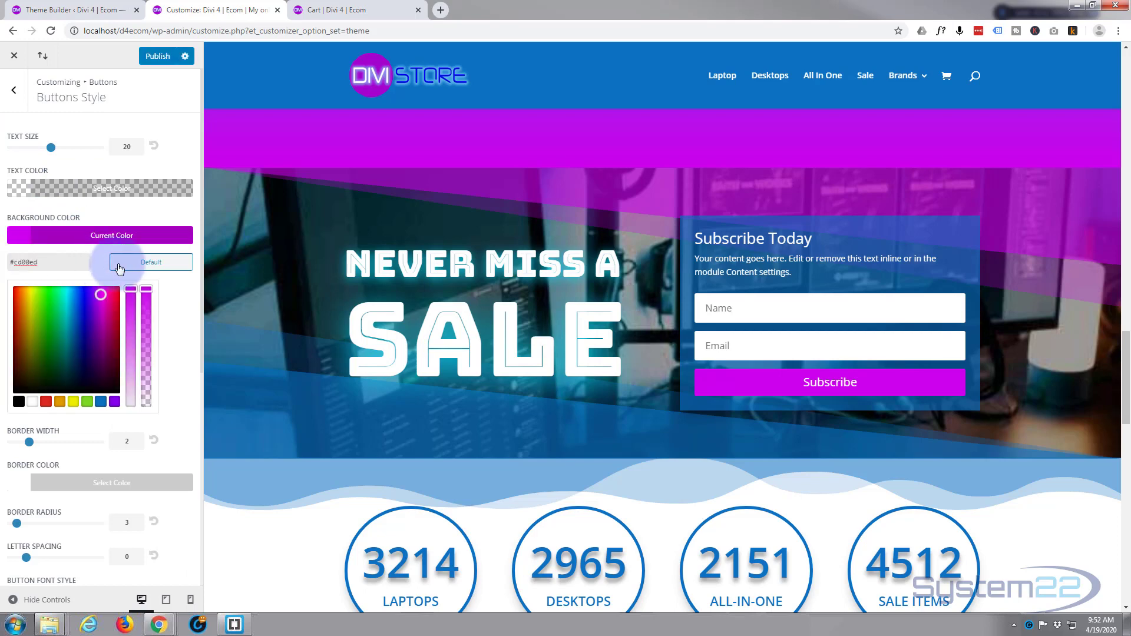
Set button border width to 0 and turn off button icons
scroll(131, 252, "down", 1)
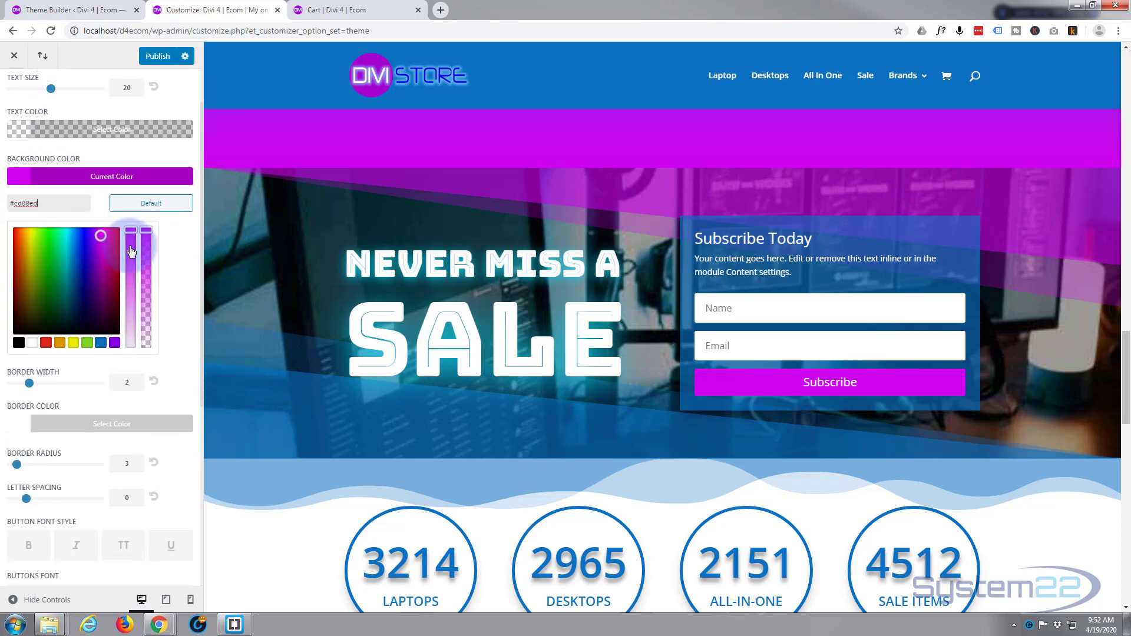
scroll(118, 307, "down", 1)
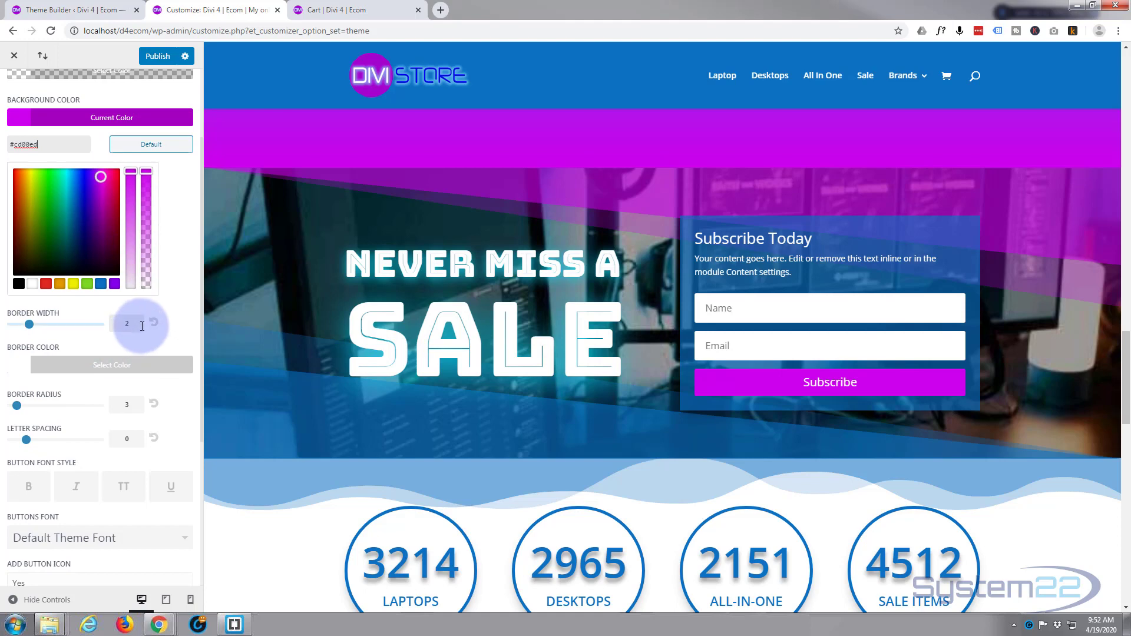
left_click_drag(29, 325, 3, 328)
left_click(66, 339)
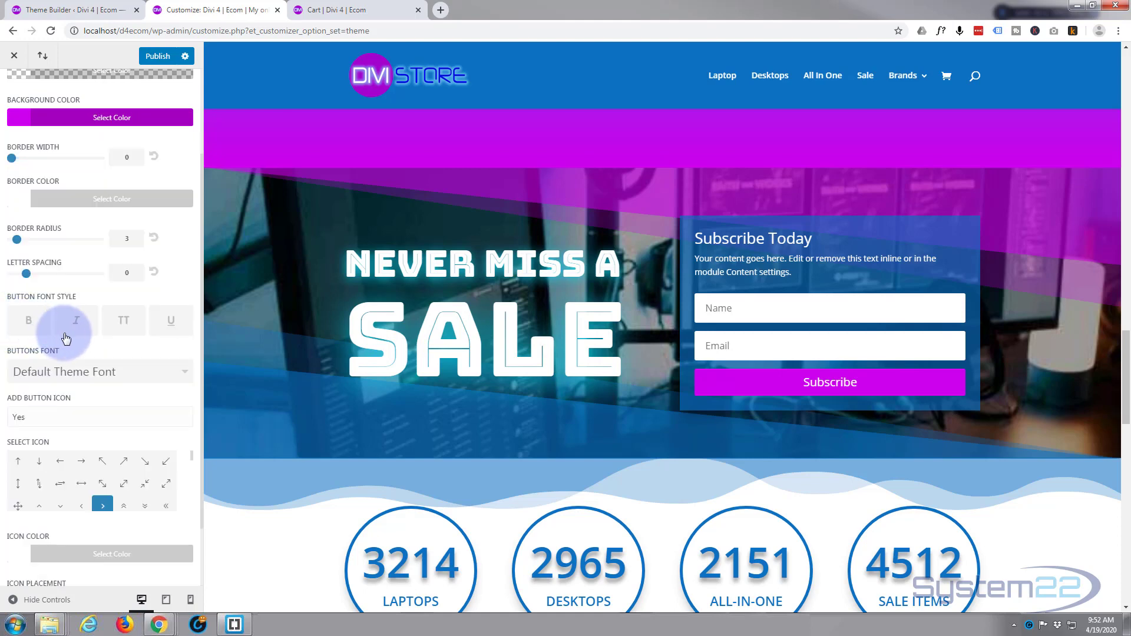
scroll(66, 339, "down", 1)
left_click(66, 340)
left_click(32, 366)
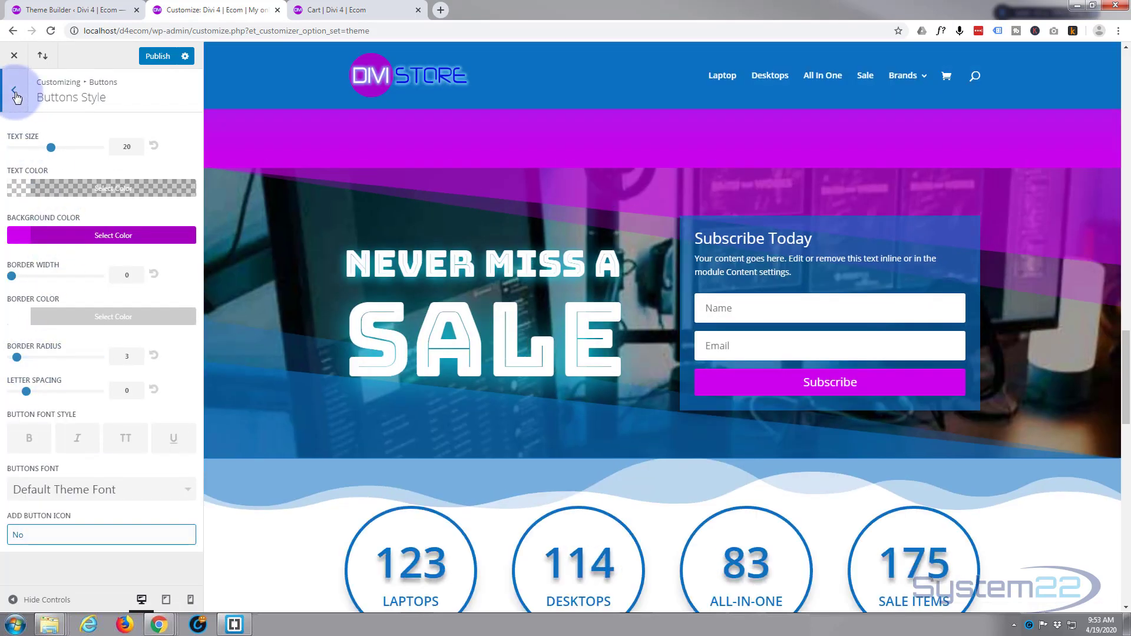
Give buttons a translucent purple rgba(131,0,233,0.2) hover background and publish
left_click(15, 93)
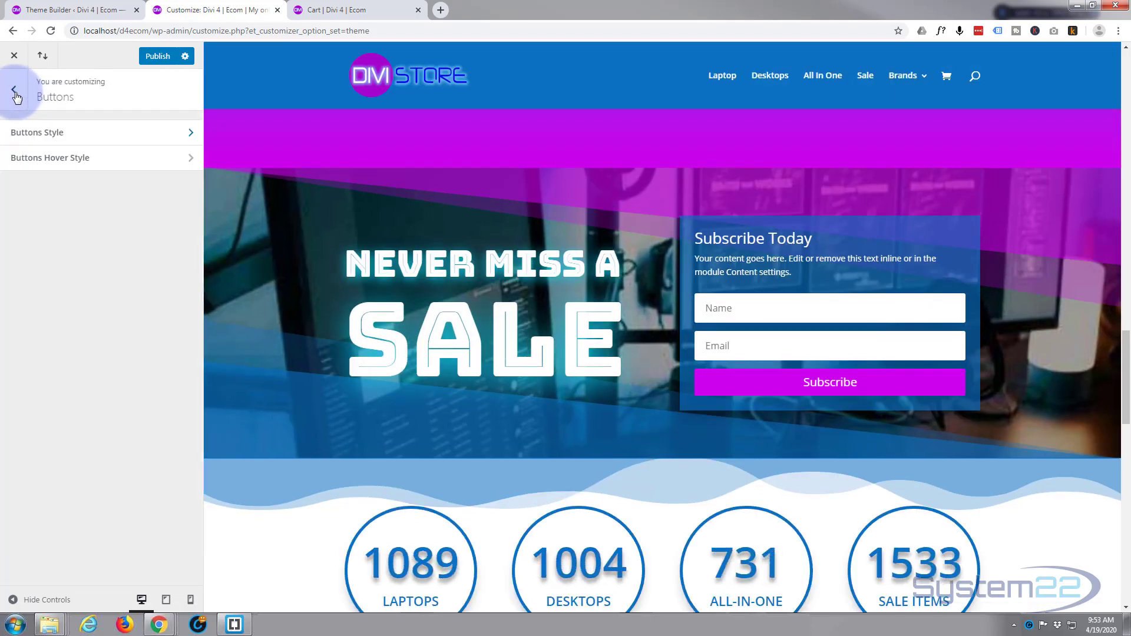
left_click(150, 158)
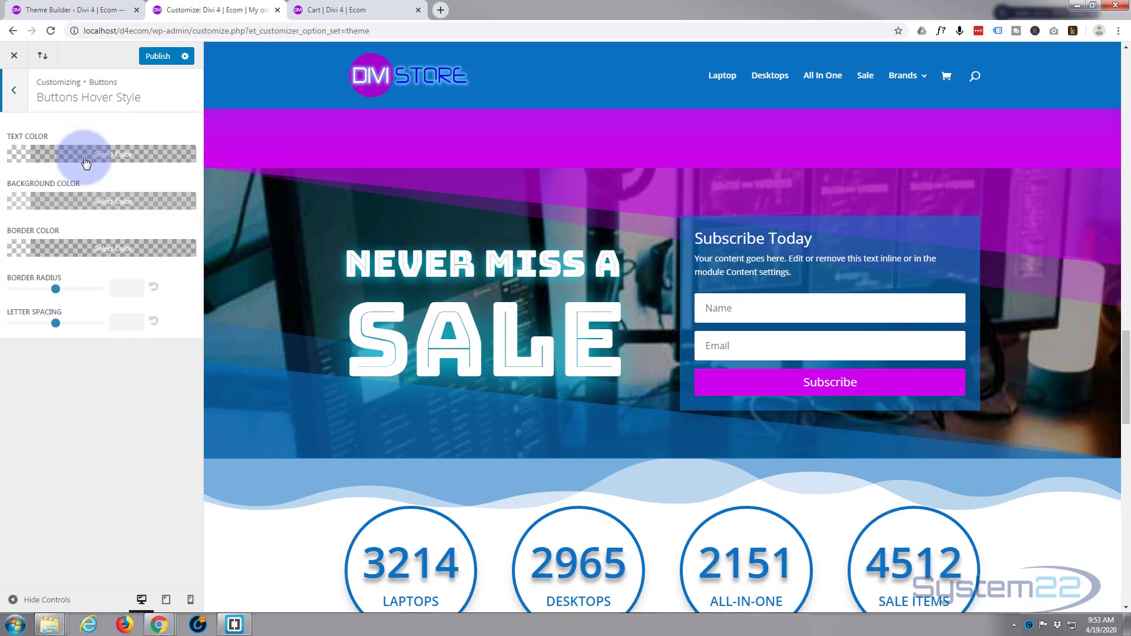
left_click(64, 207)
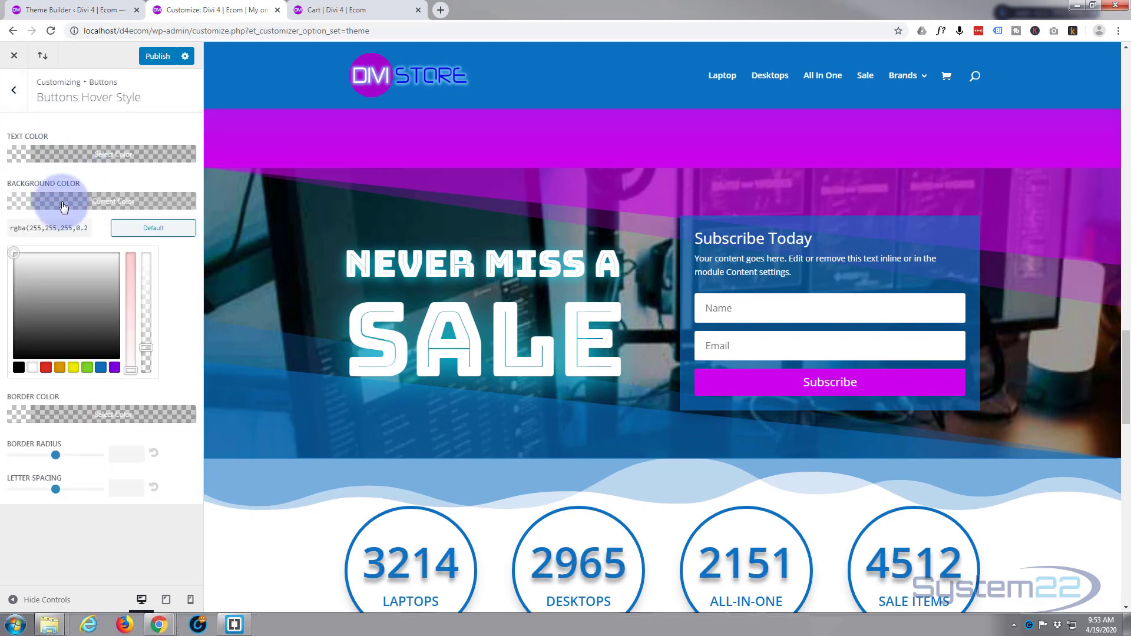
left_click(114, 367)
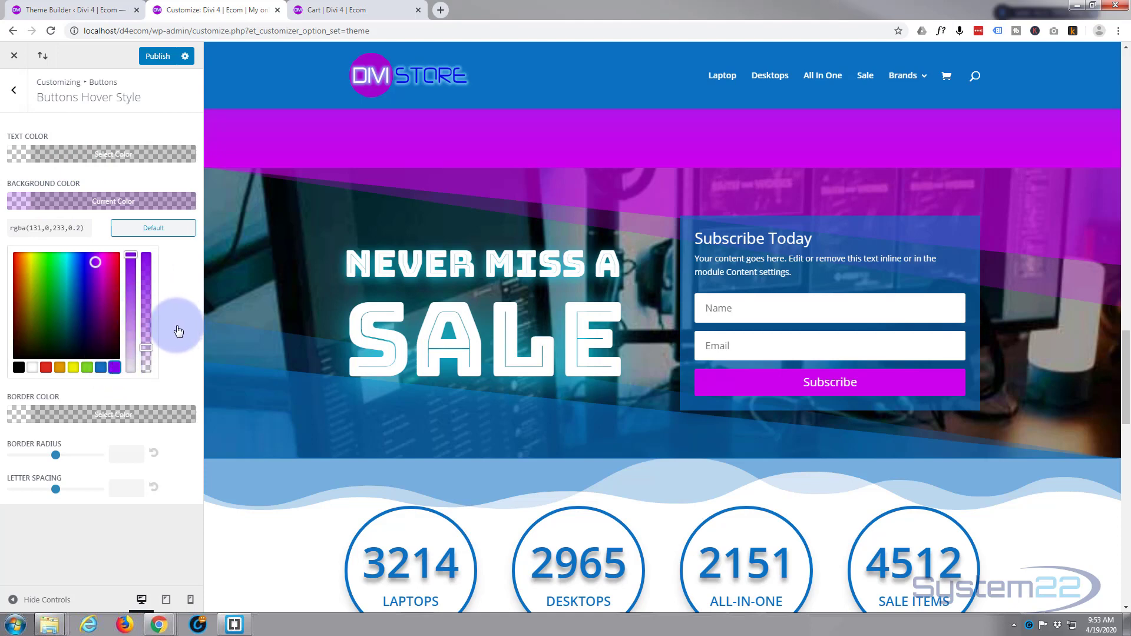
left_click(150, 56)
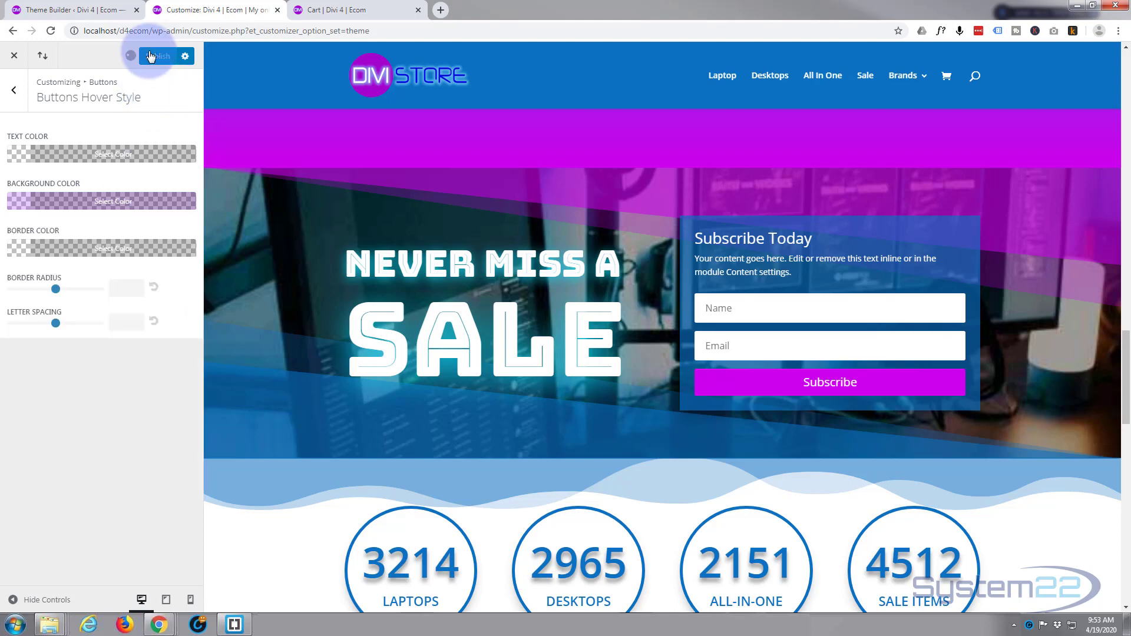
Reload the cart to review the purple button styling, then proceed to checkout
left_click(318, 10)
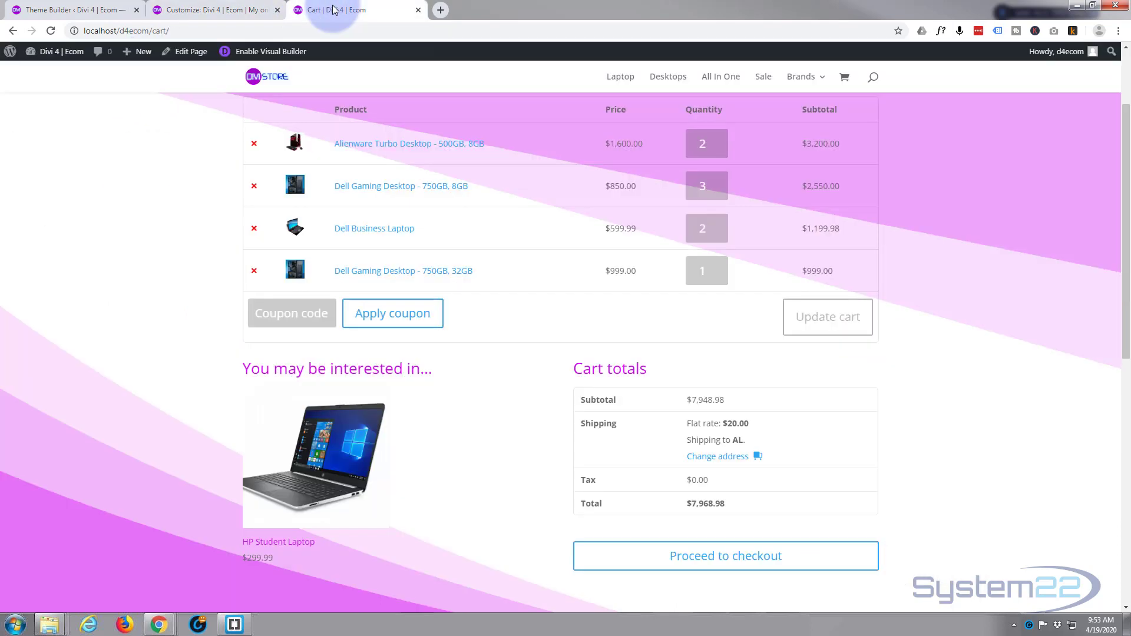
left_click(50, 31)
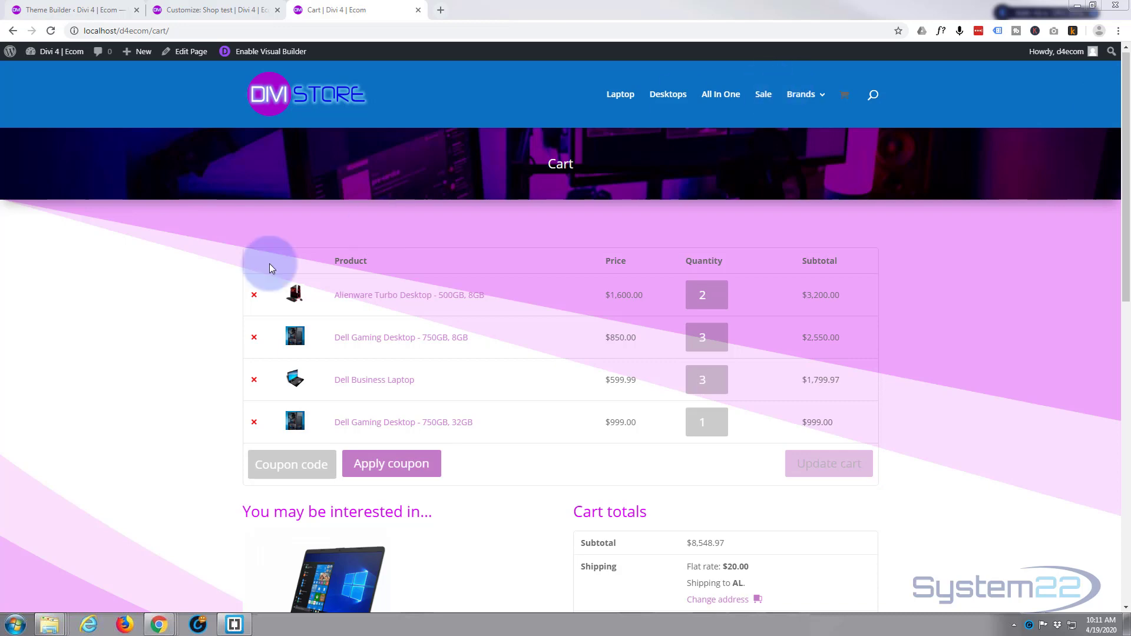
scroll(208, 326, "down", 6)
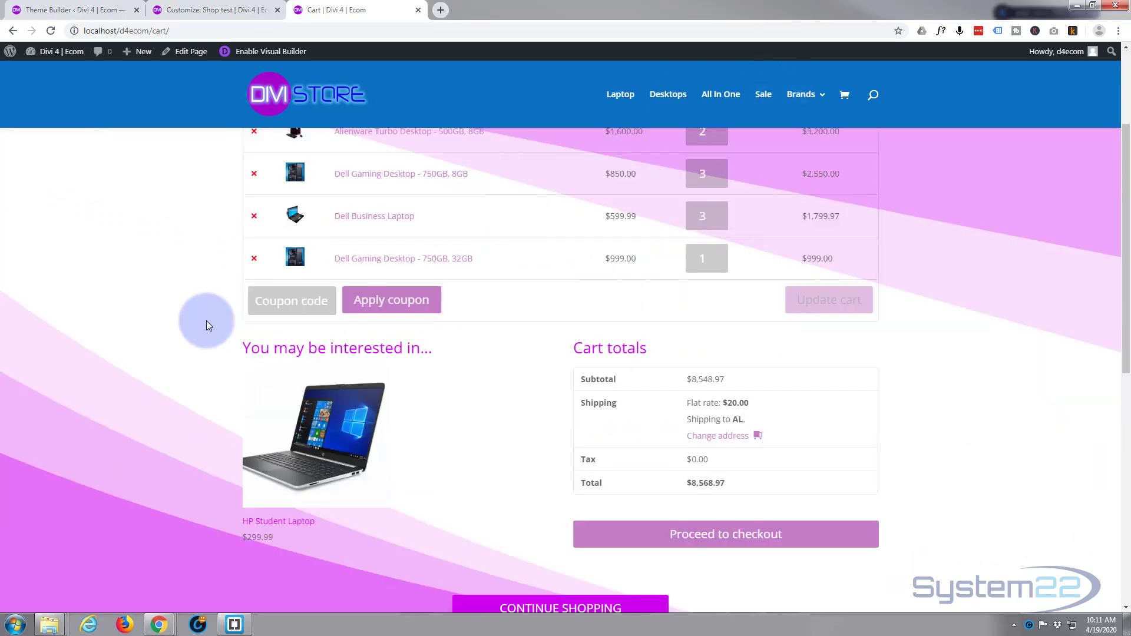
scroll(206, 326, "up", 2)
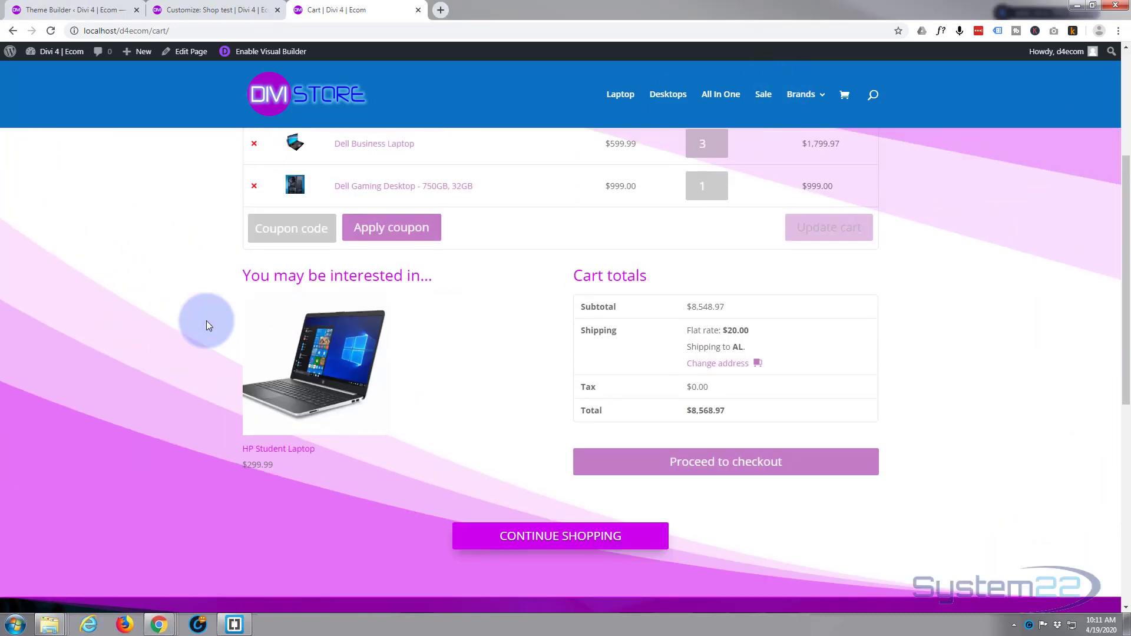
scroll(206, 320, "down", 8)
scroll(206, 321, "up", 2)
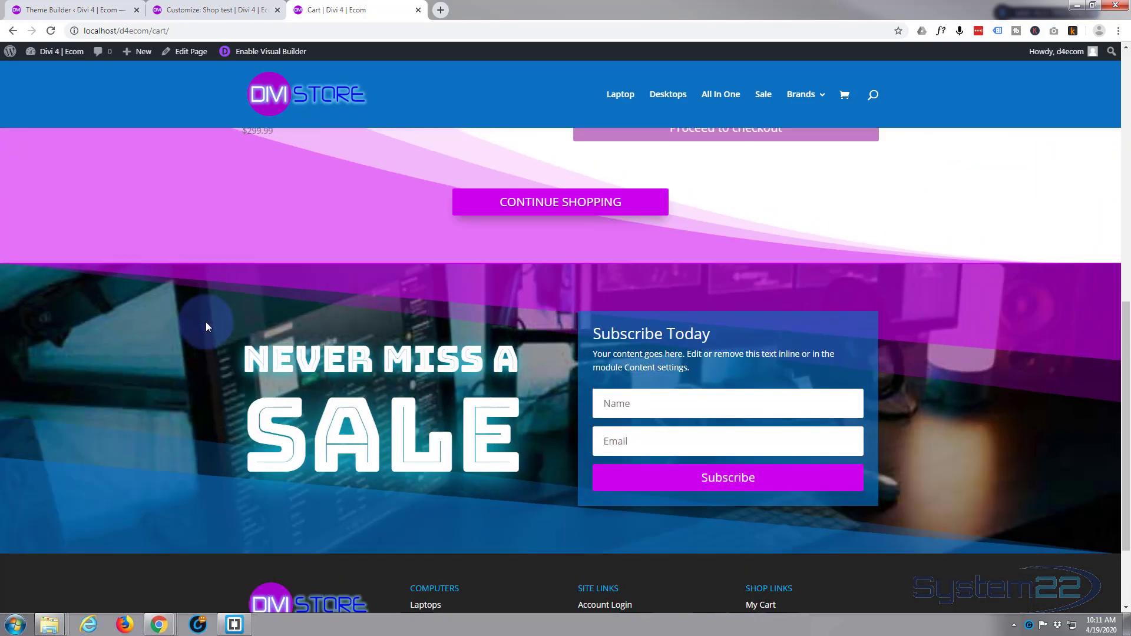
scroll(206, 321, "up", 8)
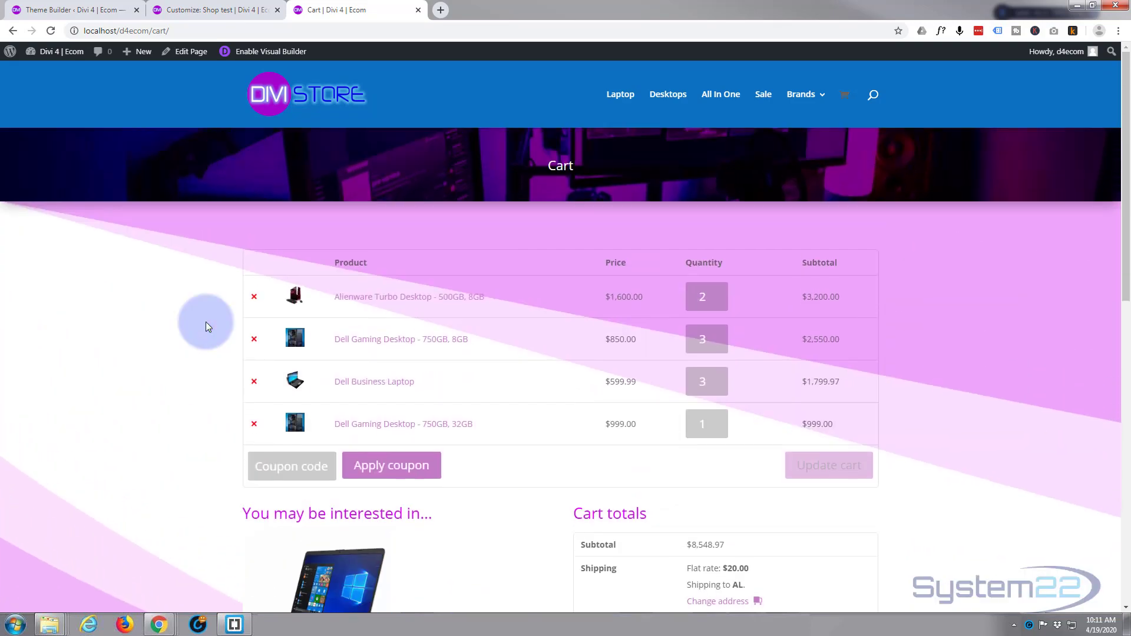
scroll(276, 300, "down", 3)
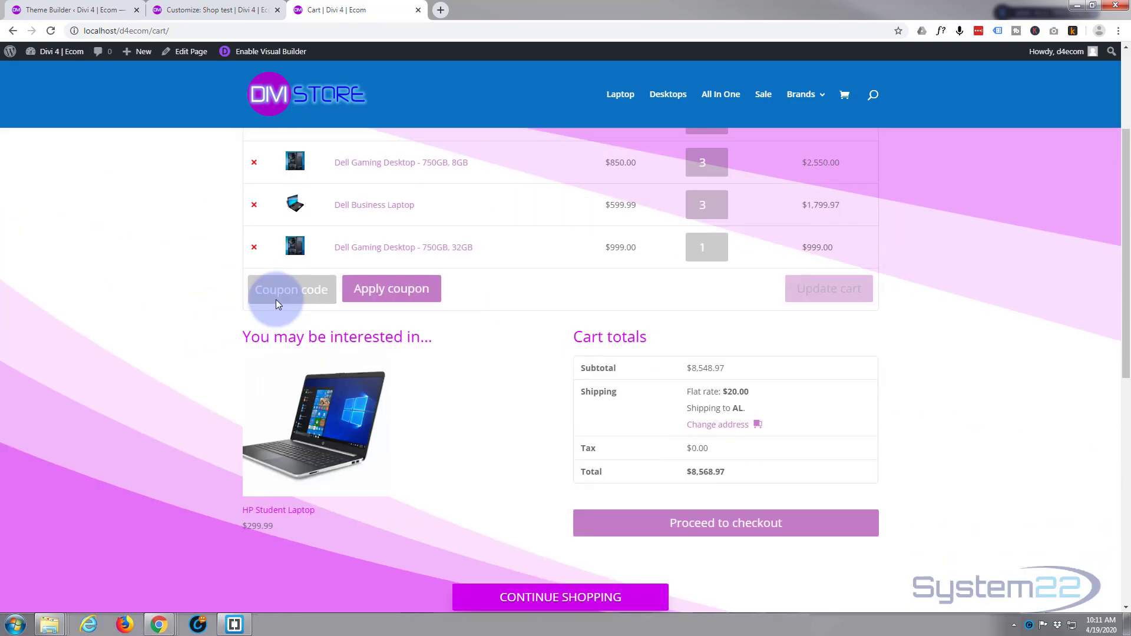
scroll(285, 298, "down", 2)
left_click(756, 406)
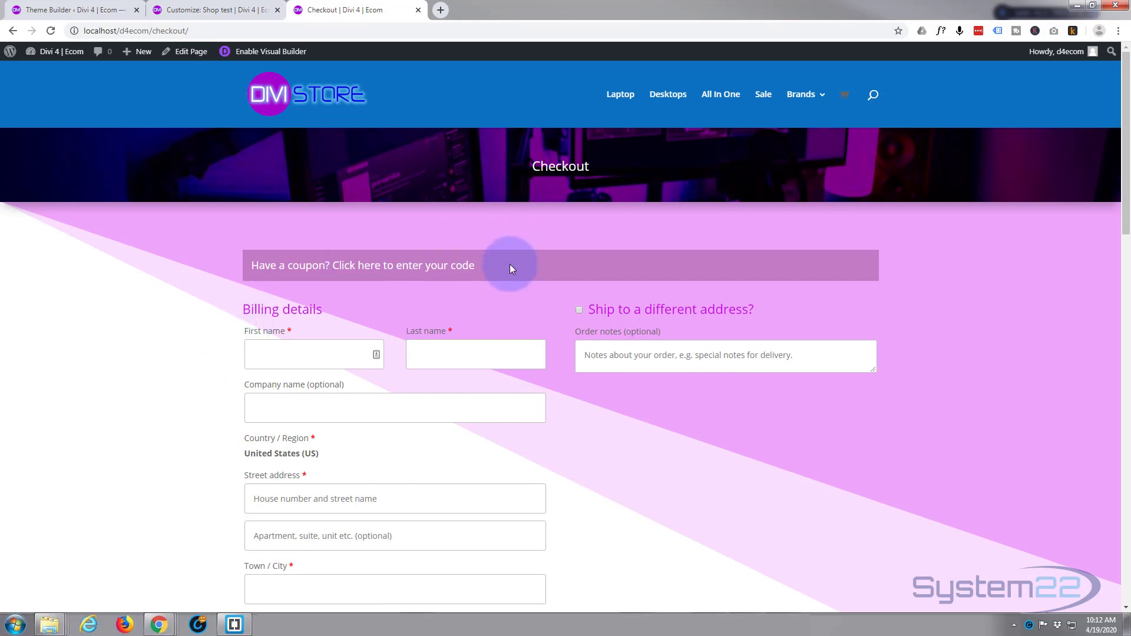
scroll(428, 280, "down", 3)
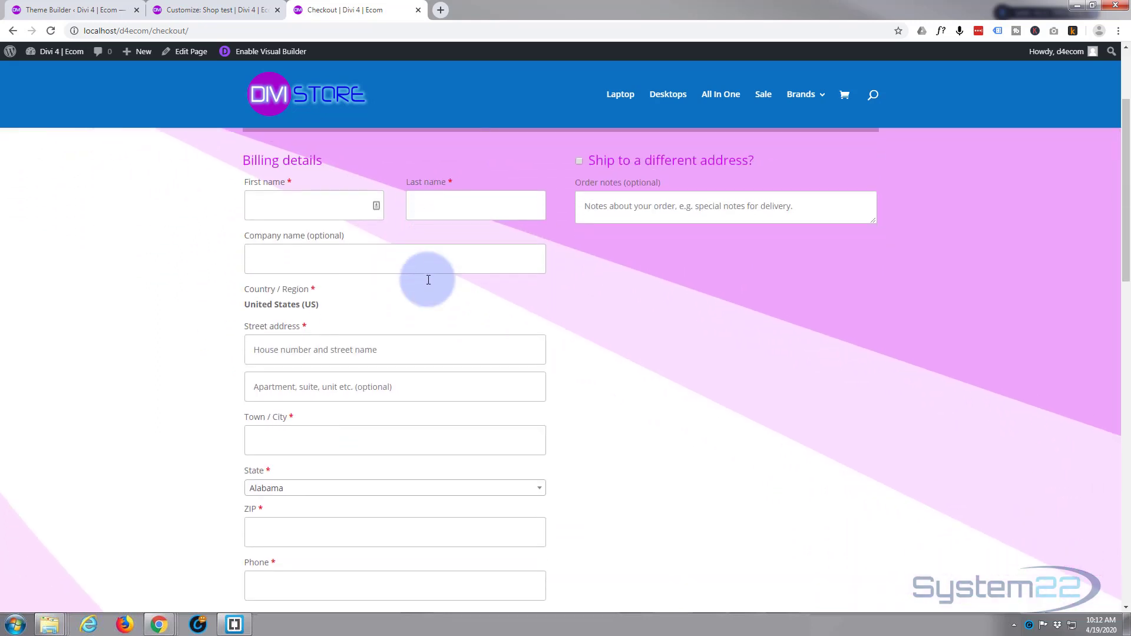
scroll(299, 206, "down", 7)
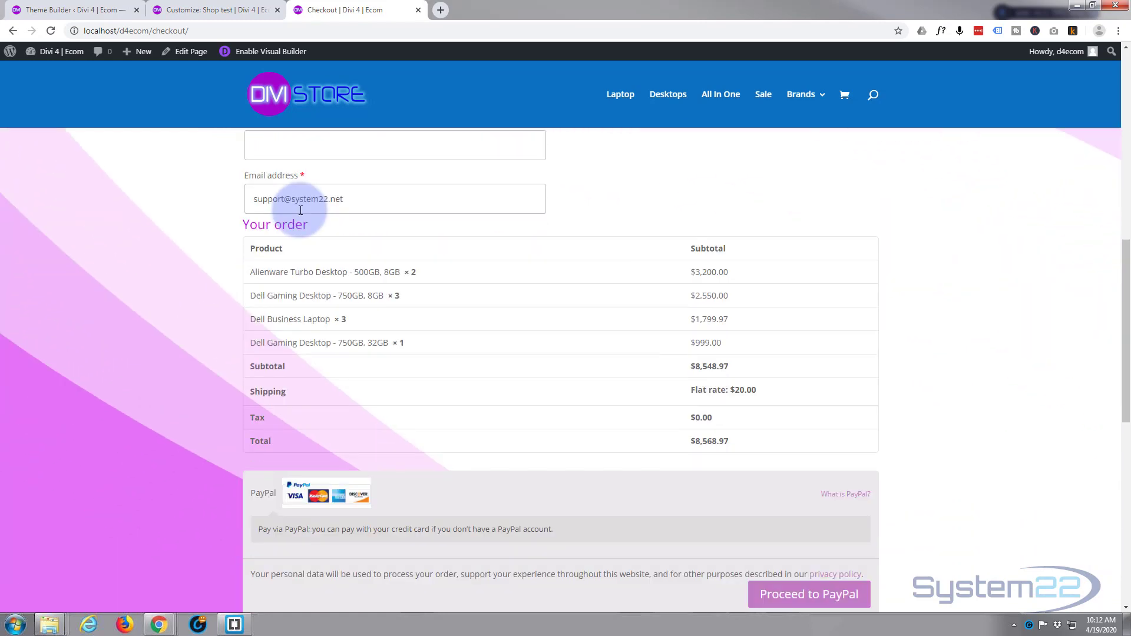
scroll(300, 210, "down", 2)
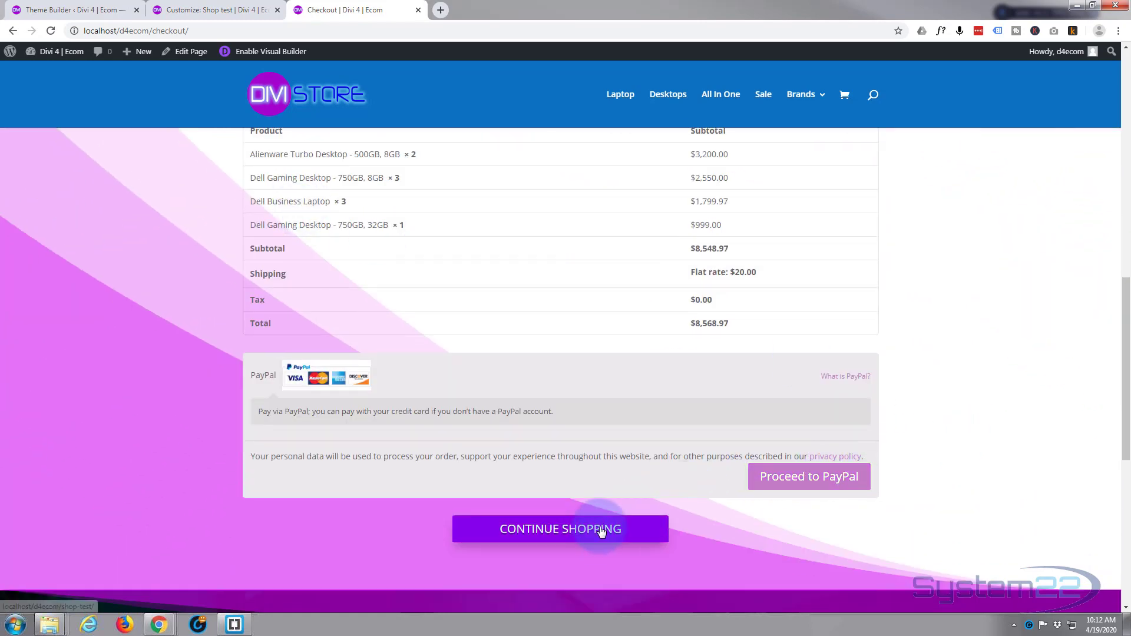
scroll(601, 531, "down", 2)
scroll(600, 530, "down", 3)
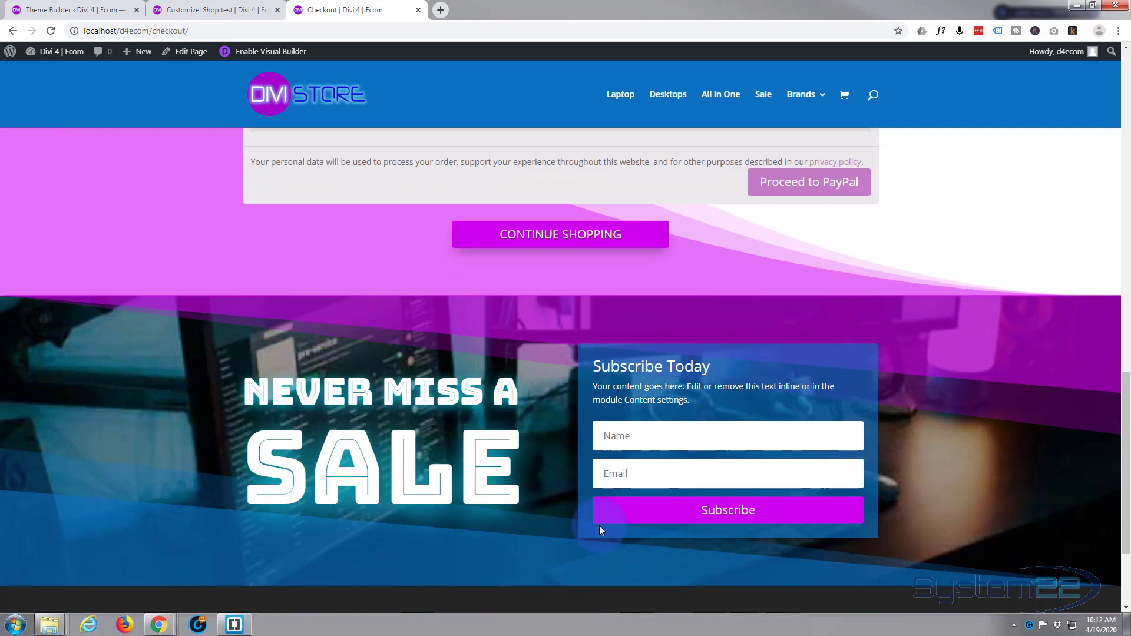
scroll(599, 526, "up", 7)
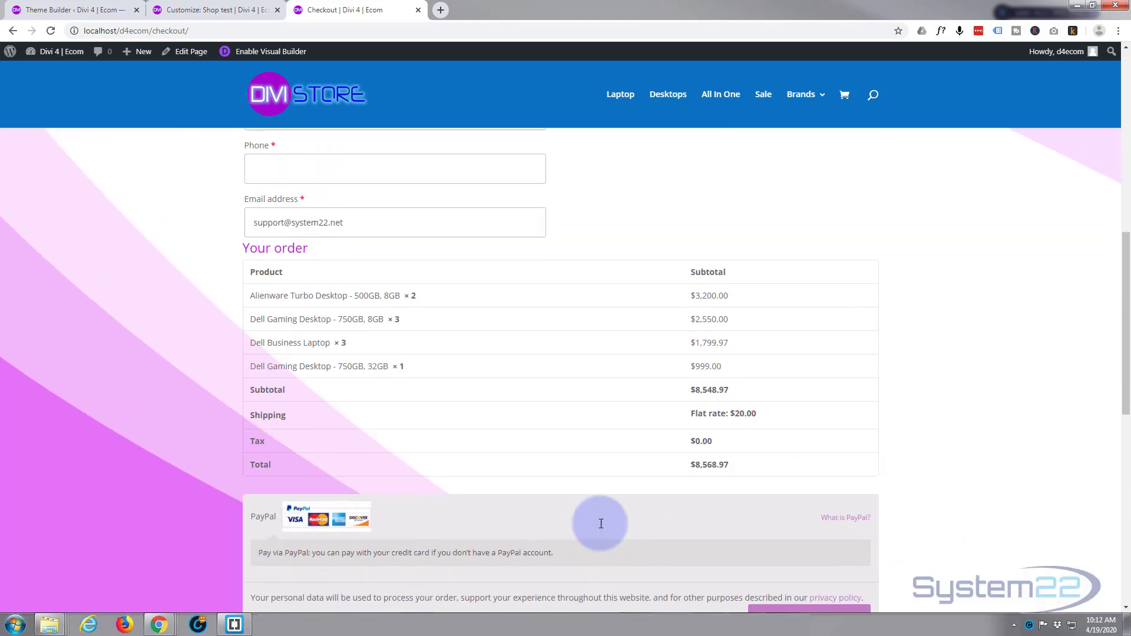
scroll(601, 524, "up", 8)
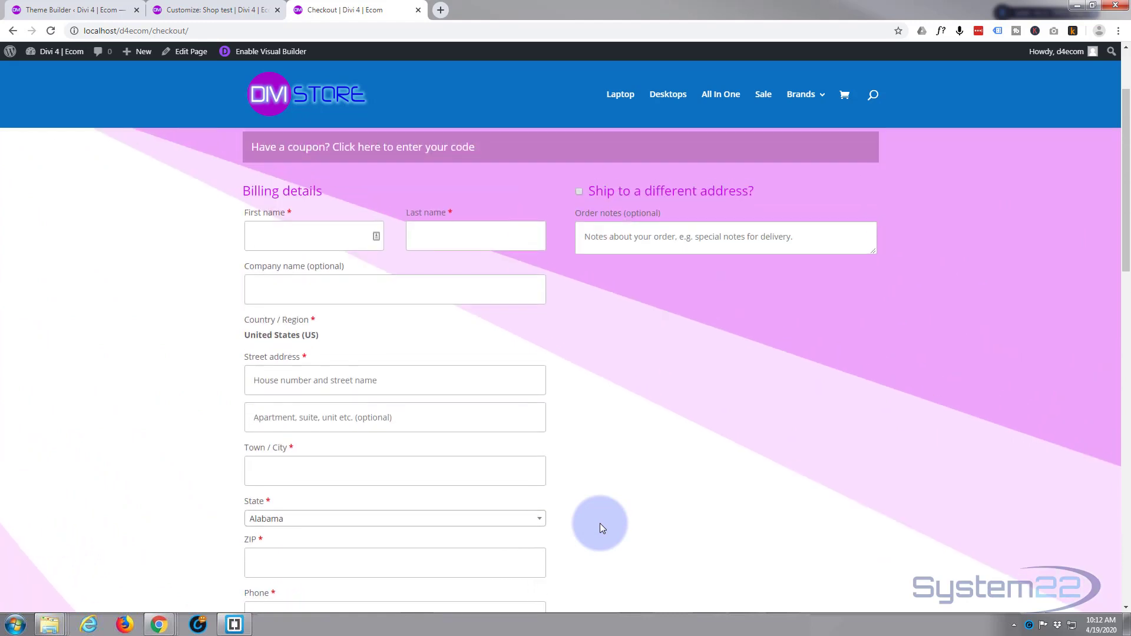
scroll(600, 523, "up", 2)
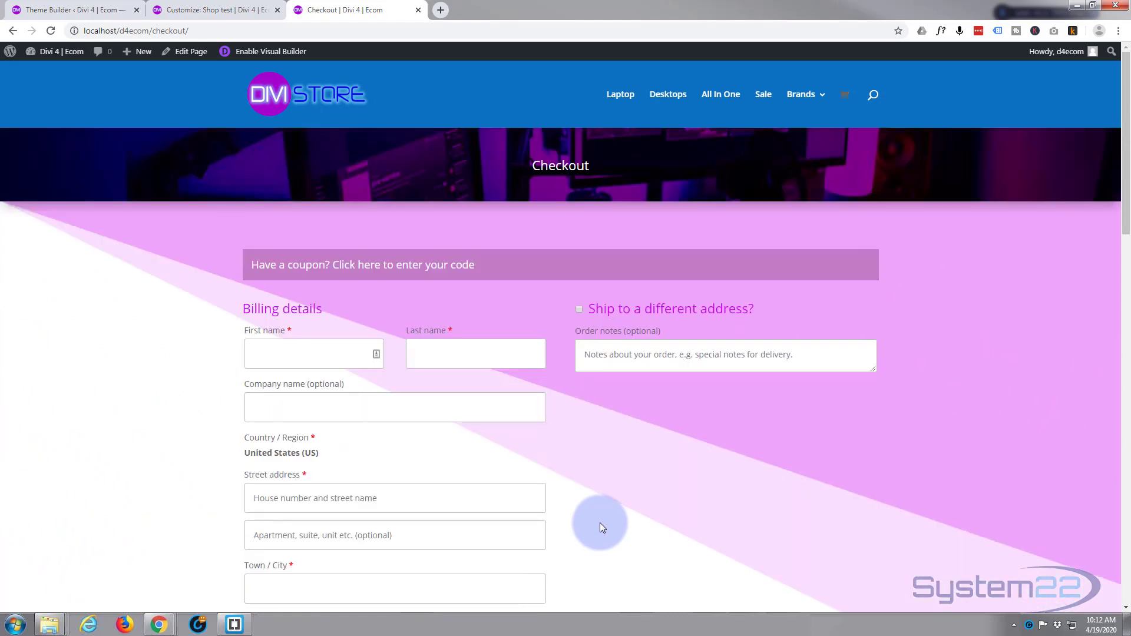